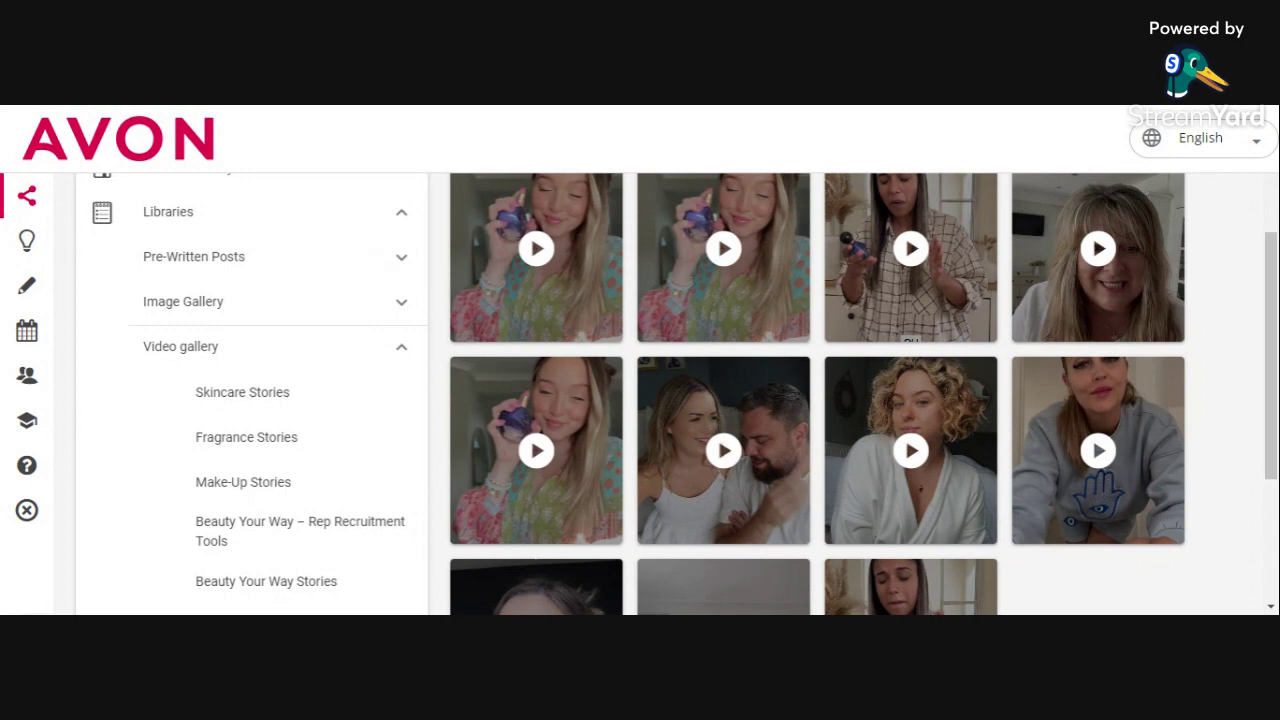
Preview the couple's video as a post in Avon Social, then close the preview and post editor
left_click(722, 420)
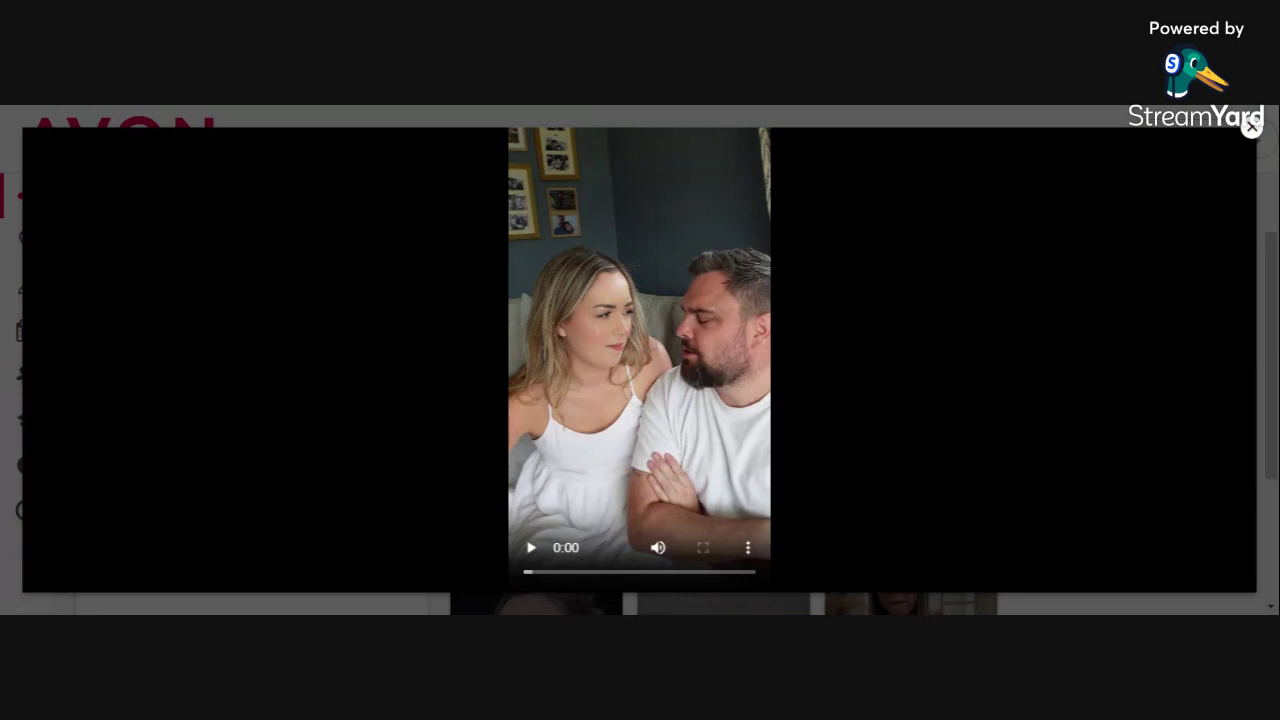
left_click(1252, 128)
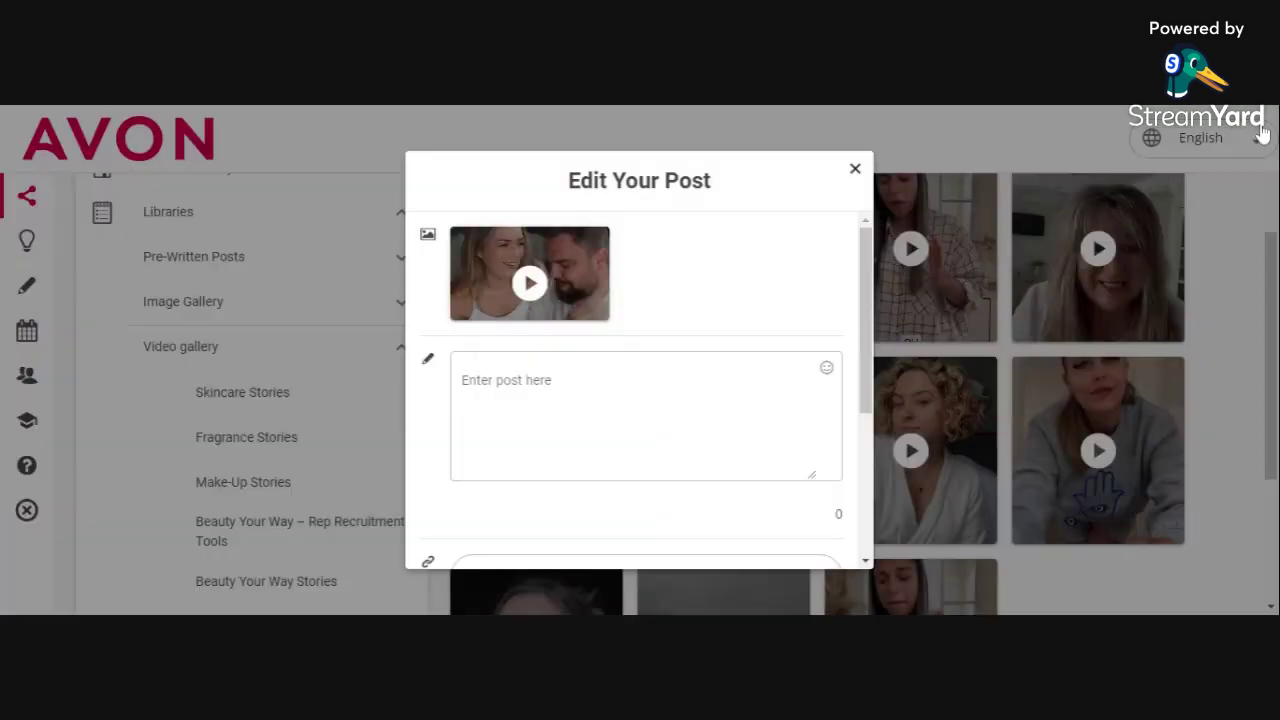
left_click(854, 171)
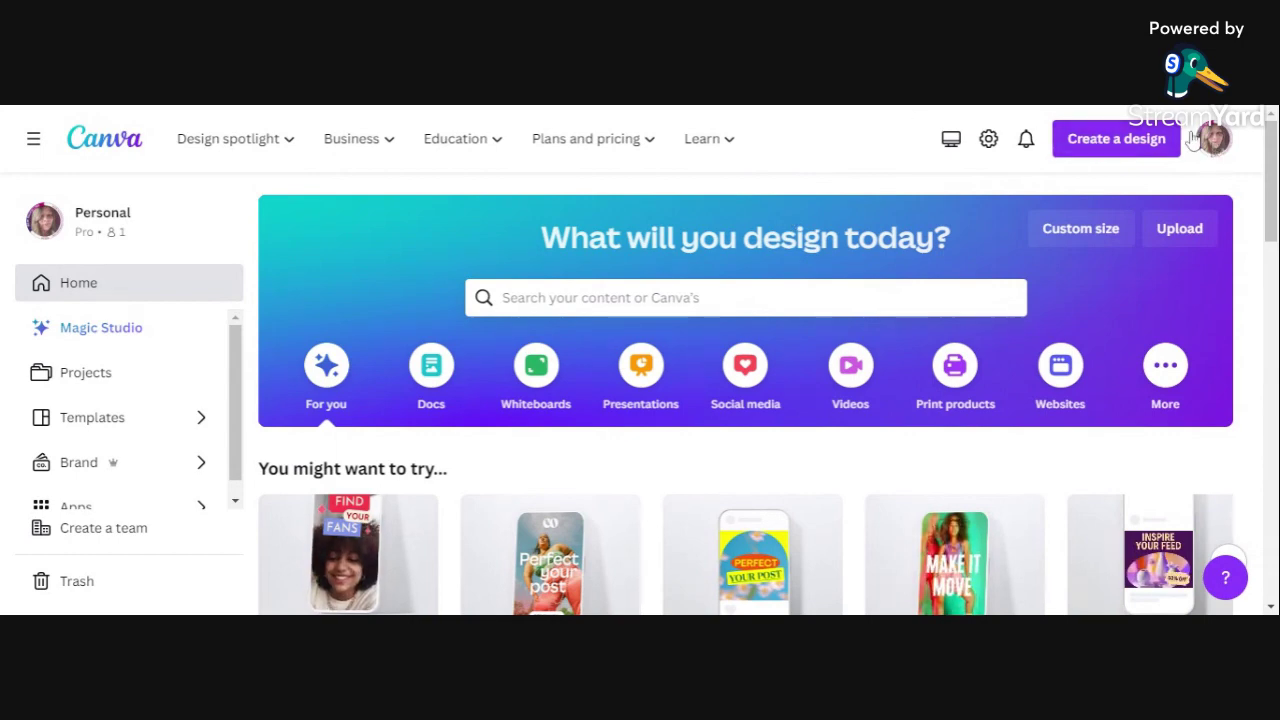
Search design types for 'facebook reel', trim the search, and browse results for a story size
left_click(1120, 145)
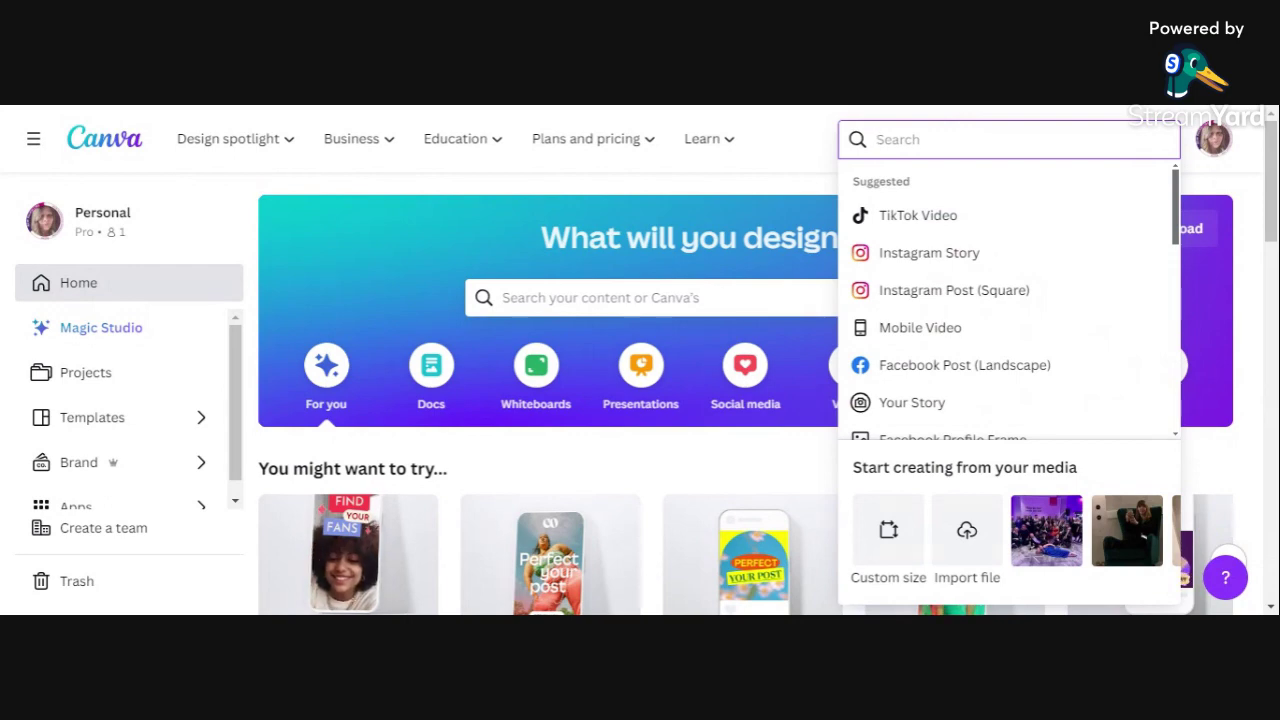
type("faceb")
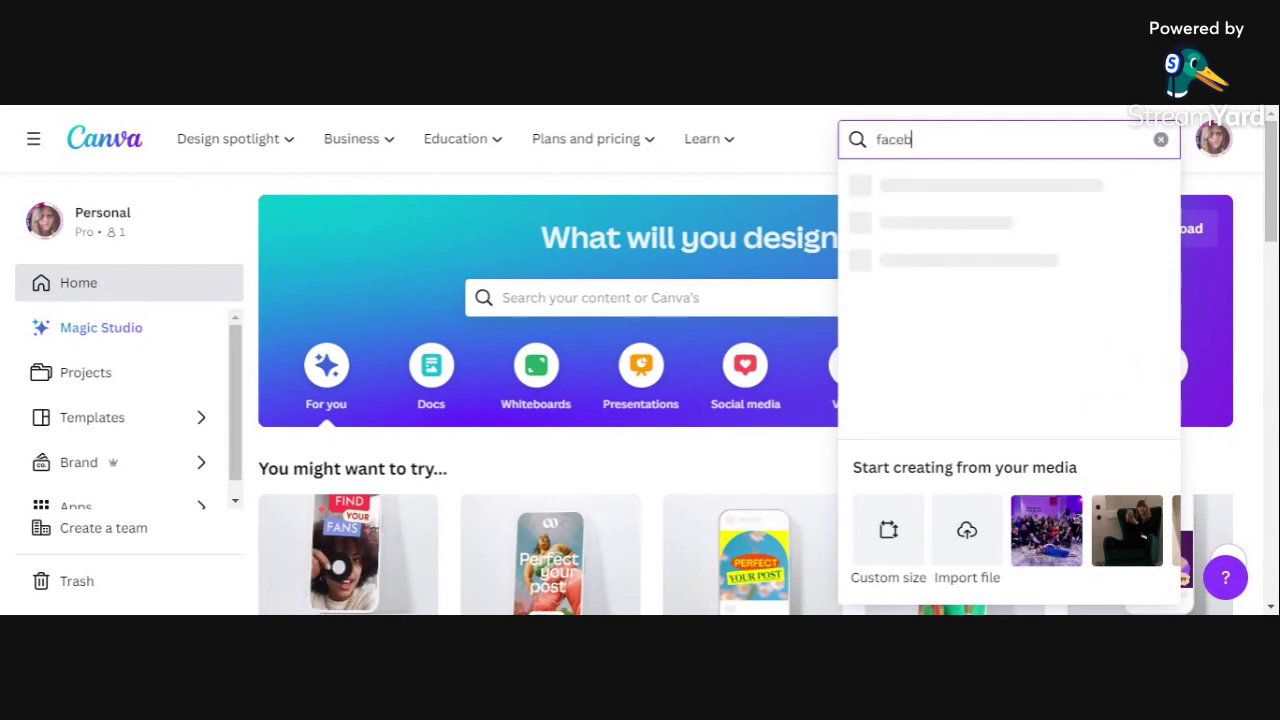
type("ook reel")
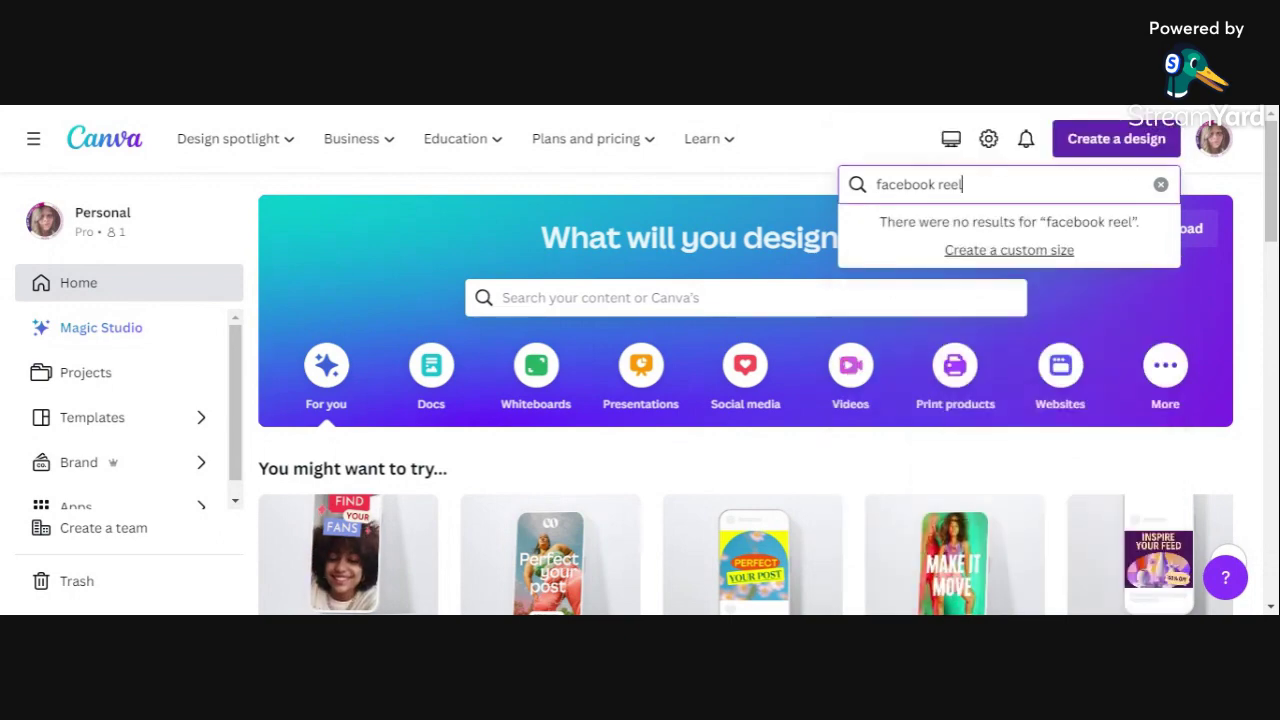
key("BackSpace")
key("BackSpace")
key("BackSpace")
key("BackSpace")
key("BackSpace")
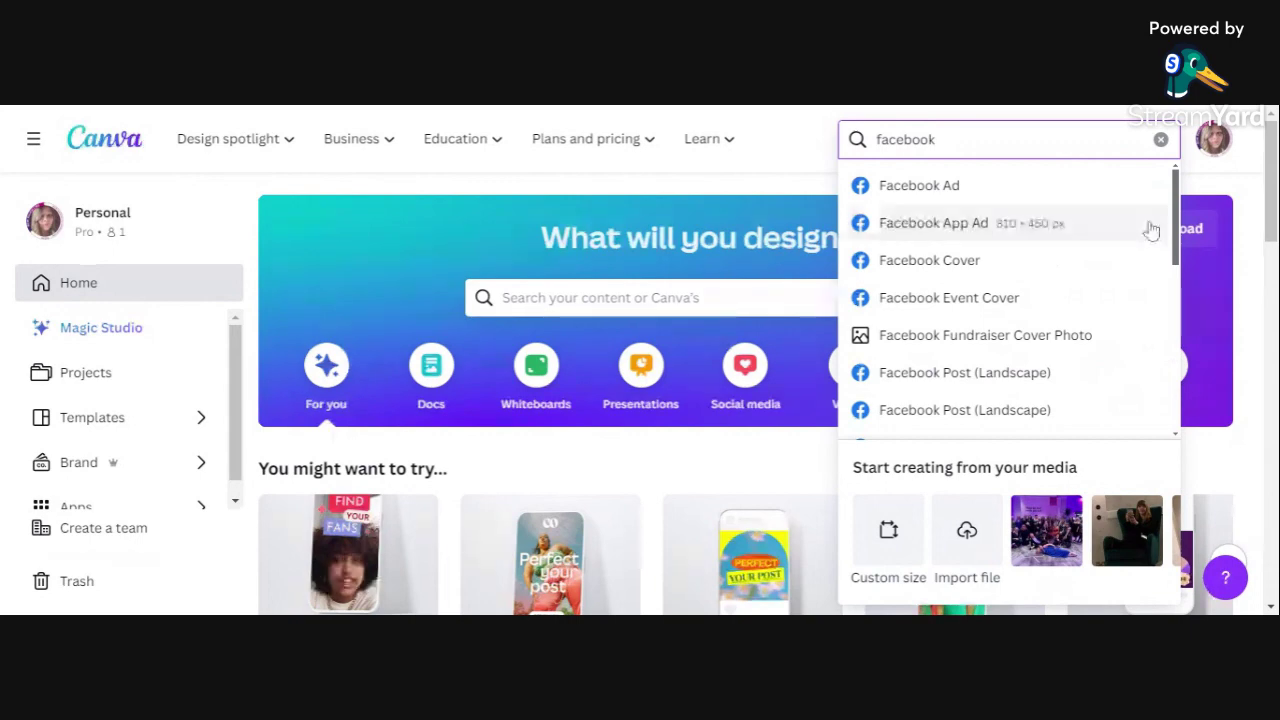
scroll(1012, 318, "down", 3)
scroll(1050, 372, "down", 3)
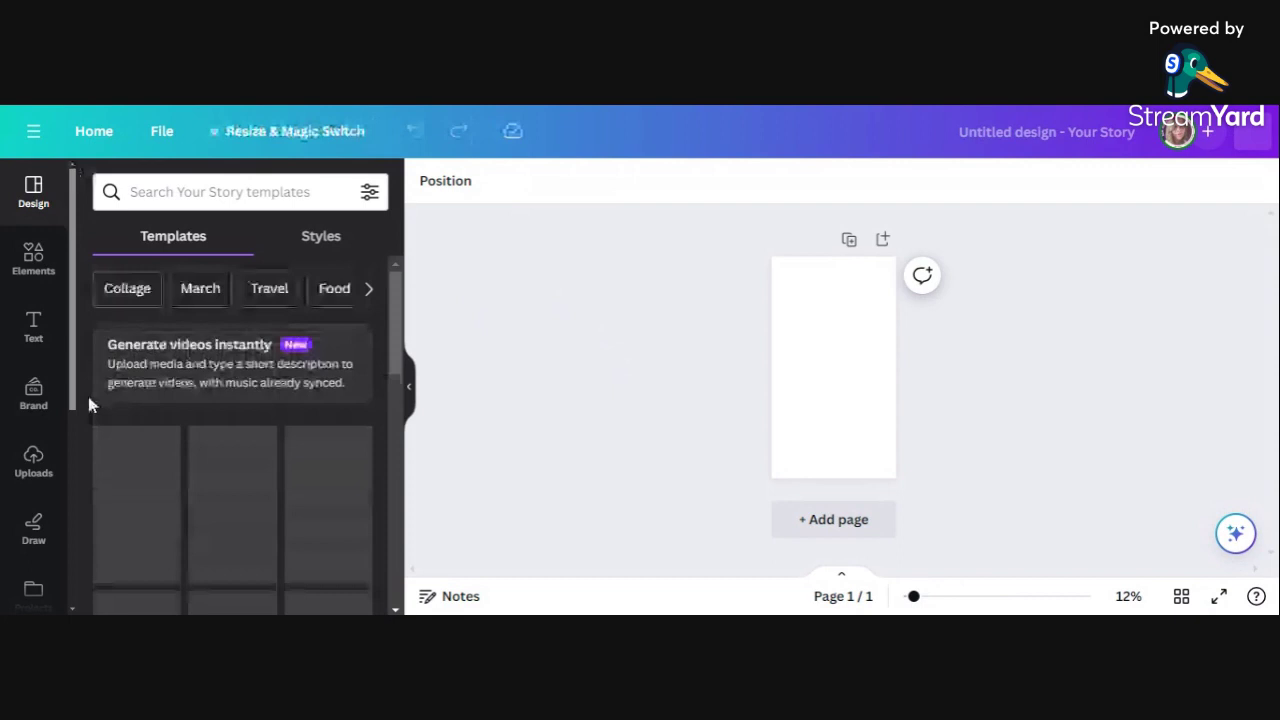
Show the Uploads library and start uploading a file from the computer
left_click(40, 476)
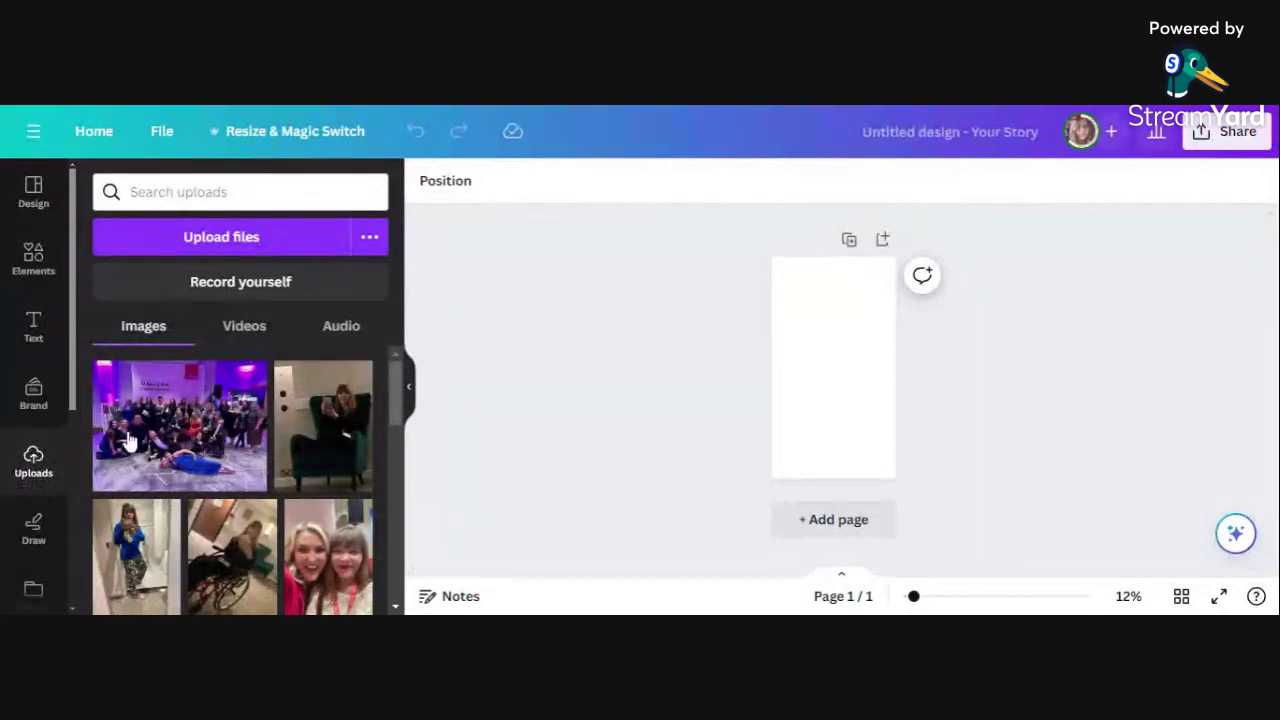
mouse_move(155, 412)
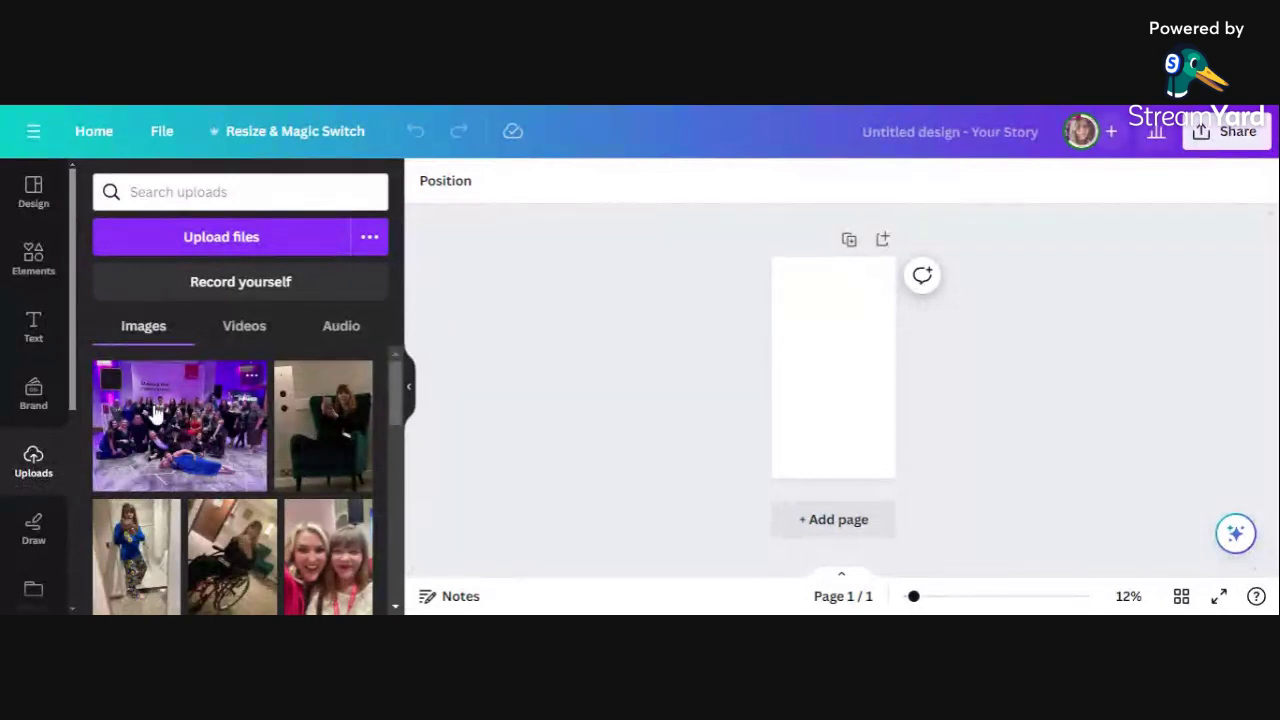
left_click(235, 245)
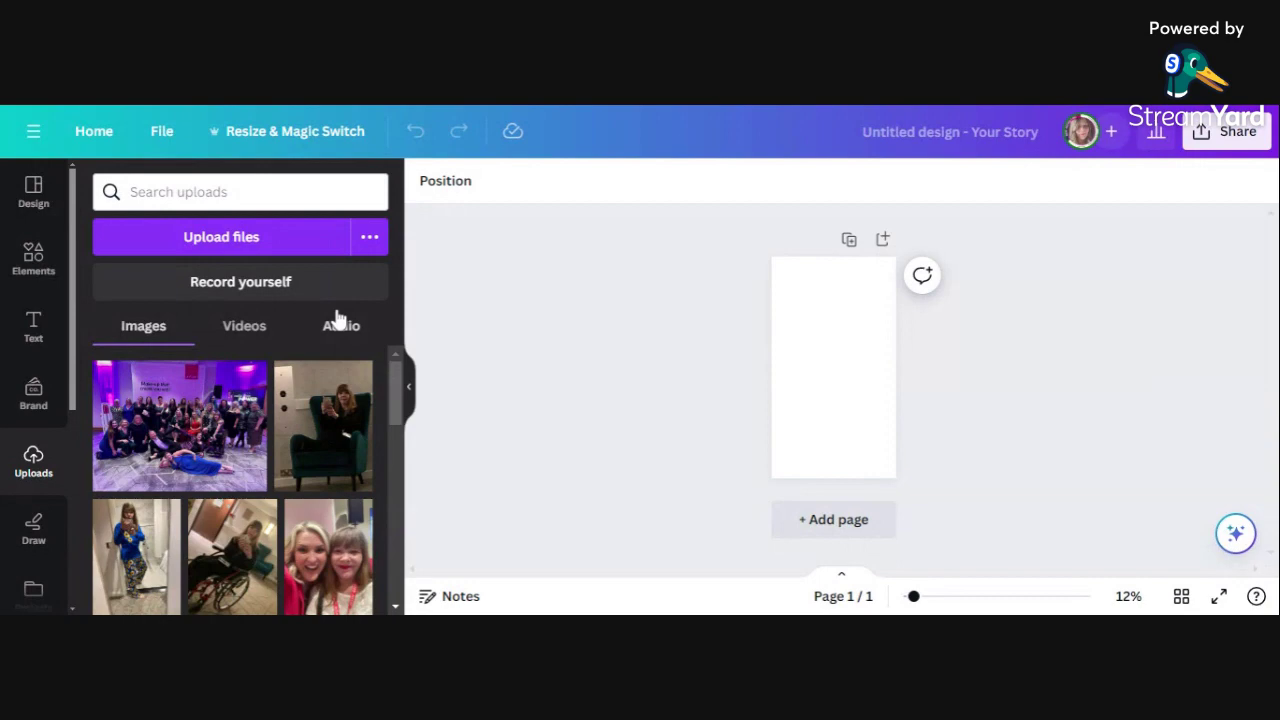
Switch the Uploads library to the Videos tab to list the uploaded clips
left_click(243, 328)
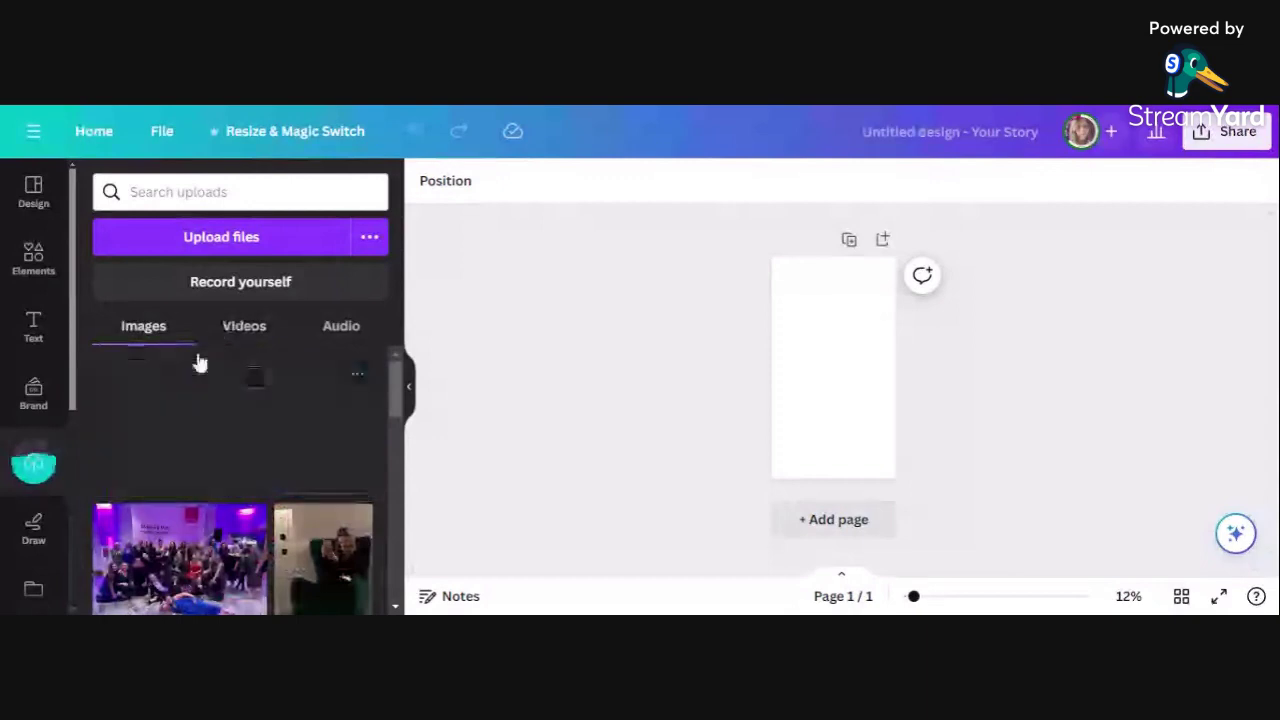
left_click(247, 330)
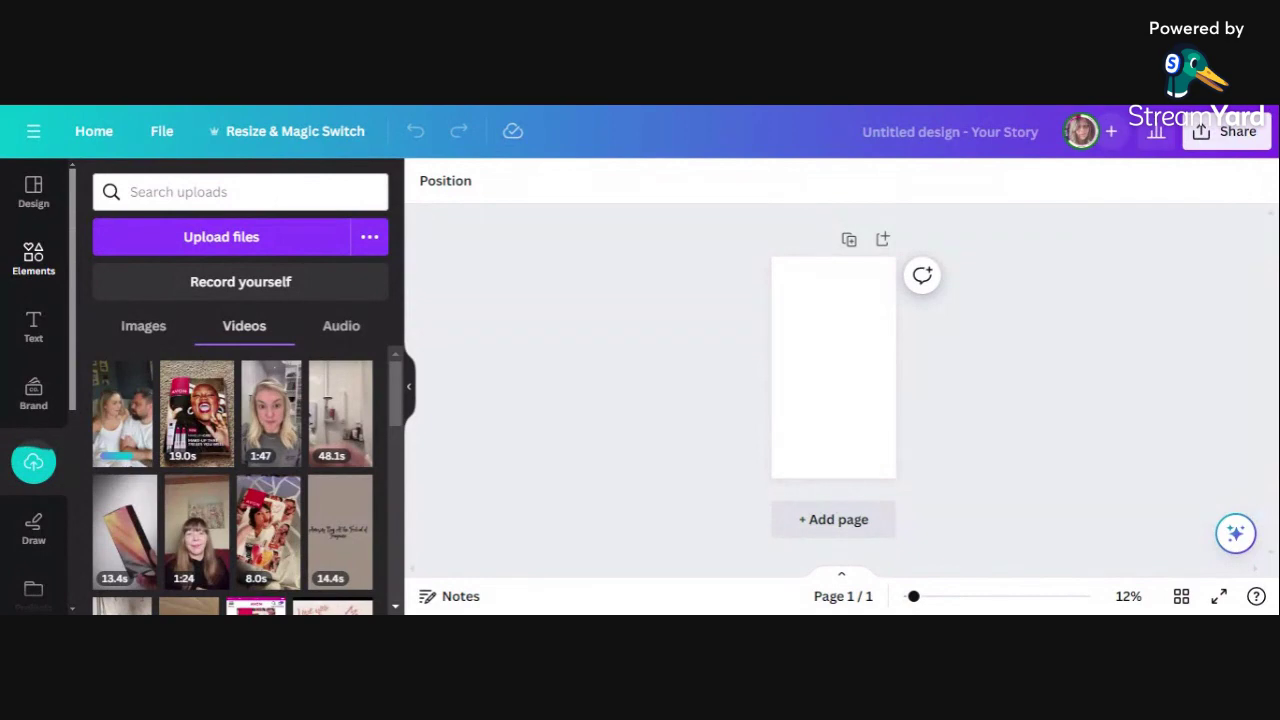
Open the Elements library and browse into the full Frames collection
left_click(40, 268)
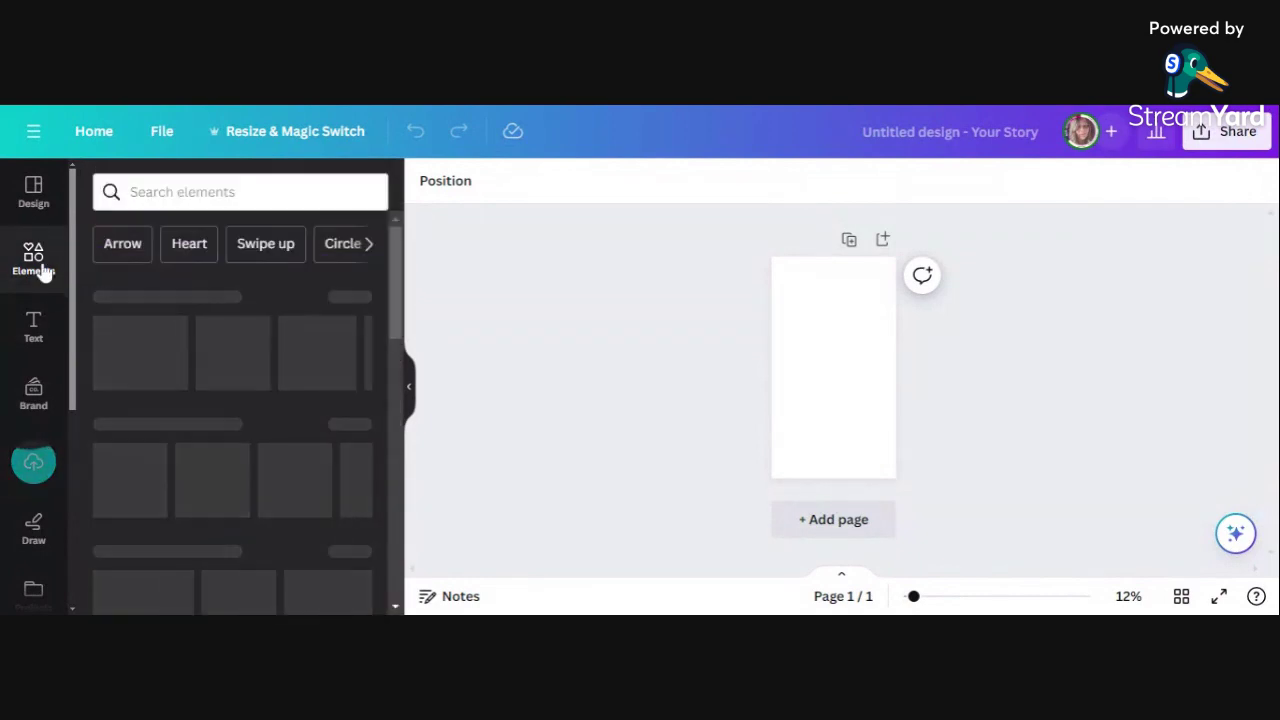
scroll(297, 323, "down", 2)
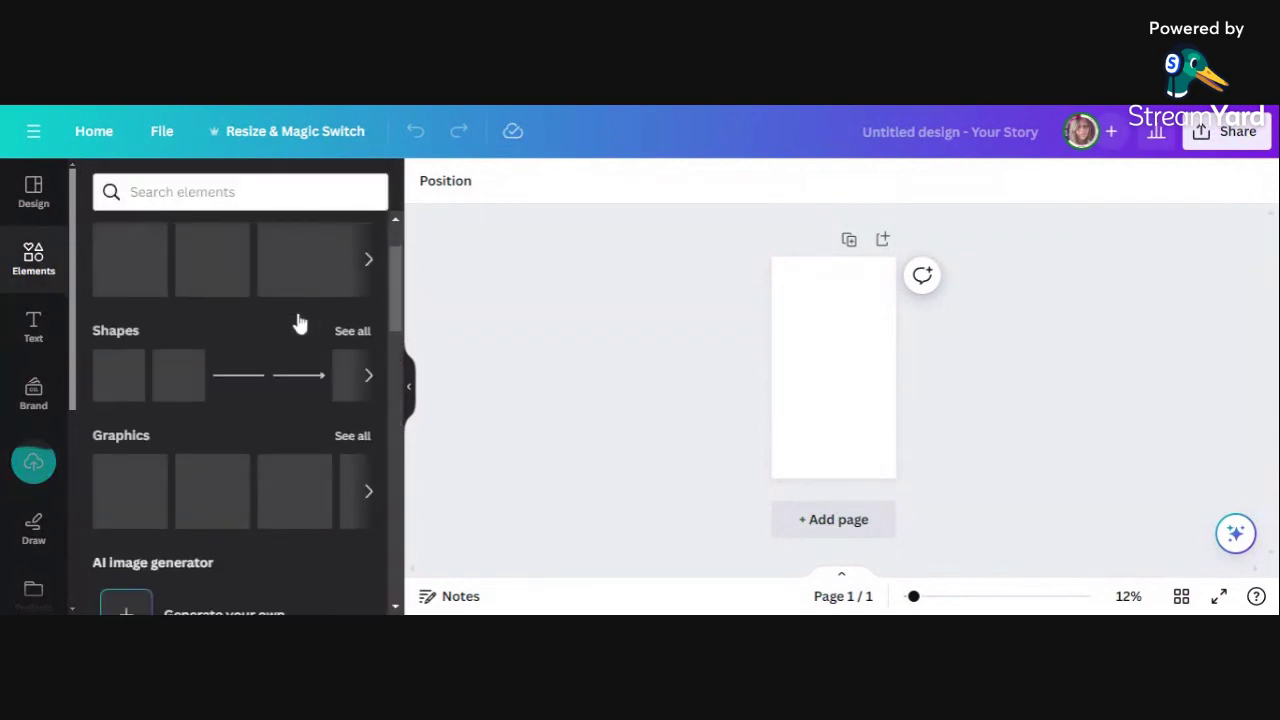
scroll(297, 325, "down", 3)
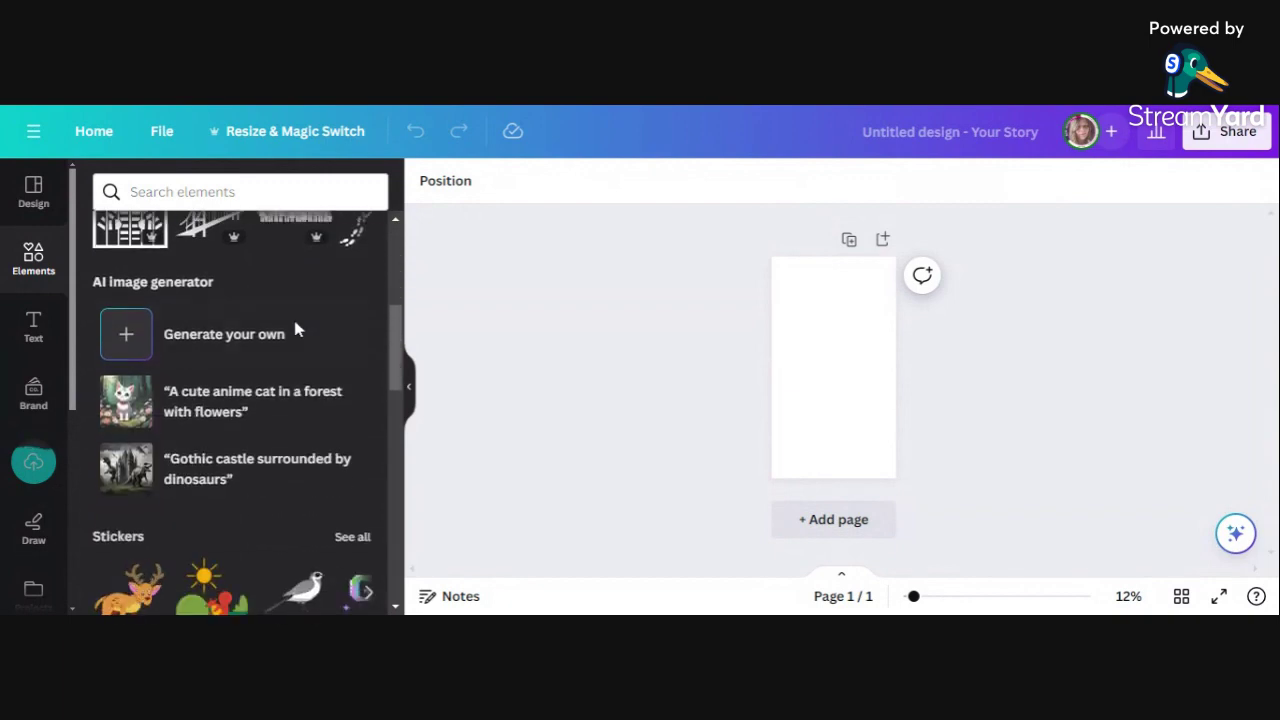
scroll(295, 330, "up", 5)
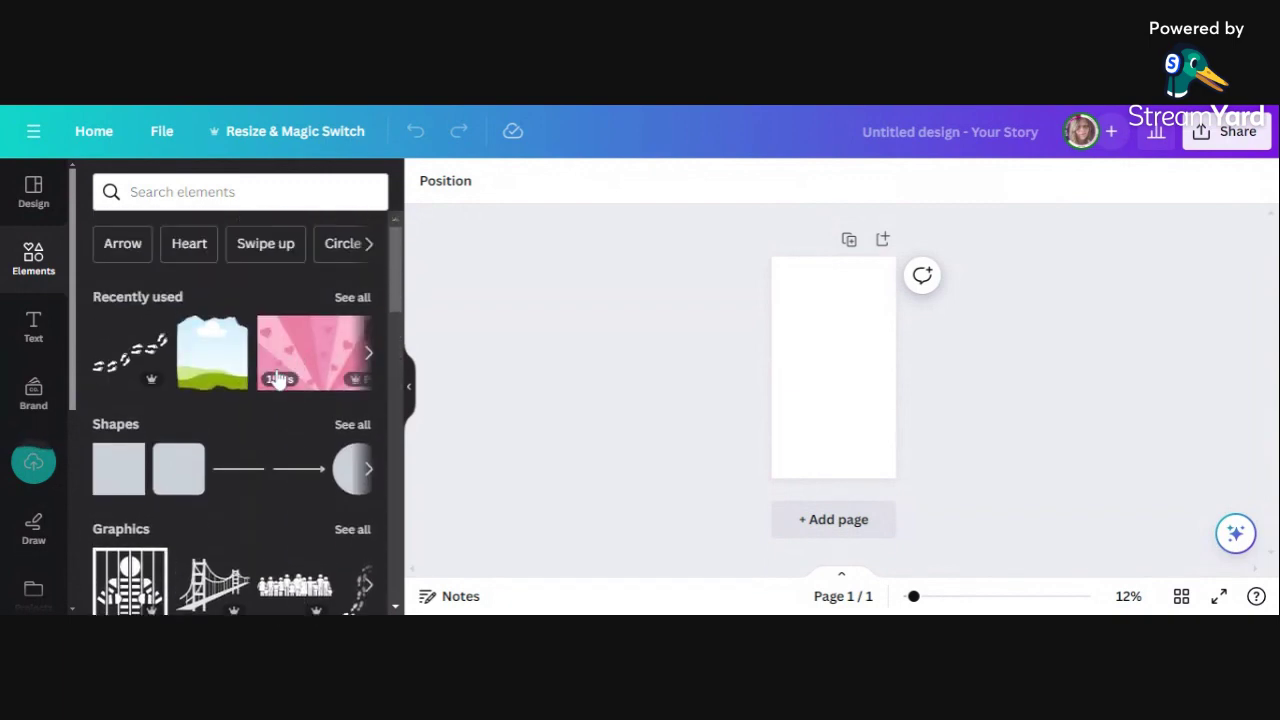
scroll(240, 400, "down", 8)
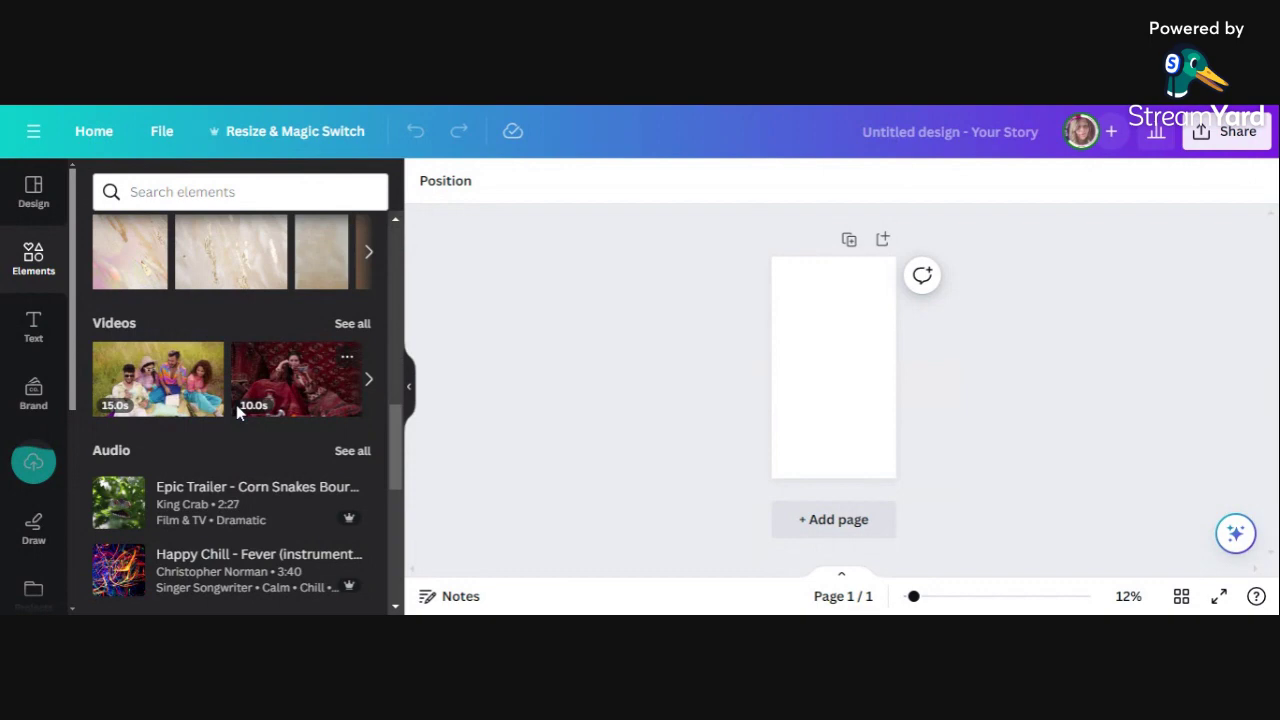
scroll(236, 405, "down", 6)
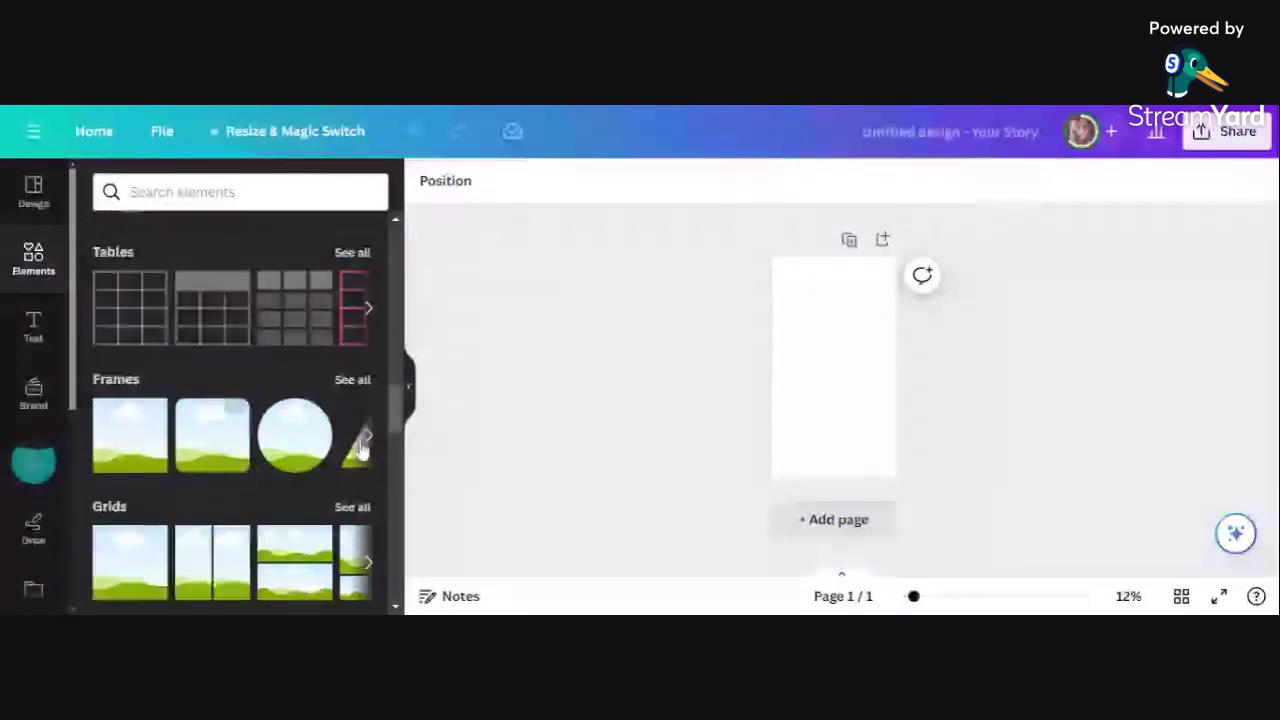
left_click(352, 380)
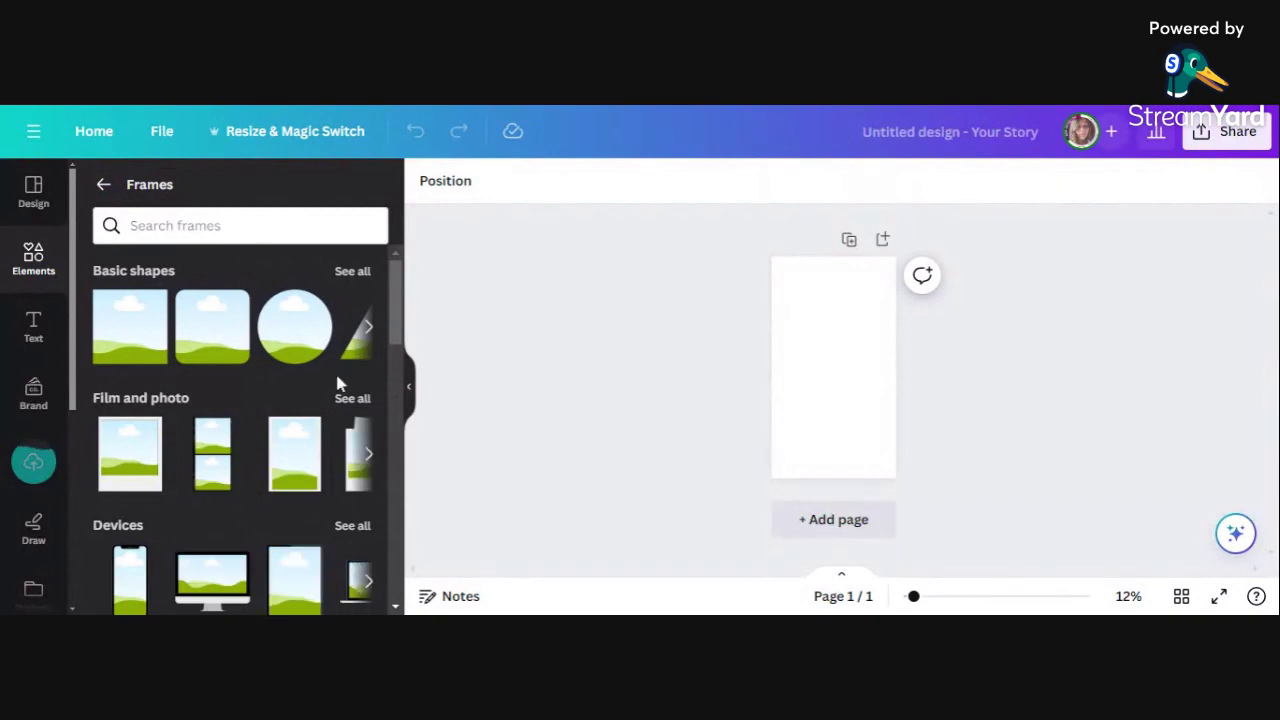
scroll(260, 408, "down", 3)
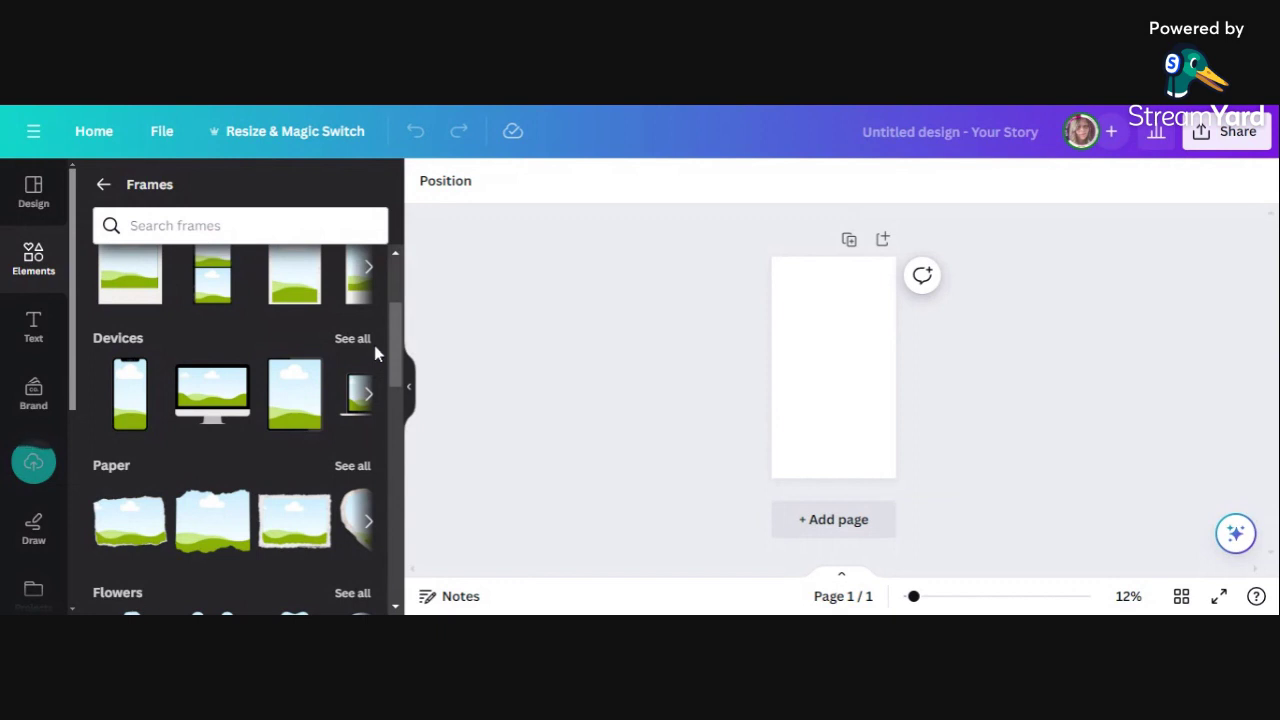
scroll(338, 460, "down", 2)
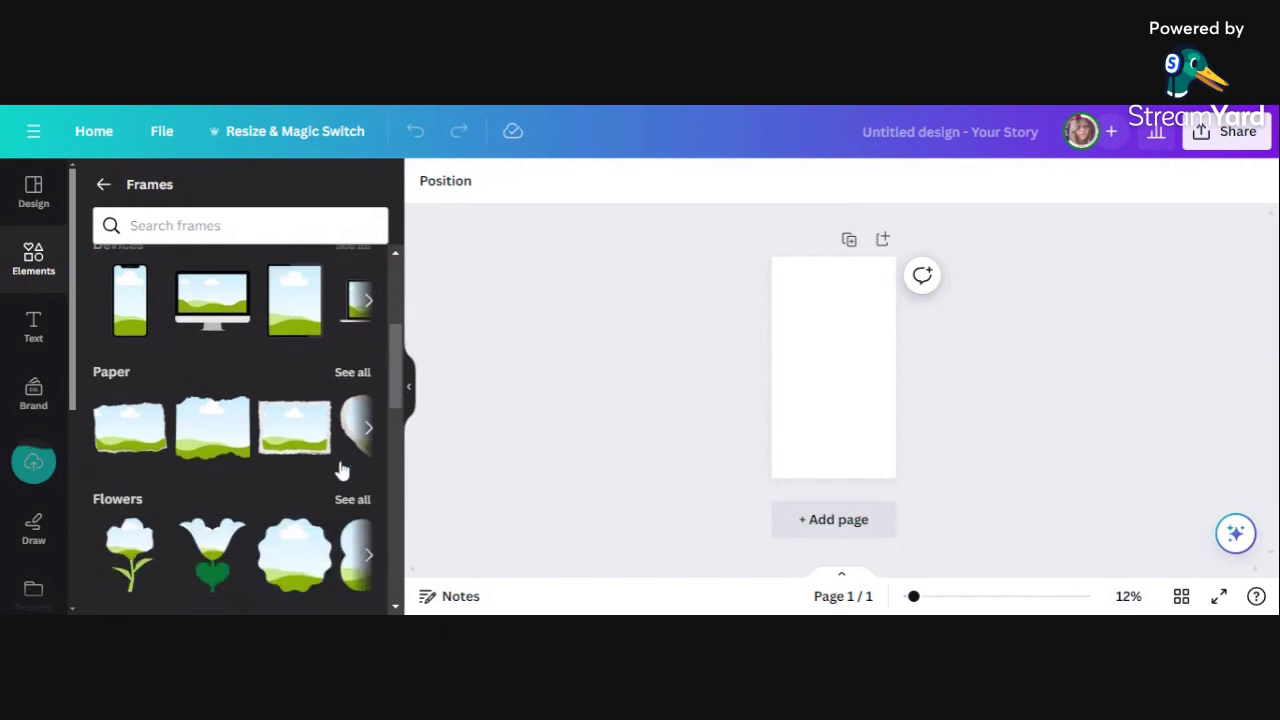
scroll(340, 468, "down", 2)
scroll(340, 468, "down", 1)
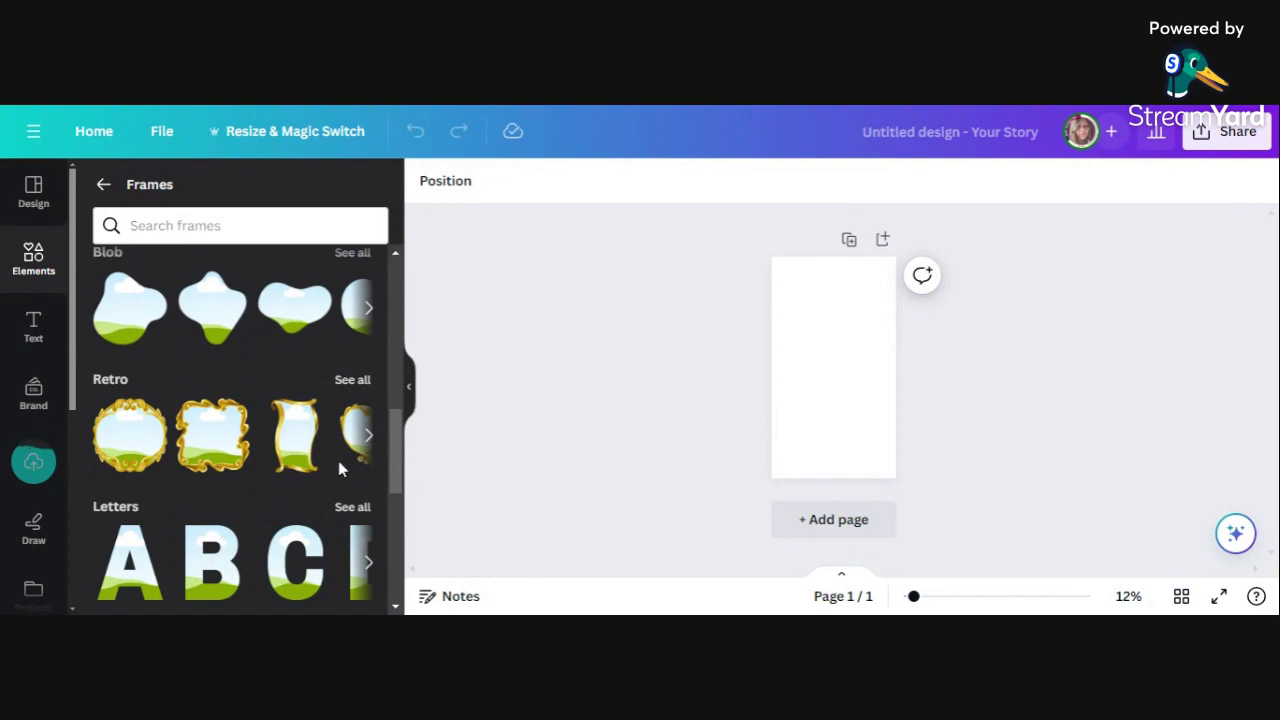
scroll(340, 468, "down", 2)
scroll(340, 468, "down", 3)
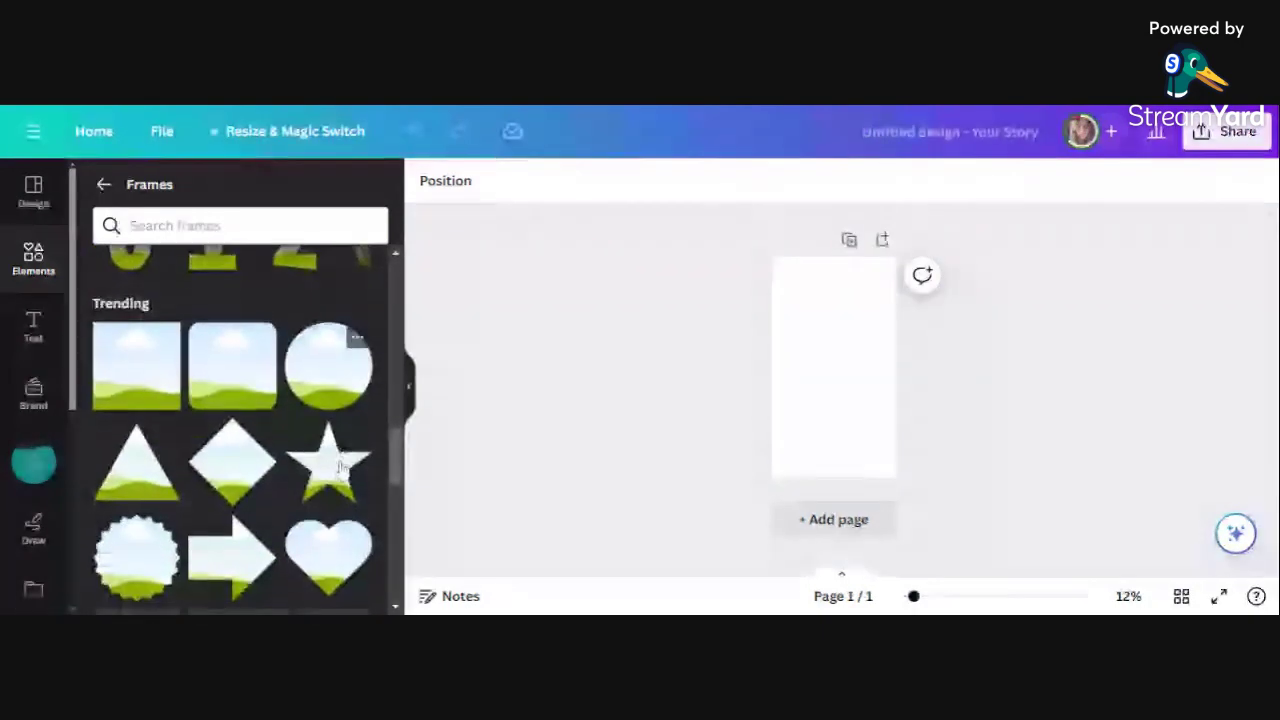
scroll(340, 468, "up", 6)
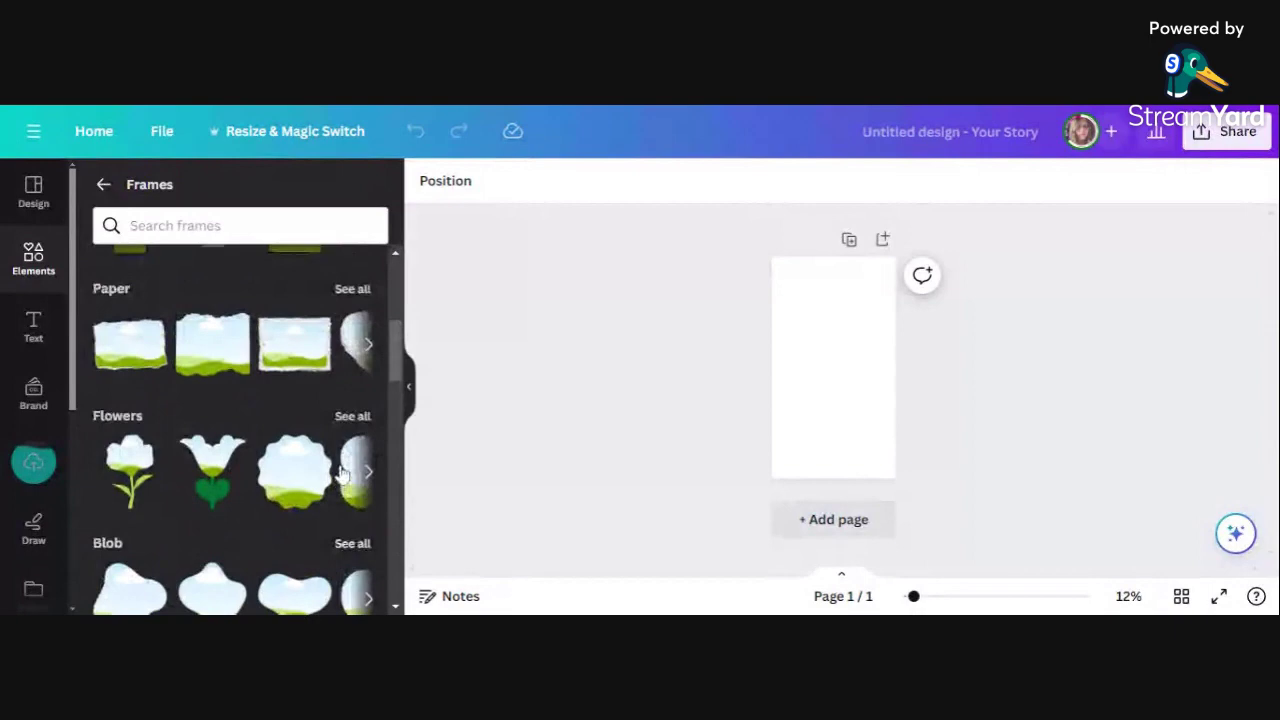
scroll(340, 472, "up", 2)
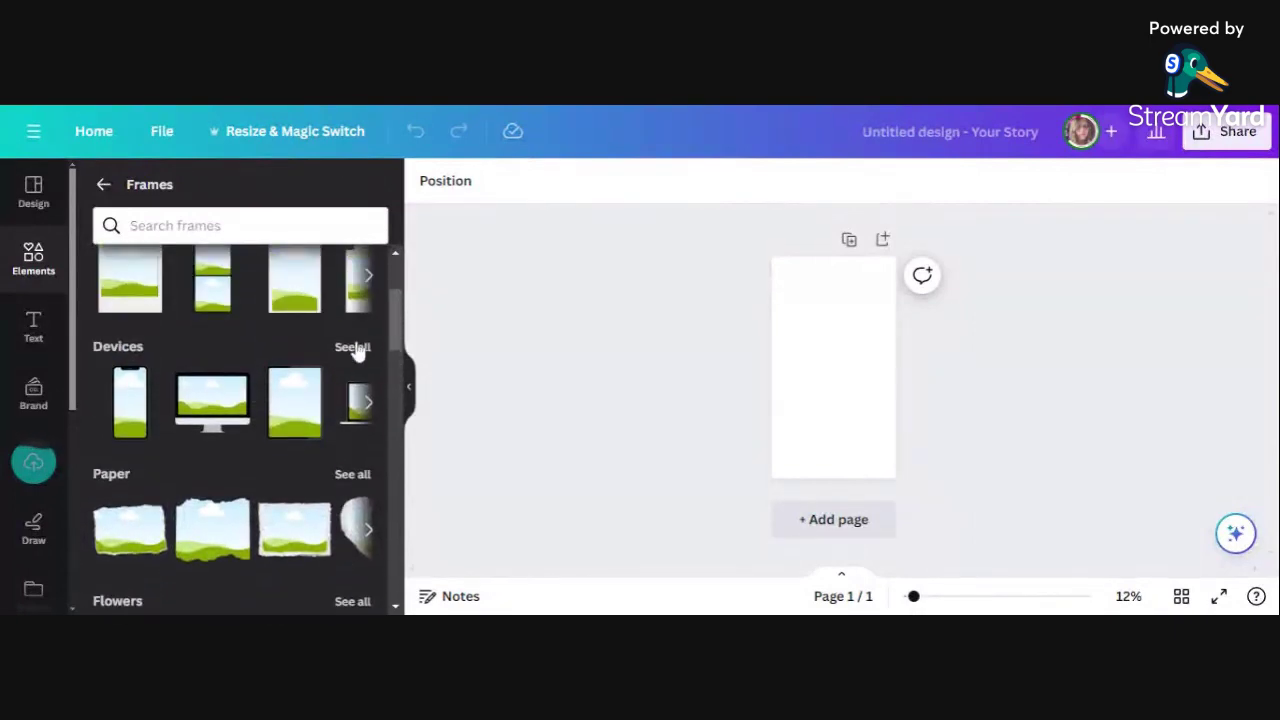
Open the Devices frames and scroll down to the phone and watch mockups
left_click(352, 347)
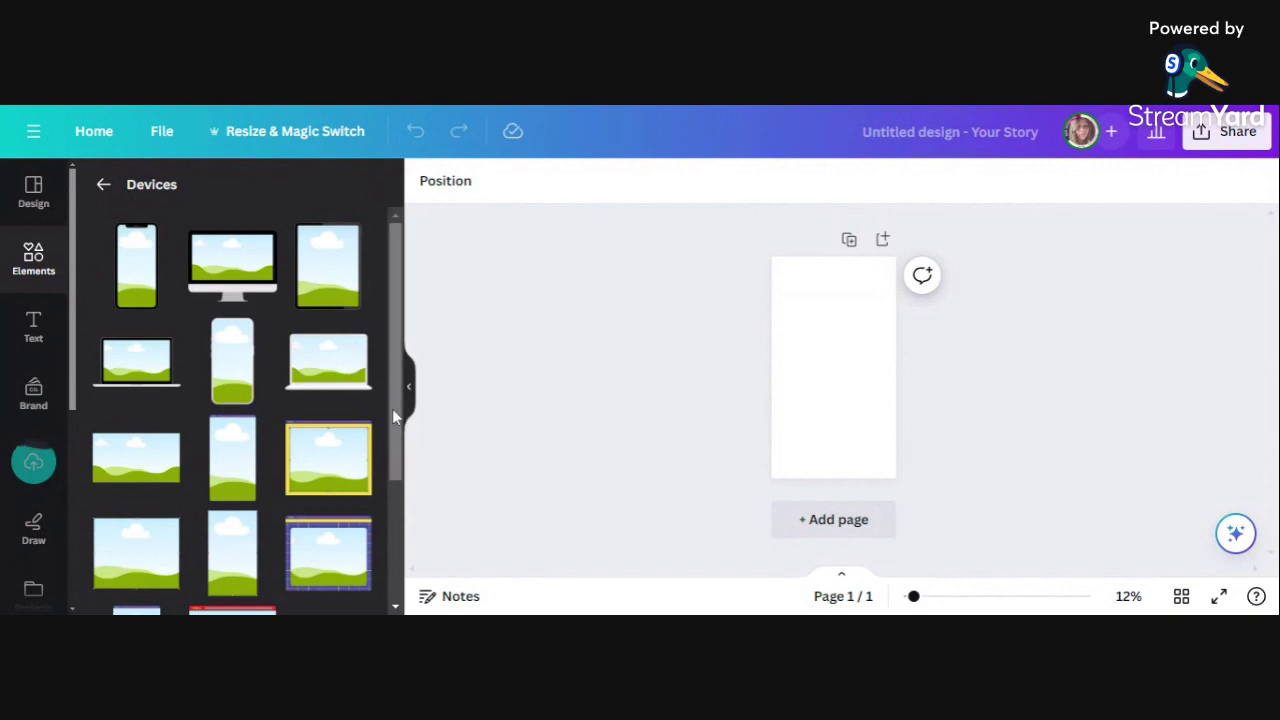
scroll(345, 492, "down", 2)
scroll(343, 502, "down", 5)
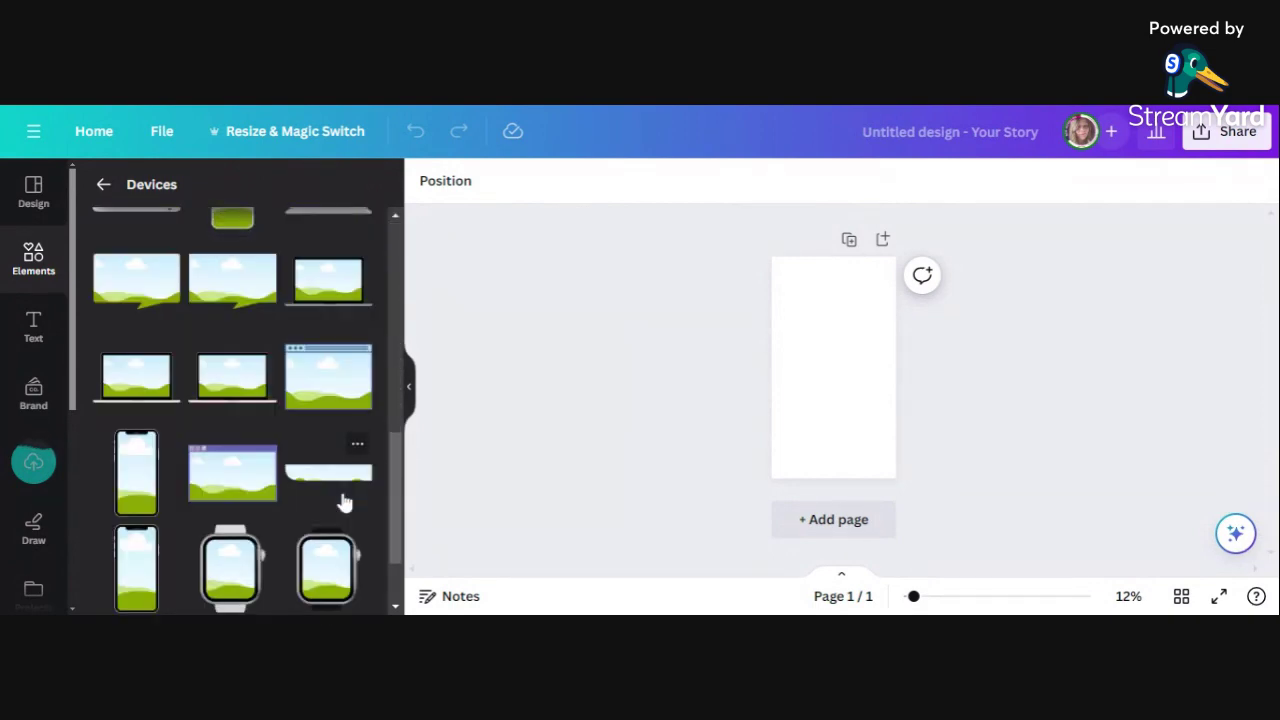
scroll(345, 503, "down", 1)
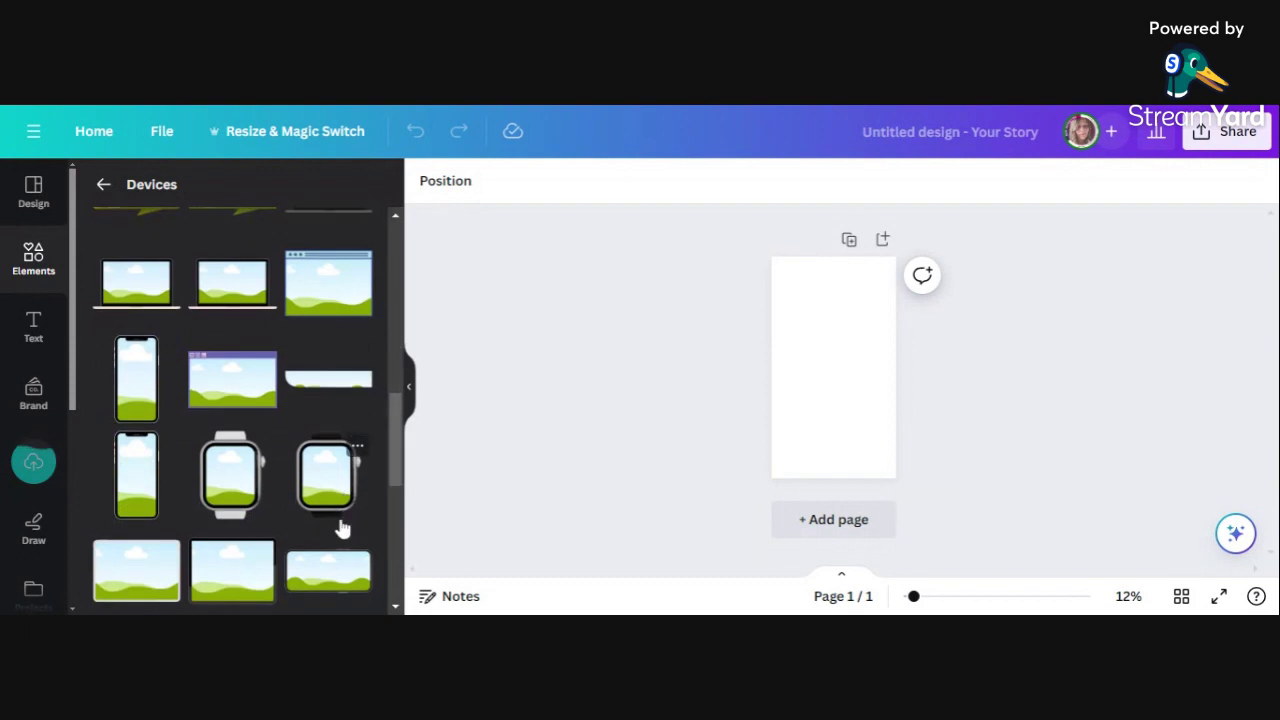
scroll(343, 528, "up", 5)
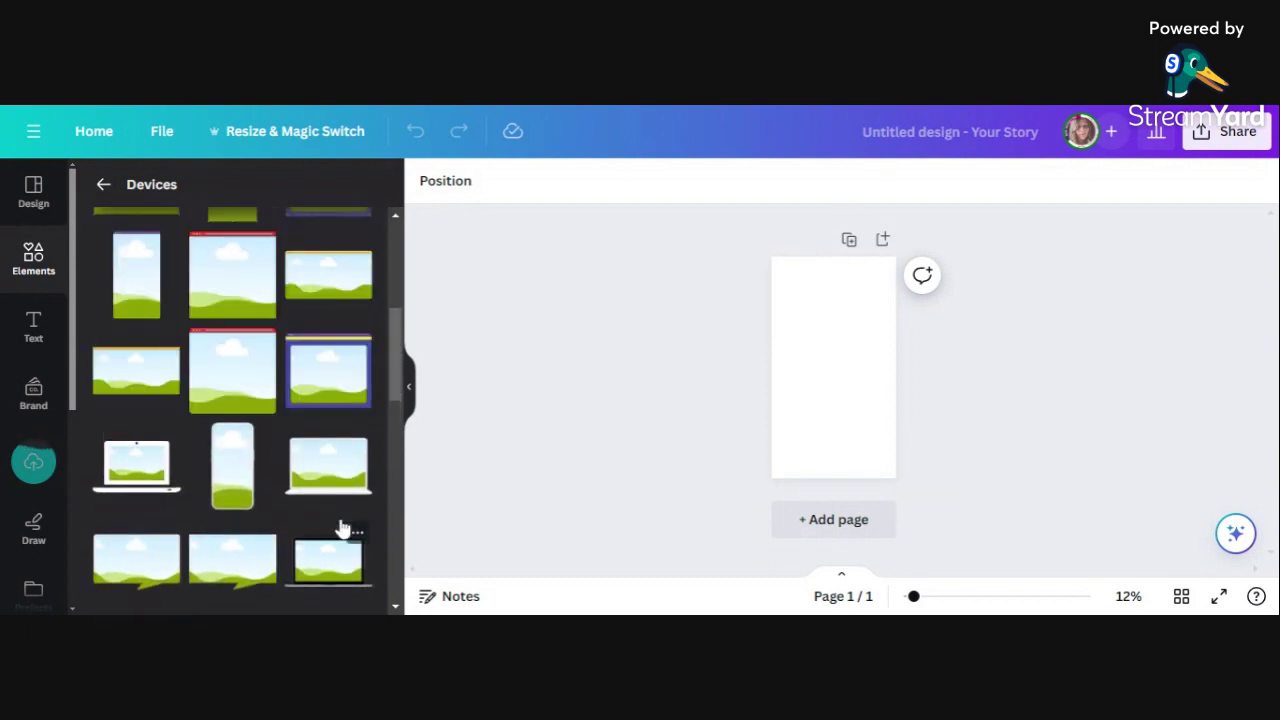
scroll(343, 528, "up", 2)
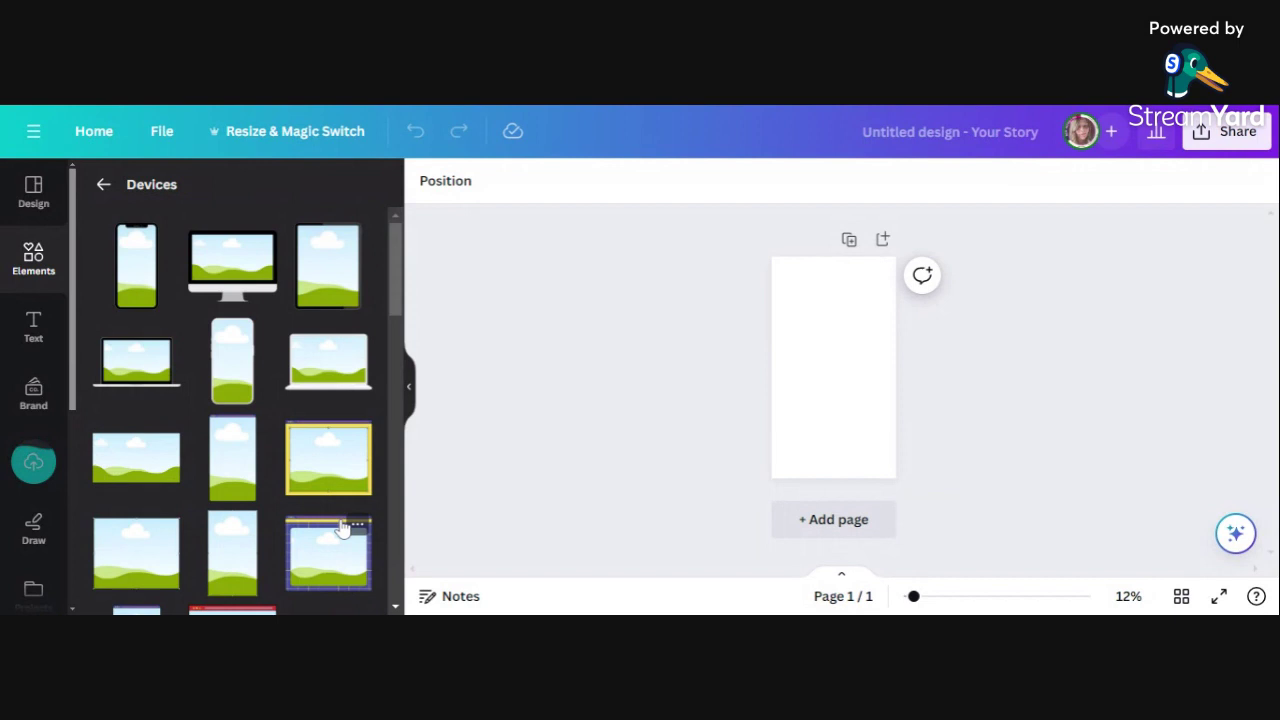
scroll(225, 420, "down", 2)
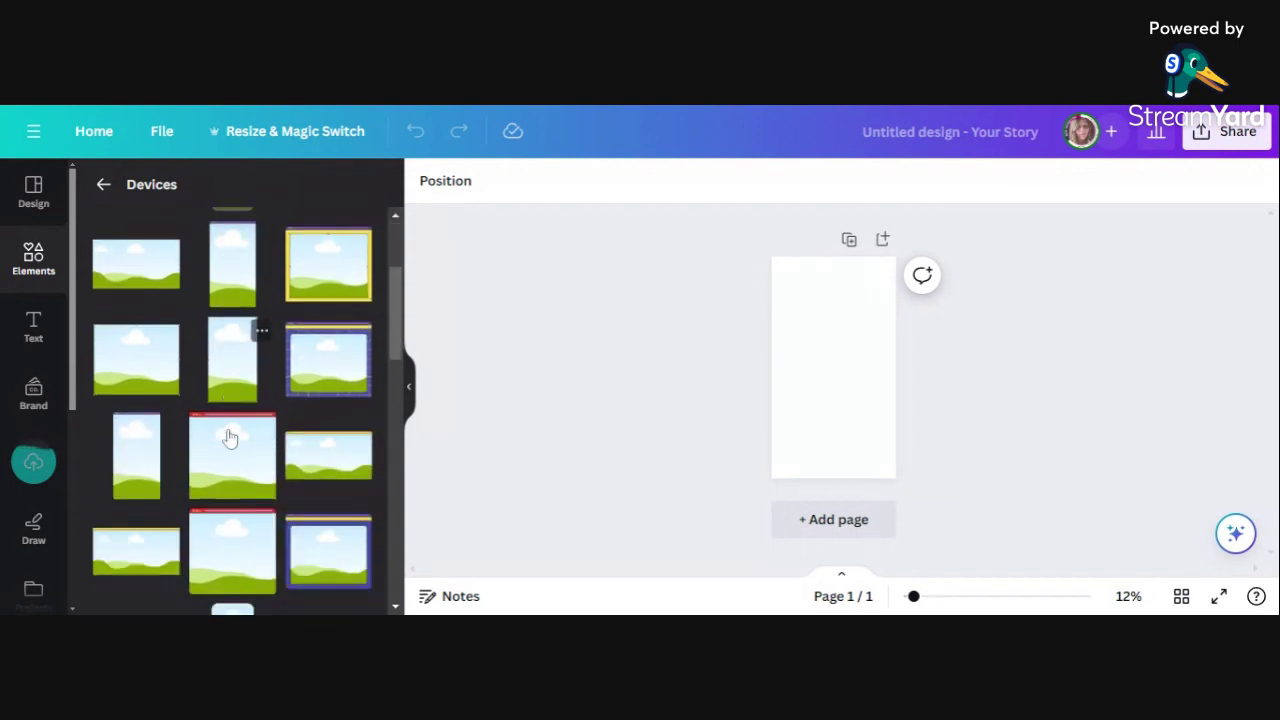
scroll(229, 437, "down", 4)
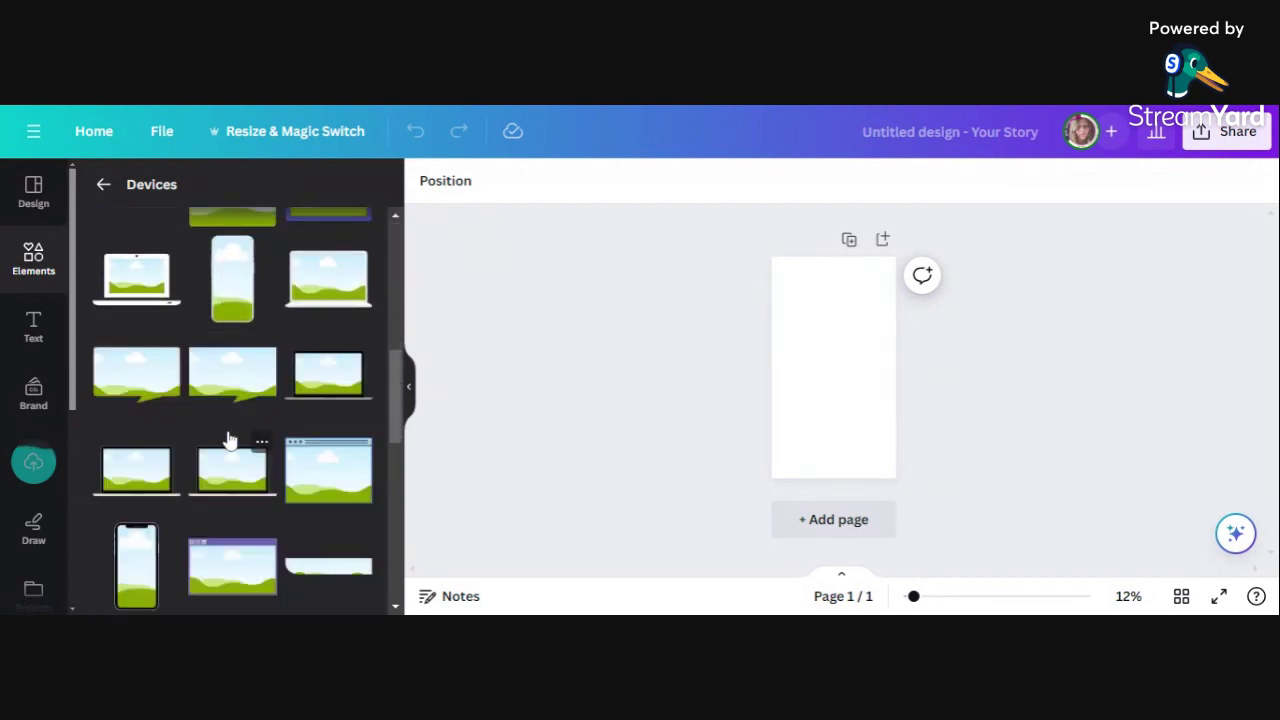
scroll(229, 439, "down", 3)
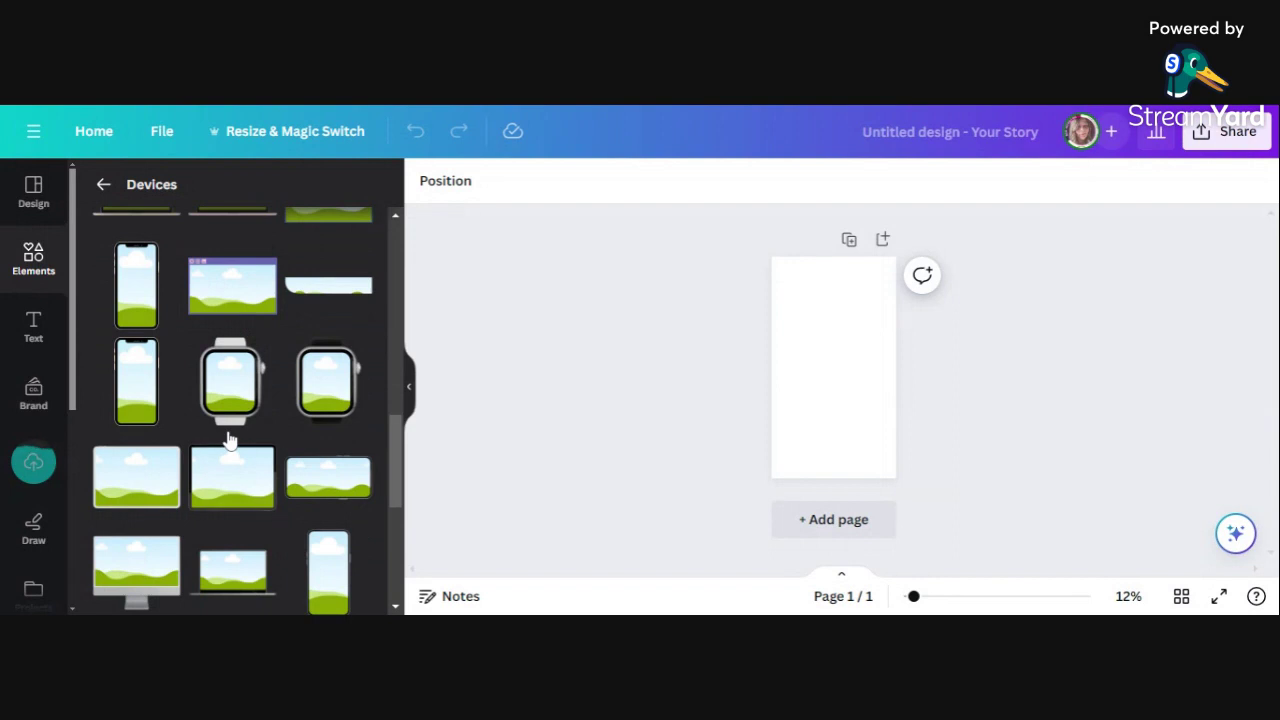
Add the phone mockup frame, move it toward the upper left, and enlarge it to about 653 × 1,293
left_click(136, 385)
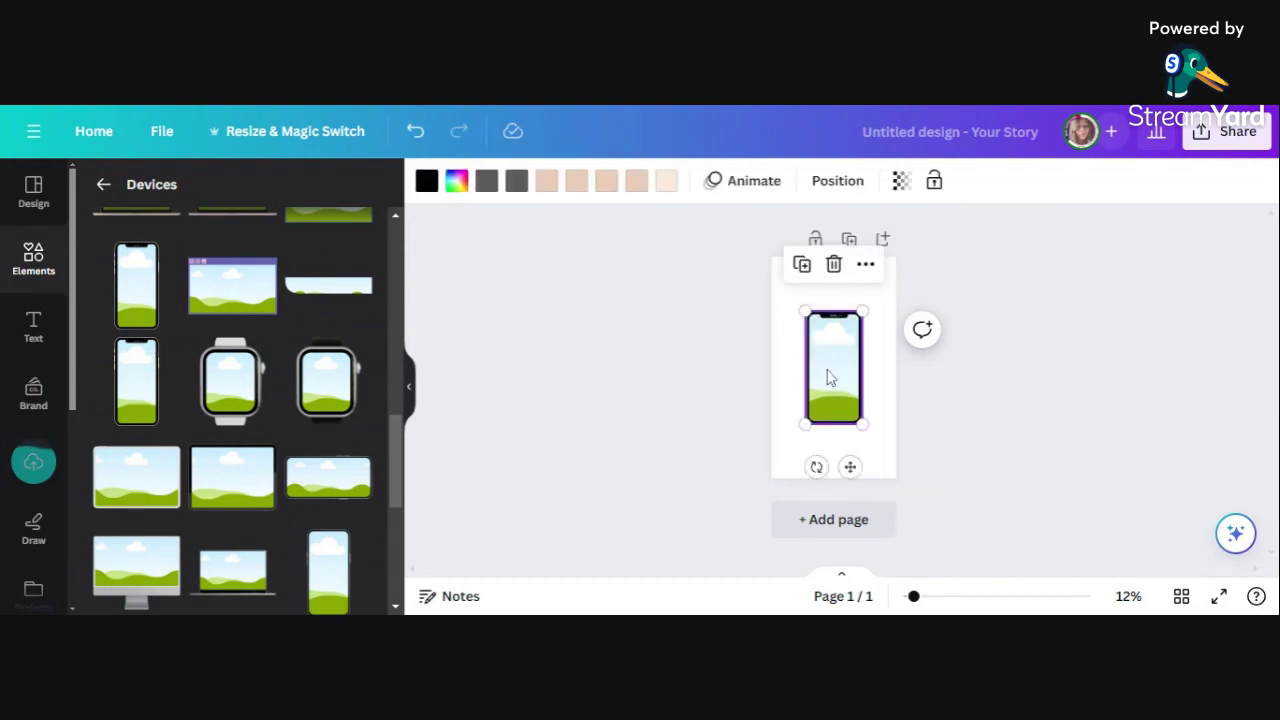
left_click_drag(828, 377, 822, 355)
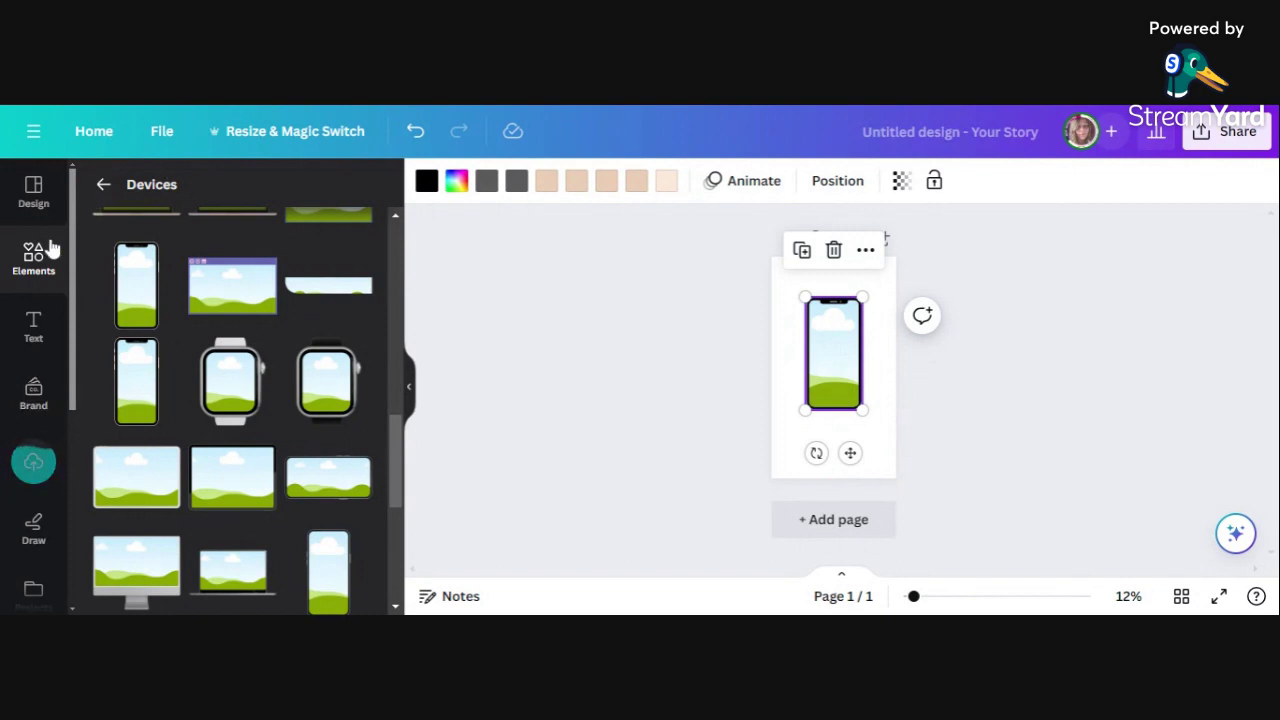
left_click(101, 187)
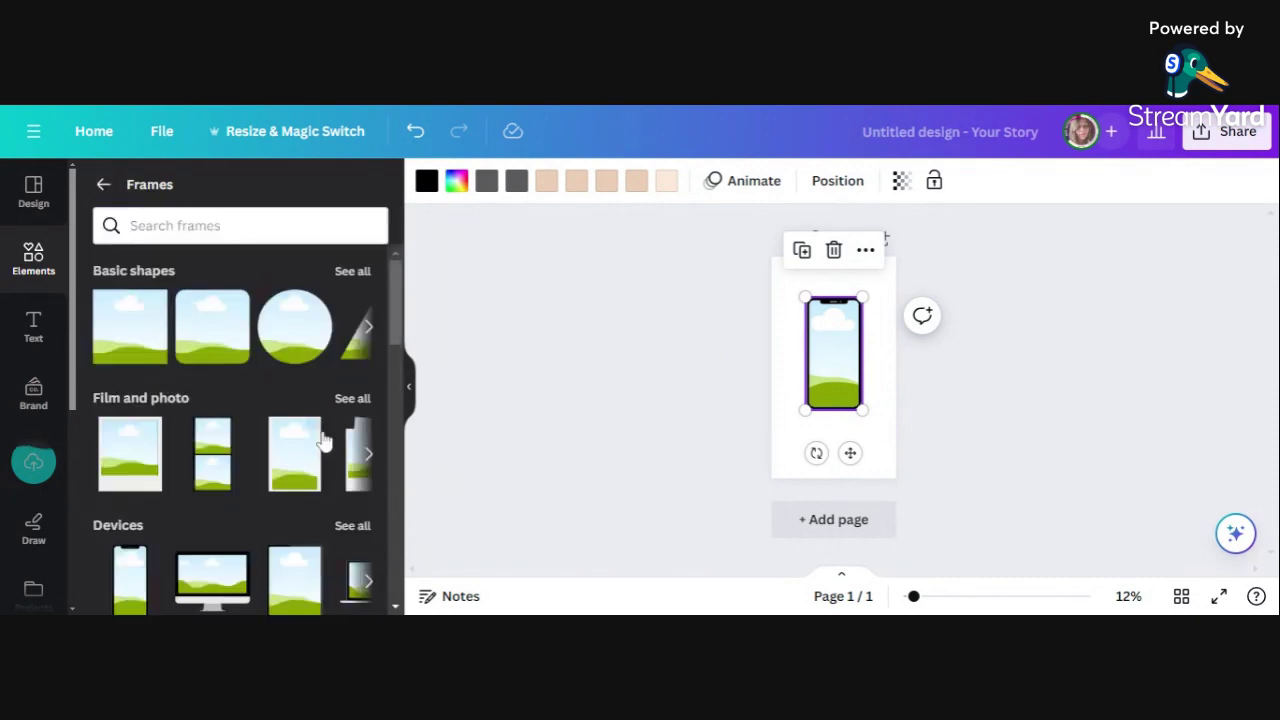
left_click_drag(821, 361, 810, 333)
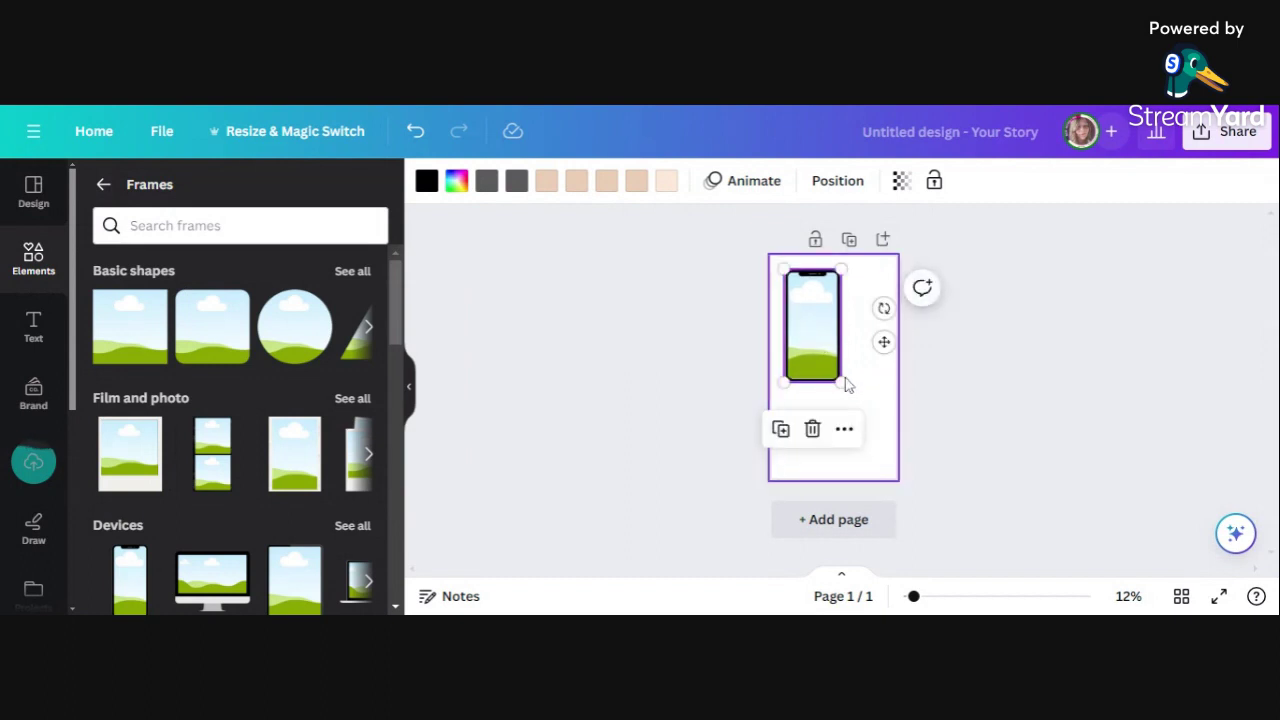
left_click_drag(845, 388, 849, 404)
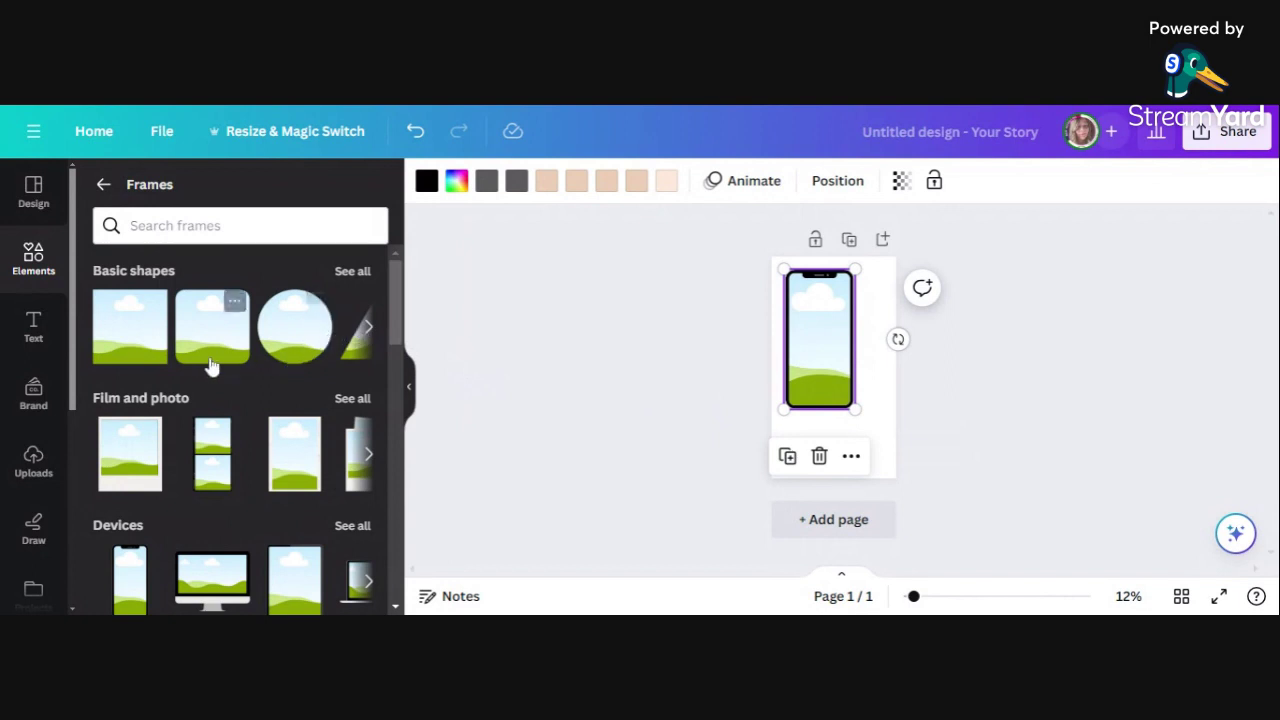
Drop the first uploaded 1:16 video into the phone frame, preview it, then undo it
left_click(34, 462)
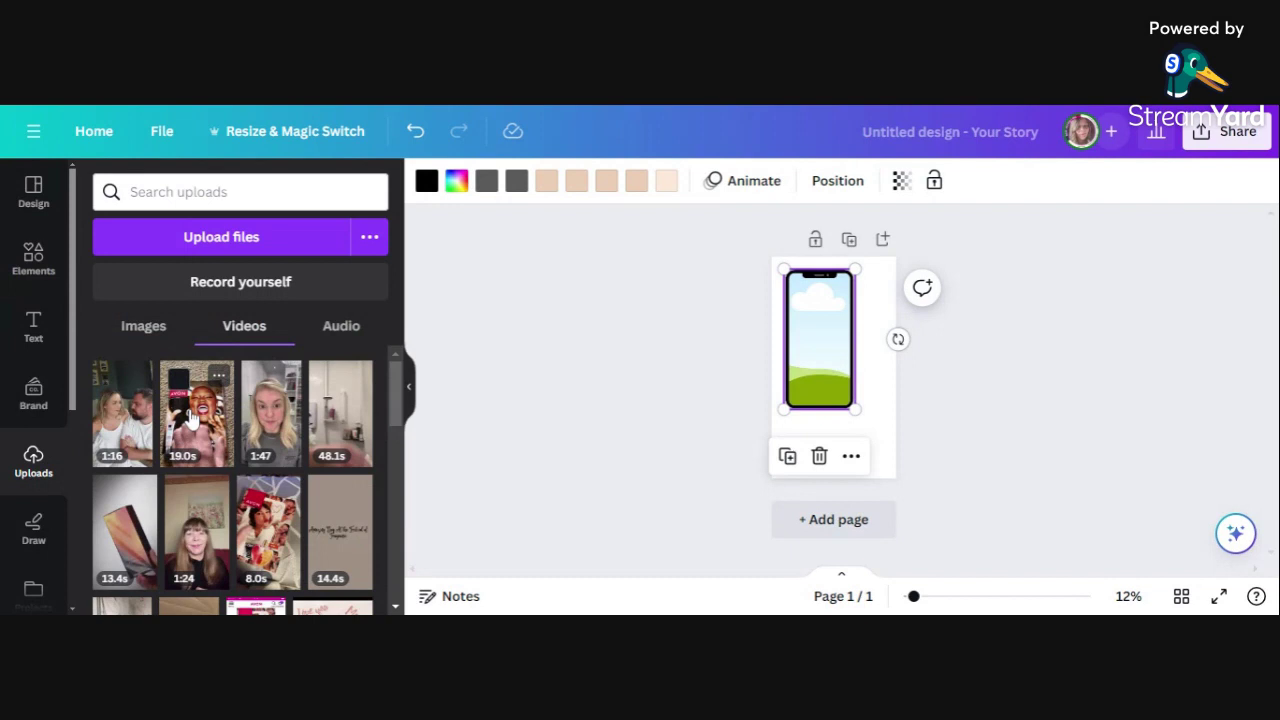
left_click_drag(127, 418, 820, 340)
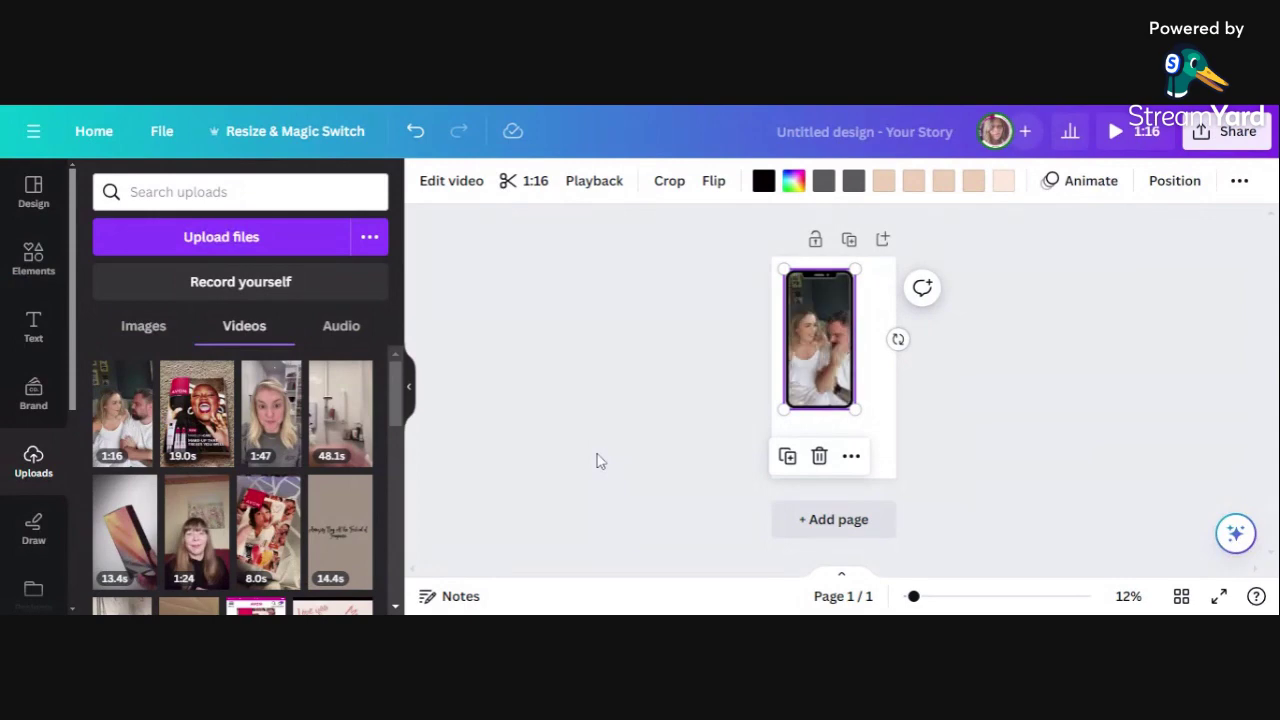
left_click(818, 339)
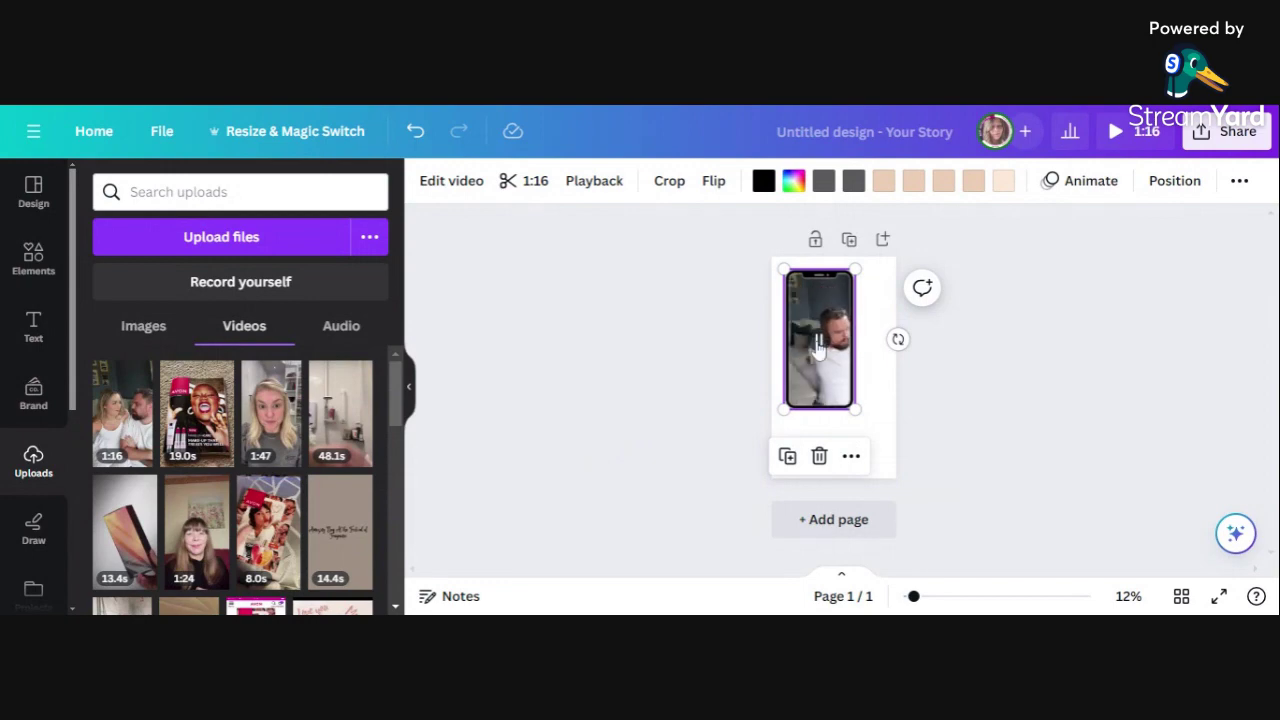
left_click(415, 131)
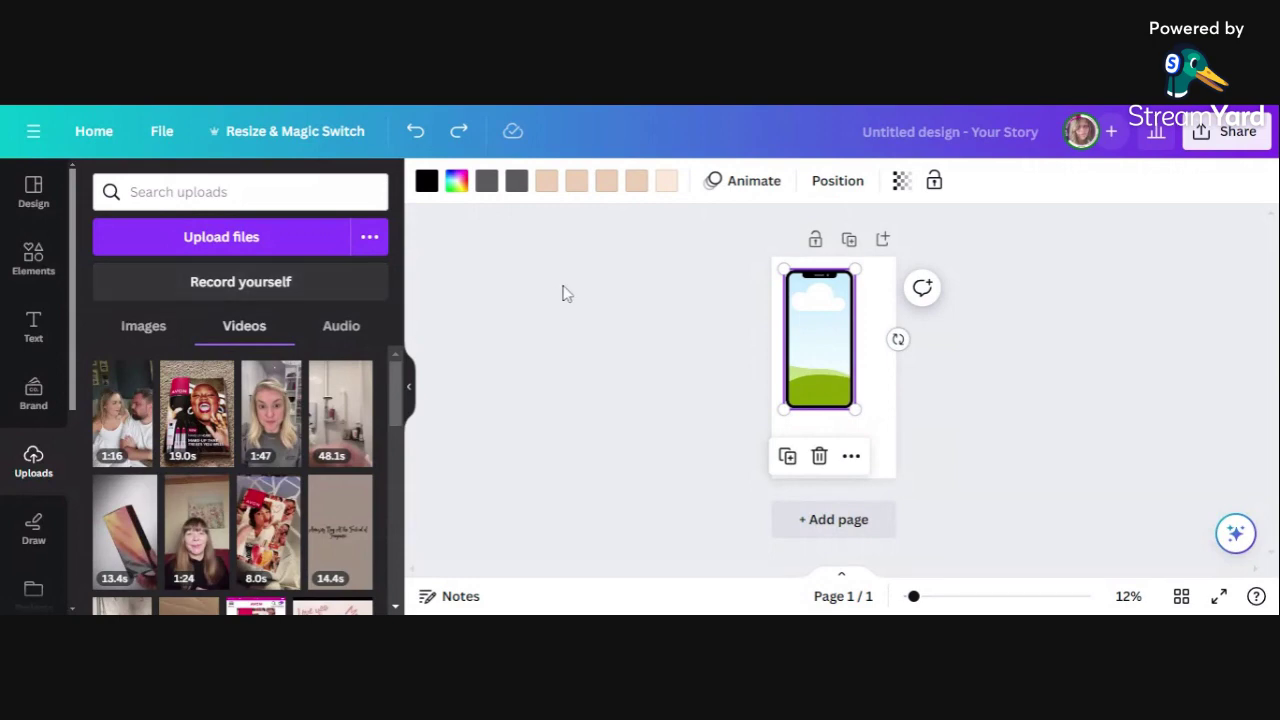
Add the perfume bottle photo from uploaded images and place it at the page's bottom right
left_click(147, 328)
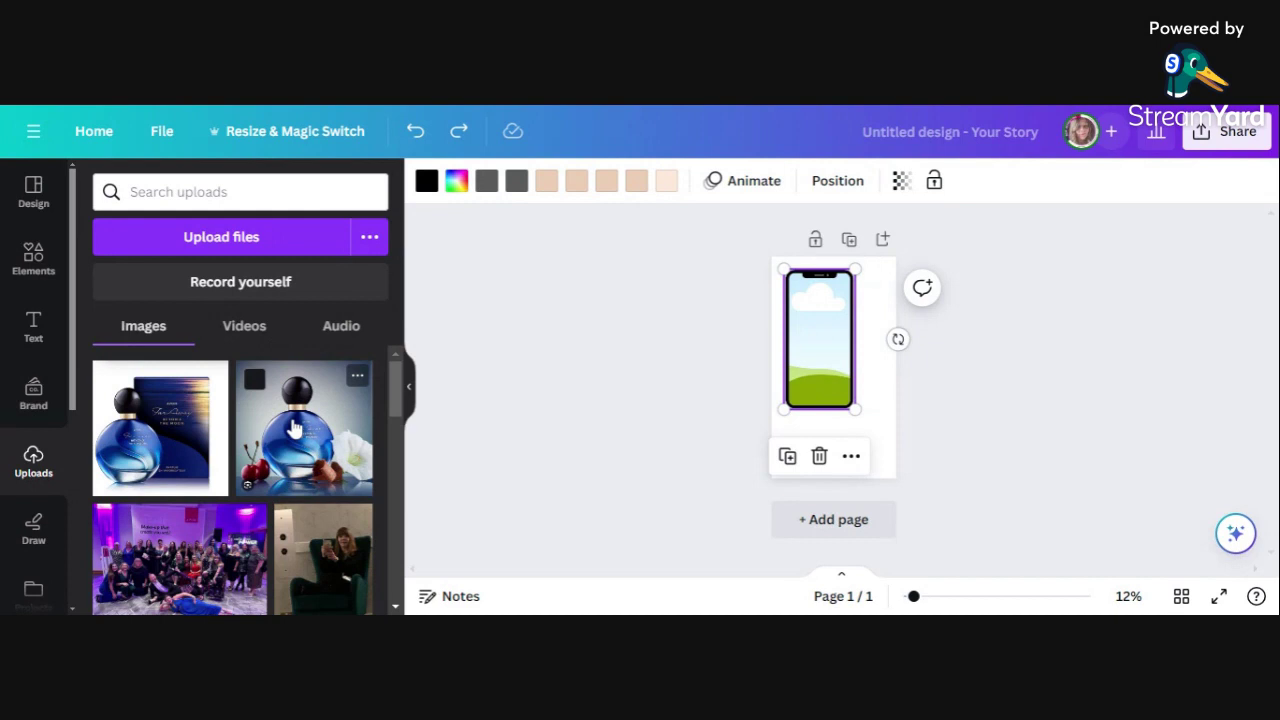
left_click(292, 428)
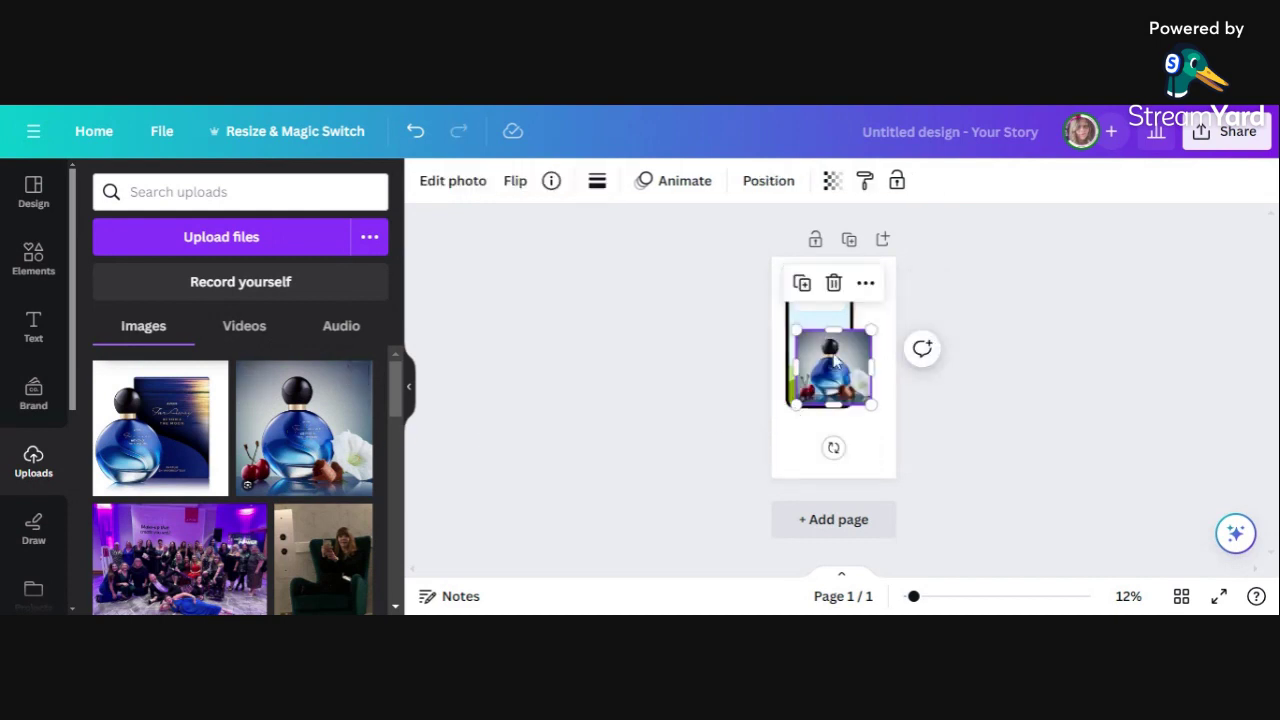
left_click_drag(838, 362, 826, 409)
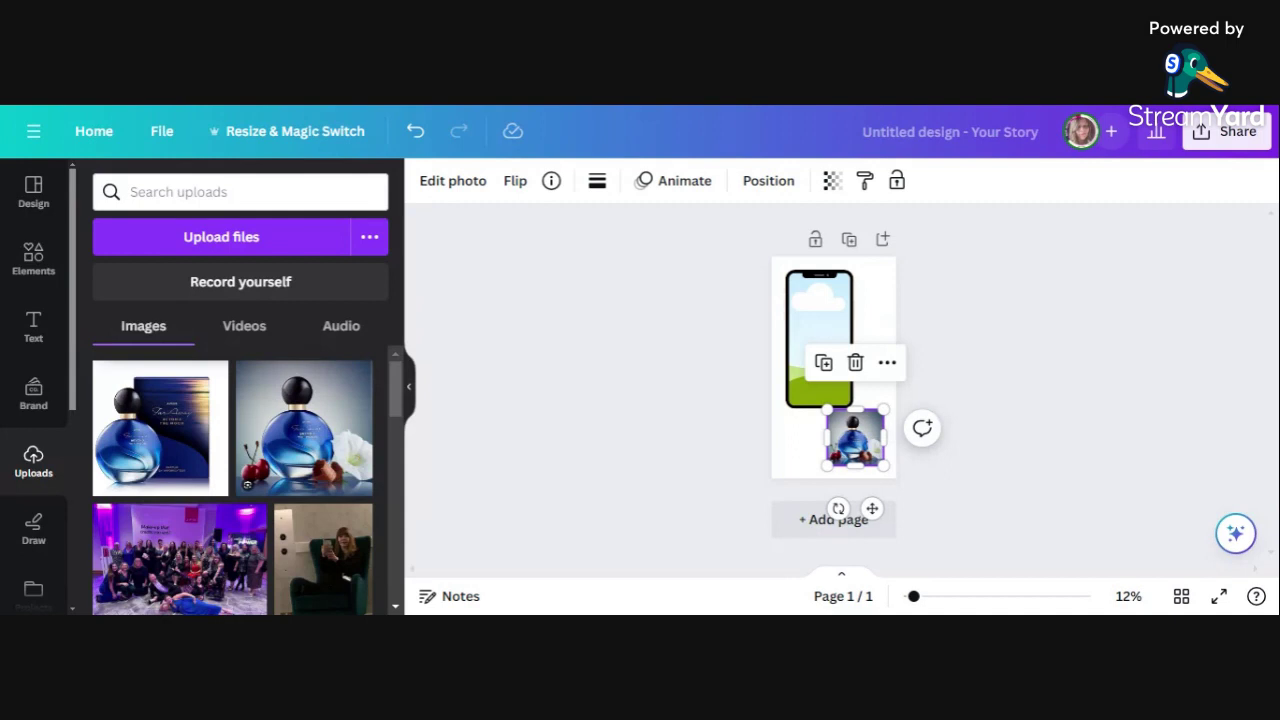
left_click(798, 448)
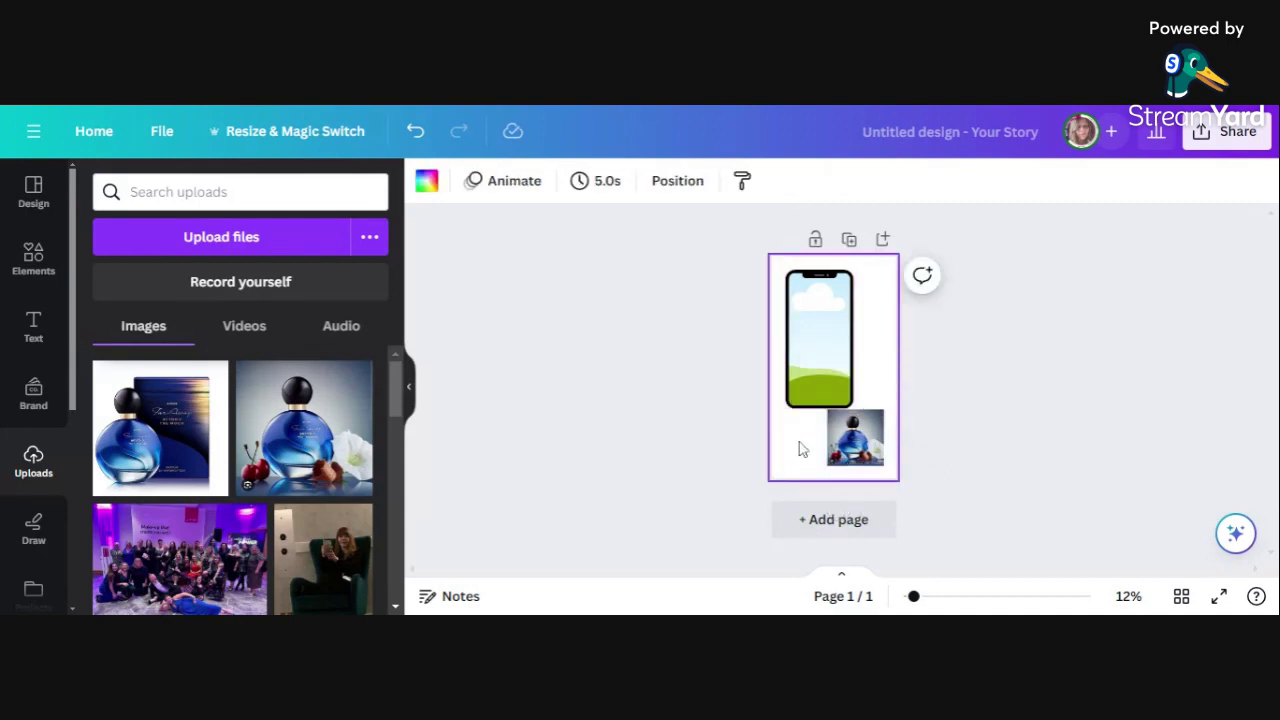
Add a text box beside the perfume photo and paste in the perfume notes list
left_click(971, 598)
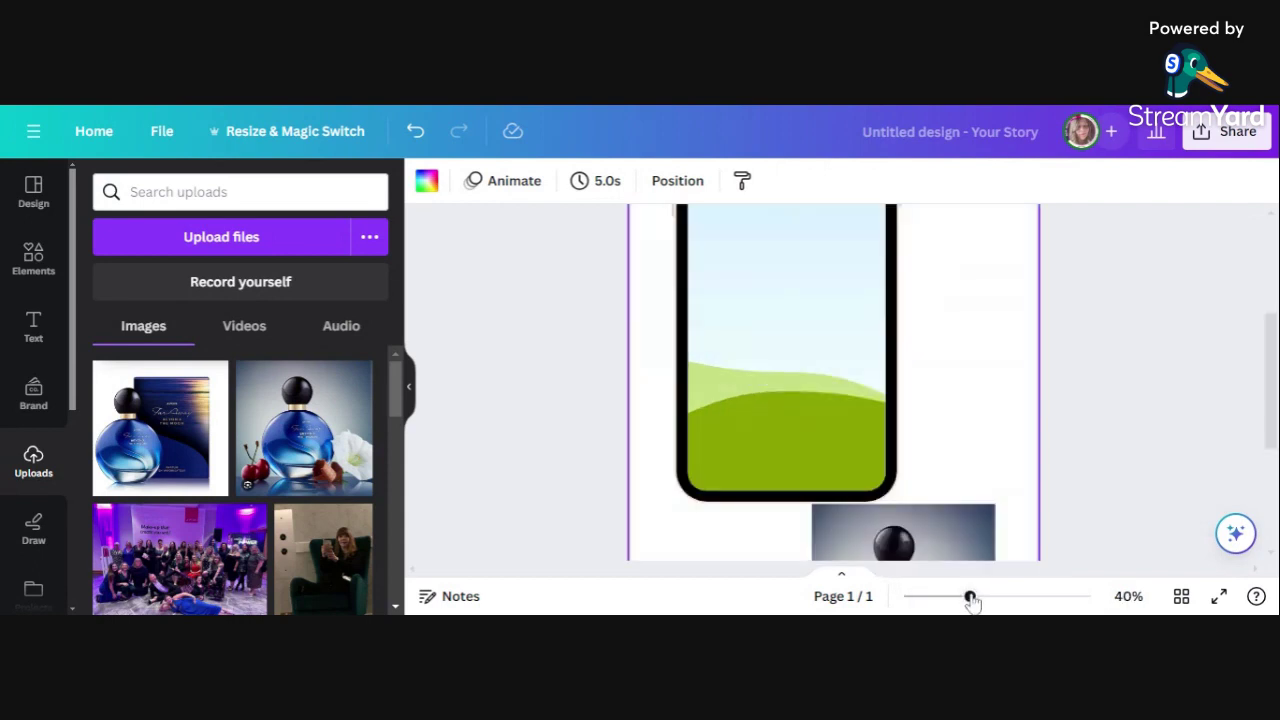
scroll(1128, 540, "down", 3)
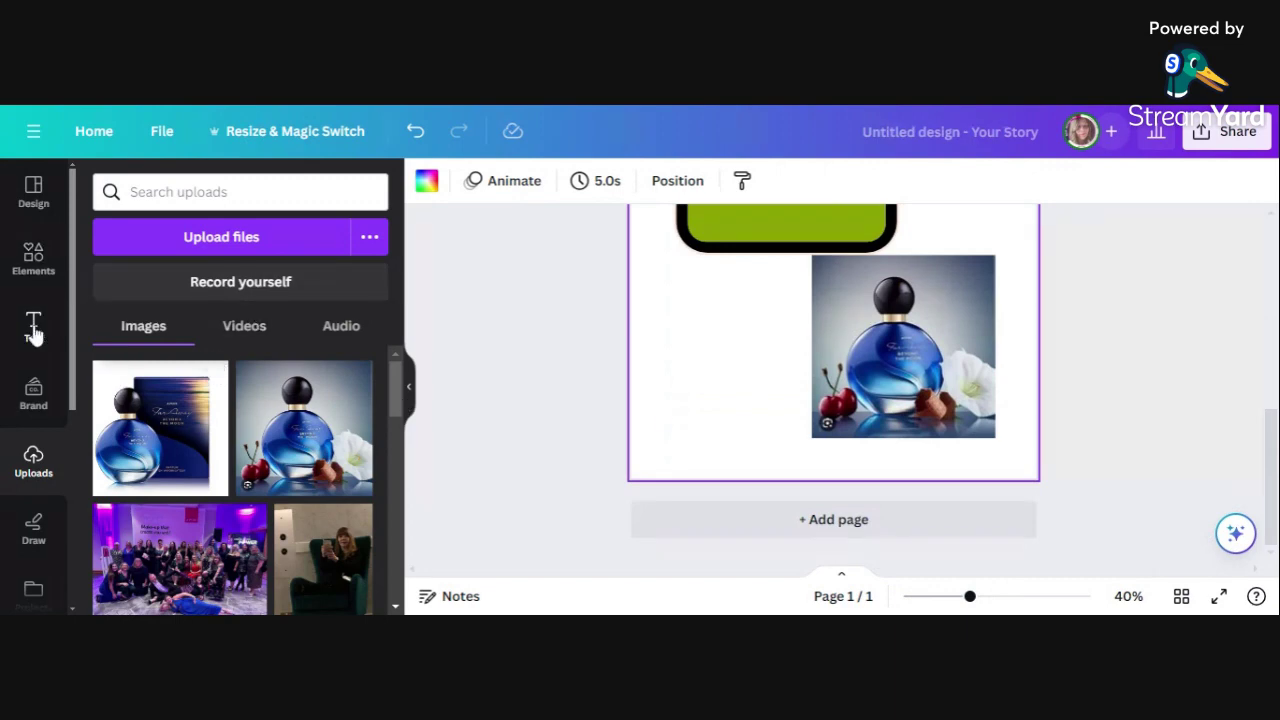
left_click(33, 325)
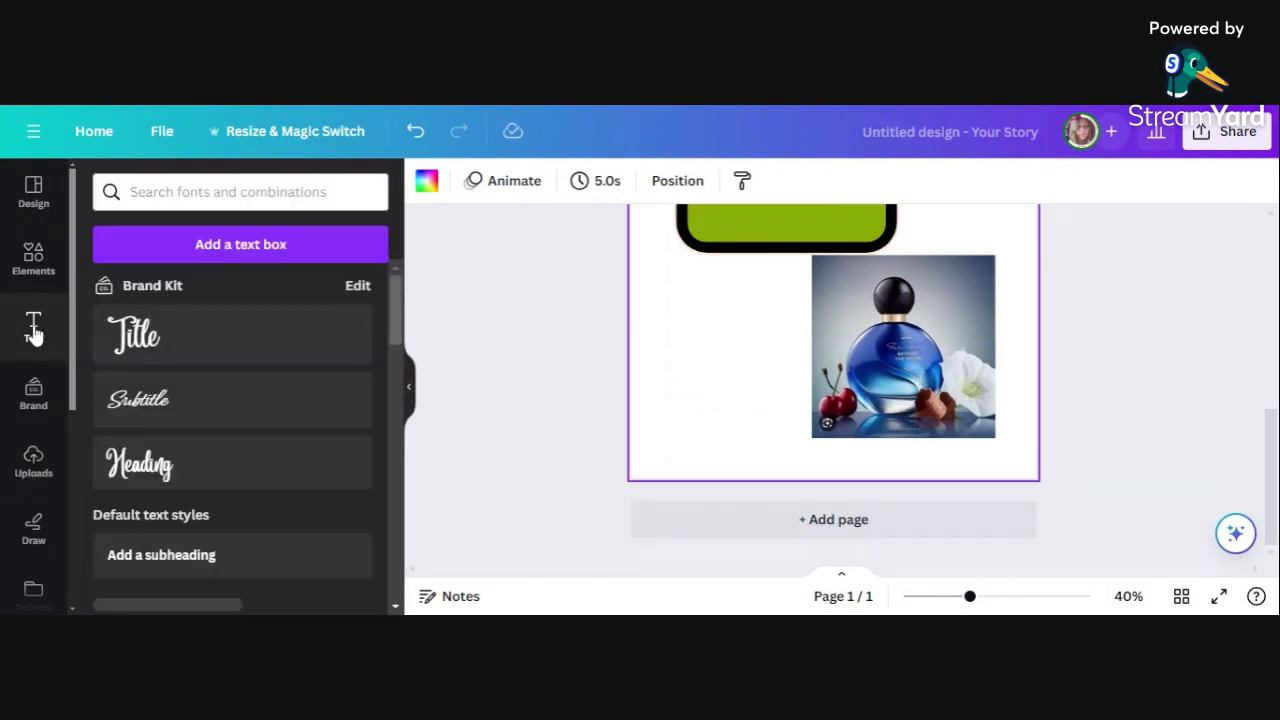
left_click(265, 258)
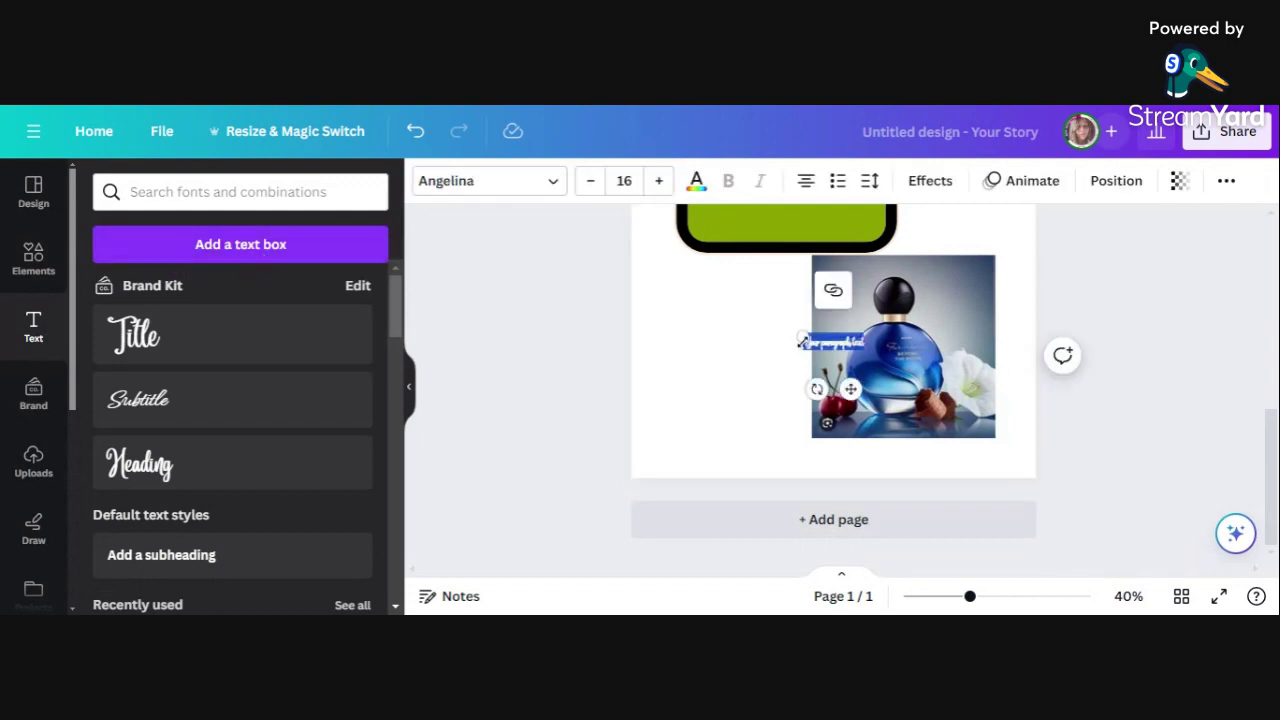
left_click(1182, 284)
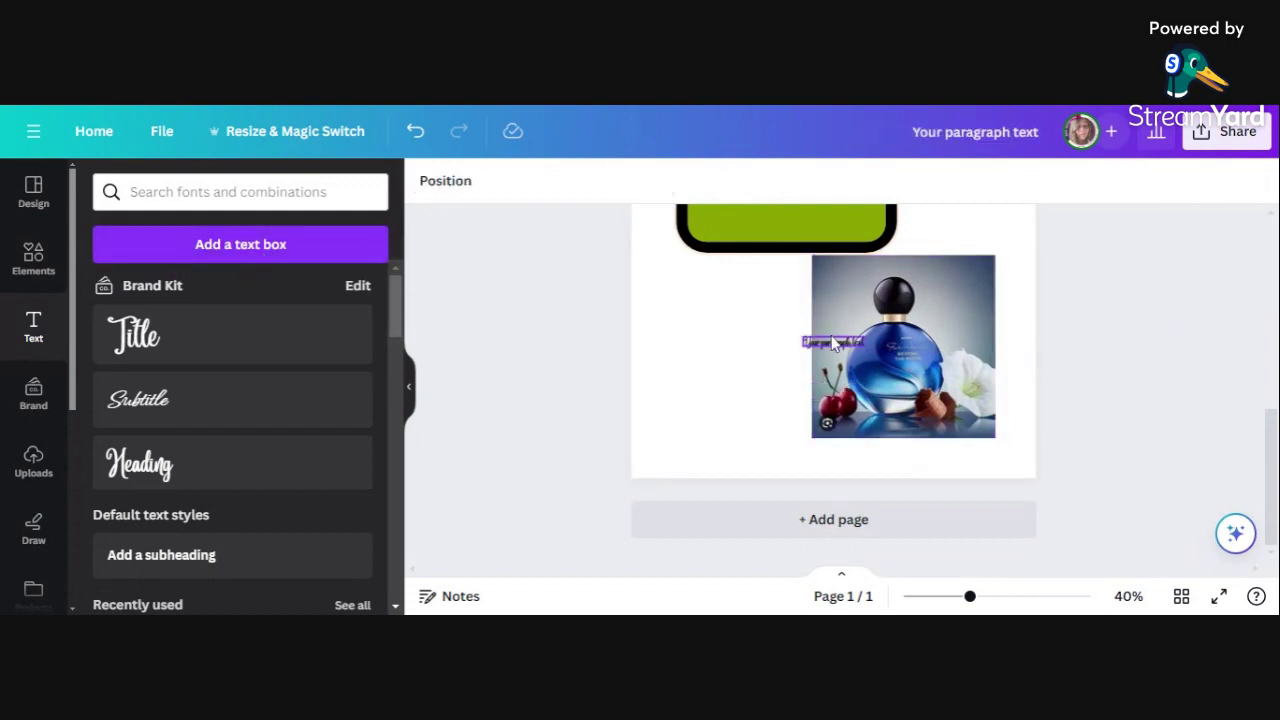
left_click(832, 343)
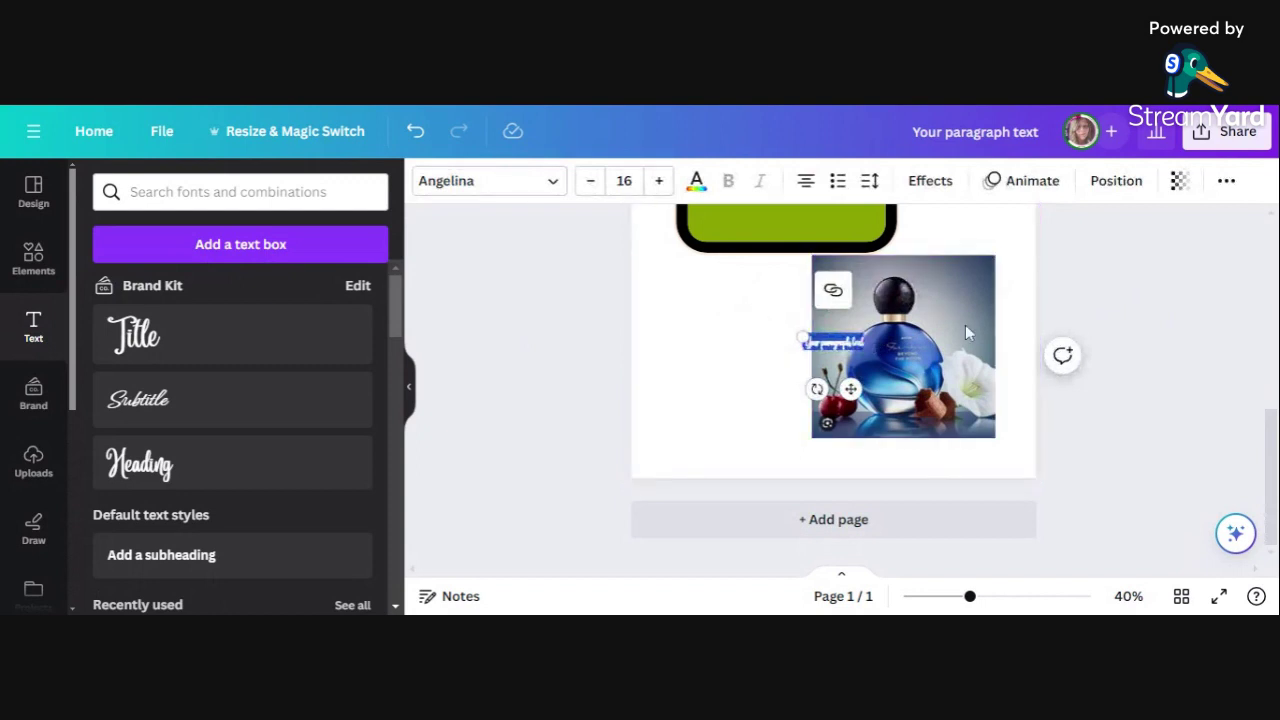
left_click_drag(832, 343, 737, 298)
double_click(735, 304)
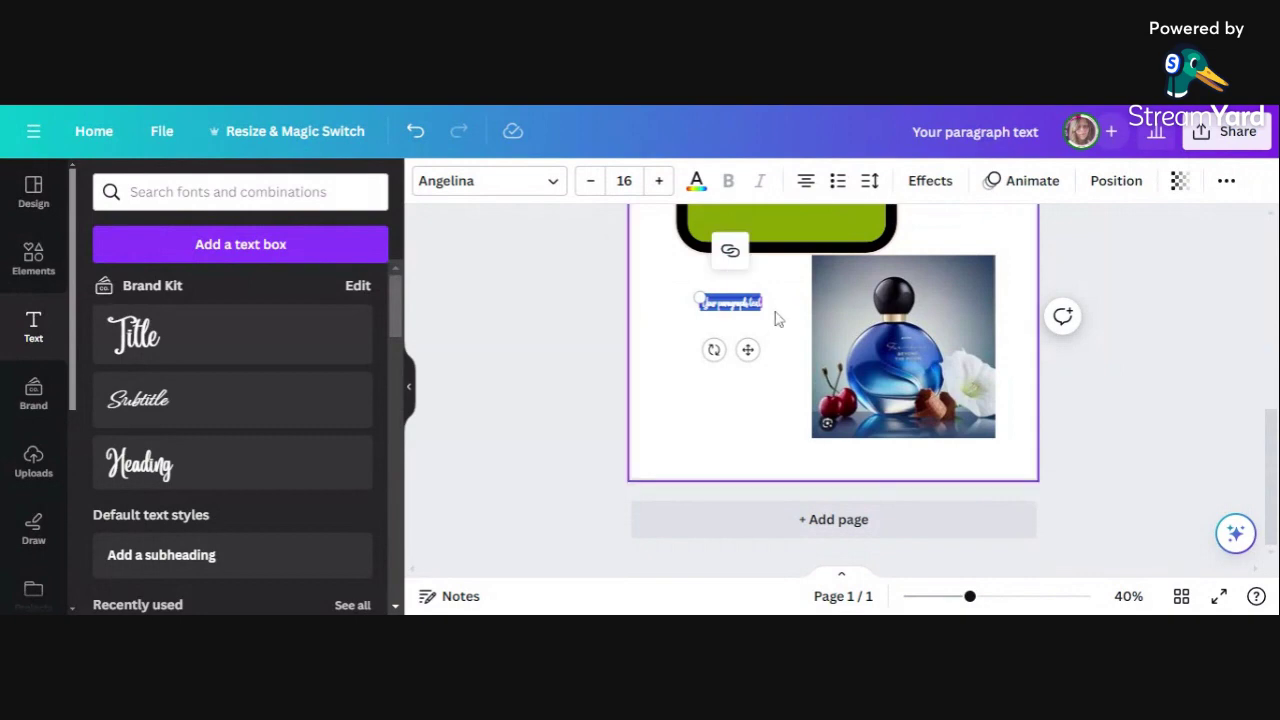
type("Top note: wild cherry Middle note: Belle de Nuit flower Base note: Australian sandalwood")
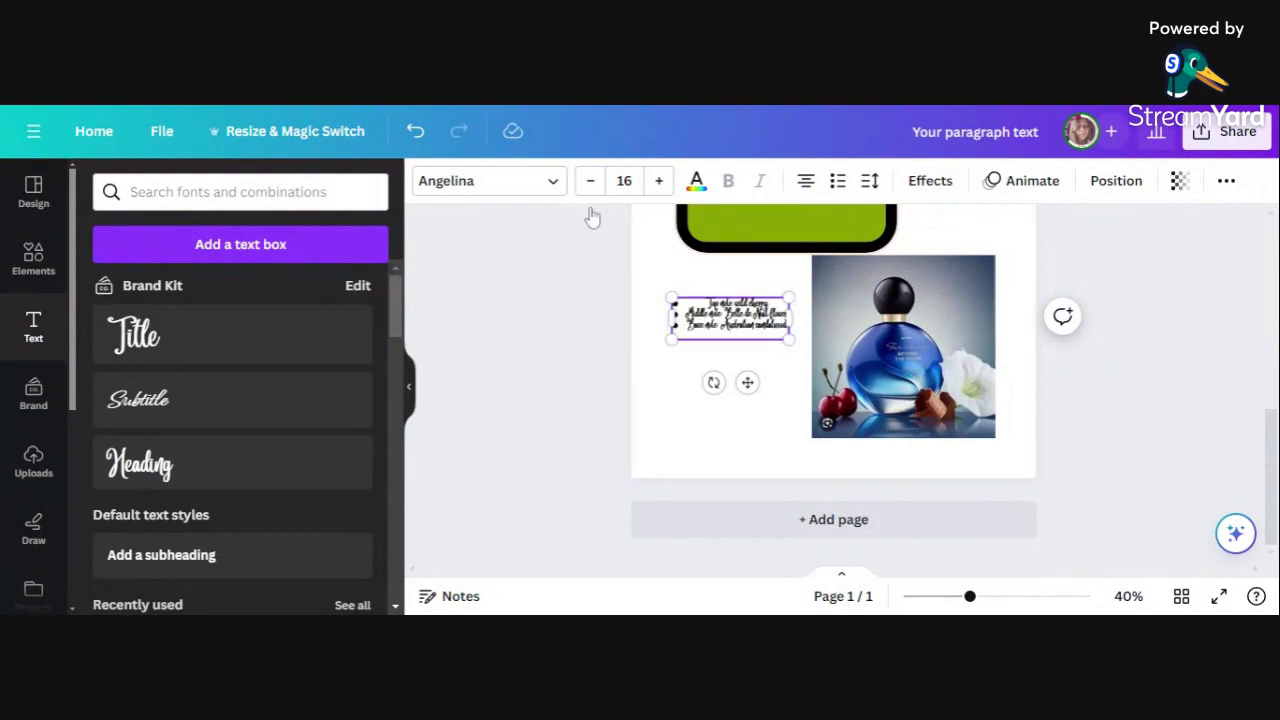
Adjust the notes' font size up and down with the + and − buttons
left_click(660, 180)
left_click(660, 180)
left_click(660, 180)
left_click(660, 180)
left_click(660, 180)
left_click(660, 180)
left_click(660, 180)
left_click(660, 180)
left_click(660, 180)
left_click(660, 180)
left_click(660, 180)
left_click(660, 180)
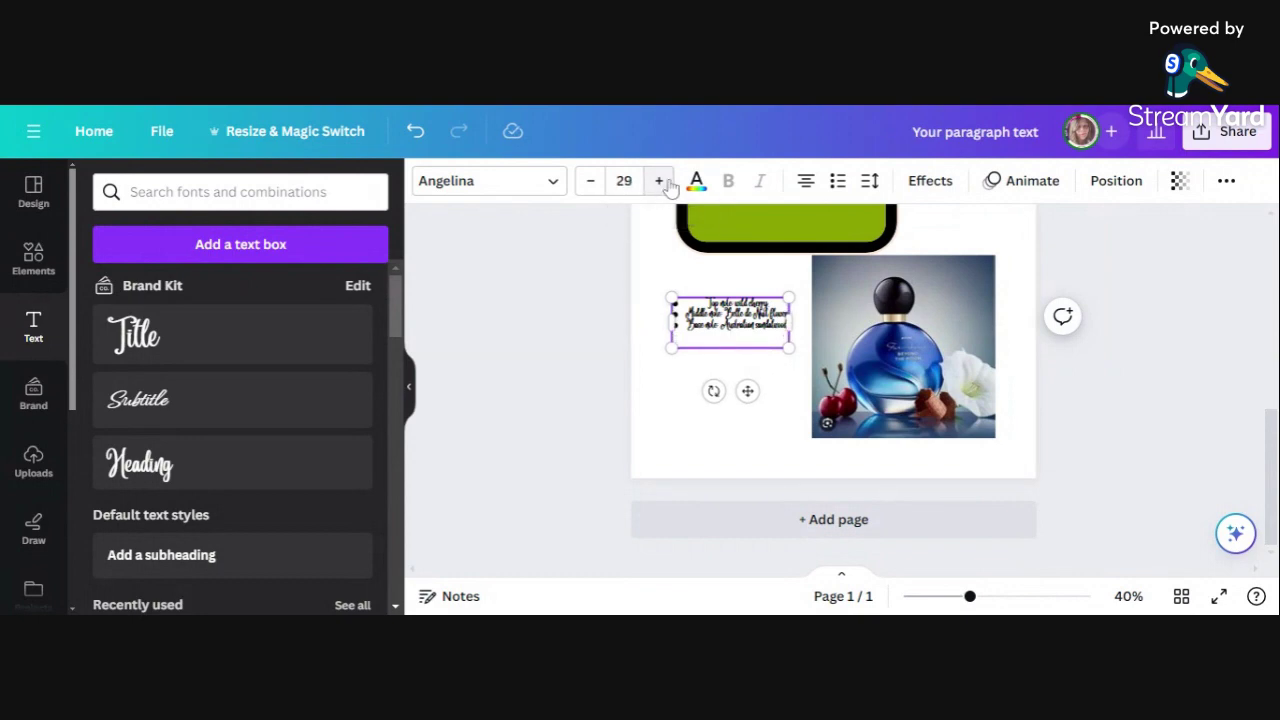
left_click(588, 186)
left_click(588, 186)
left_click(588, 186)
left_click(588, 186)
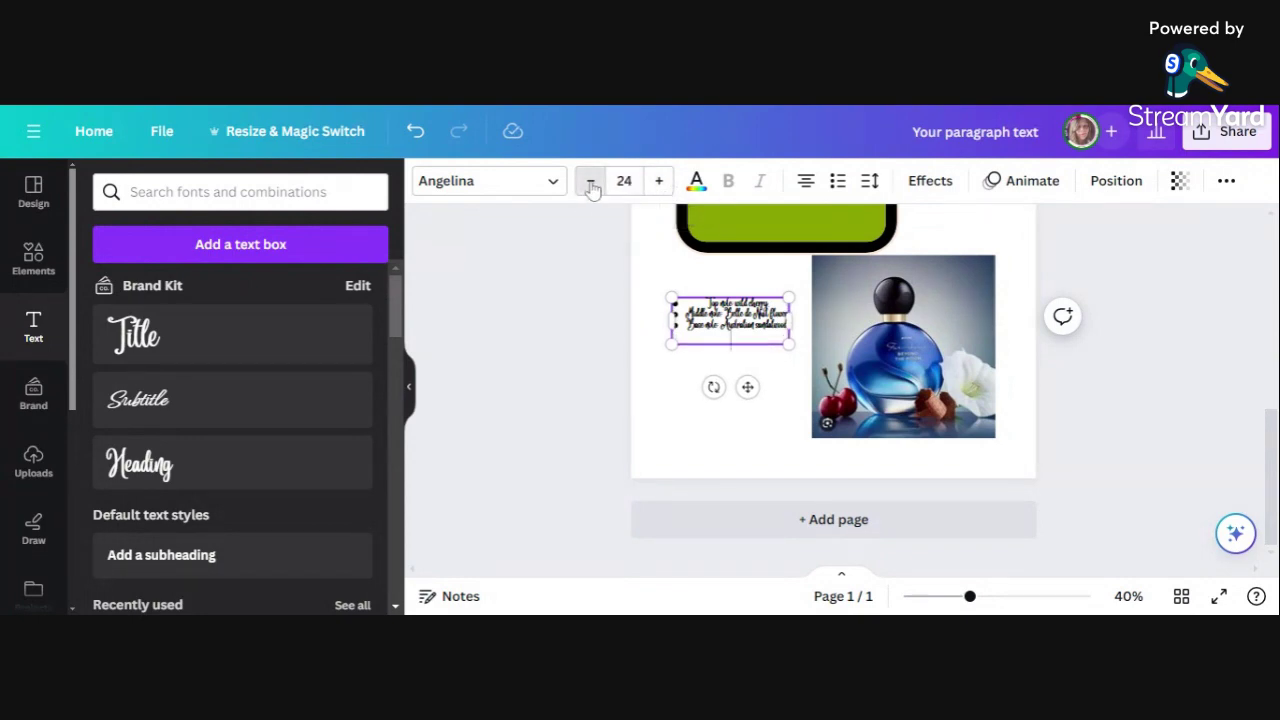
left_click(588, 186)
left_click(590, 186)
left_click(590, 186)
left_click(590, 186)
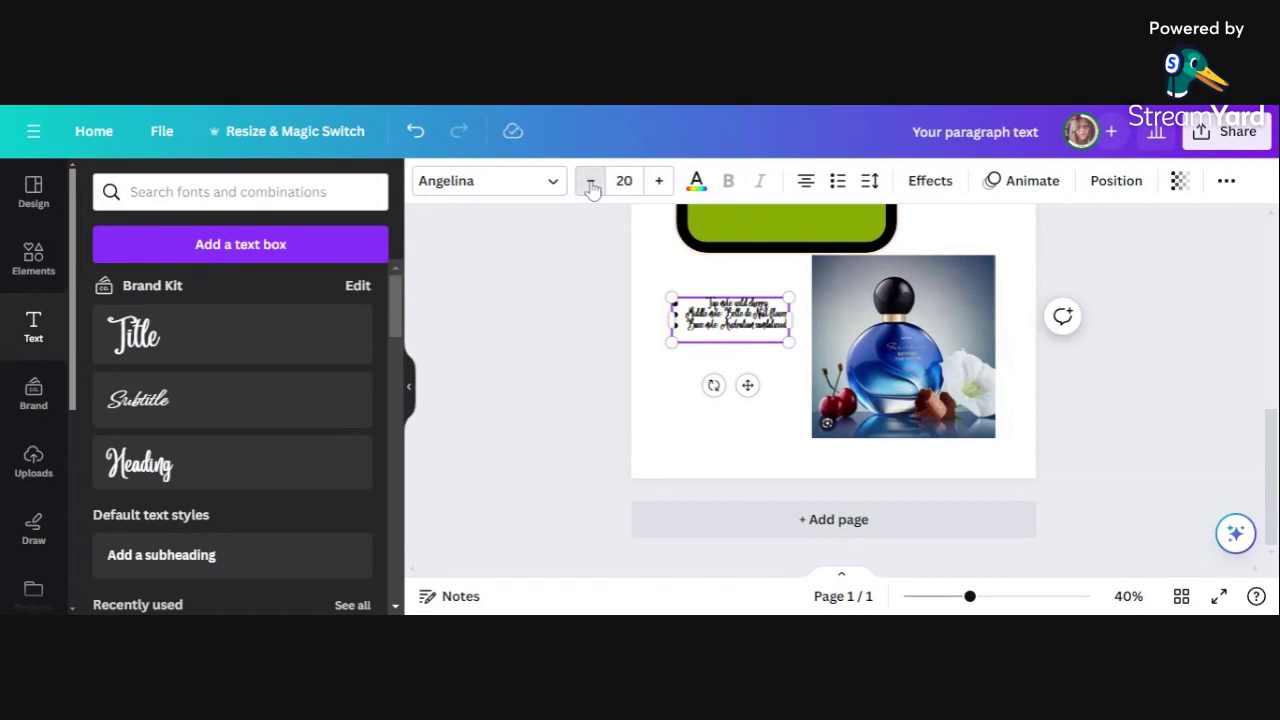
left_click(590, 186)
left_click(590, 186)
left_click(590, 186)
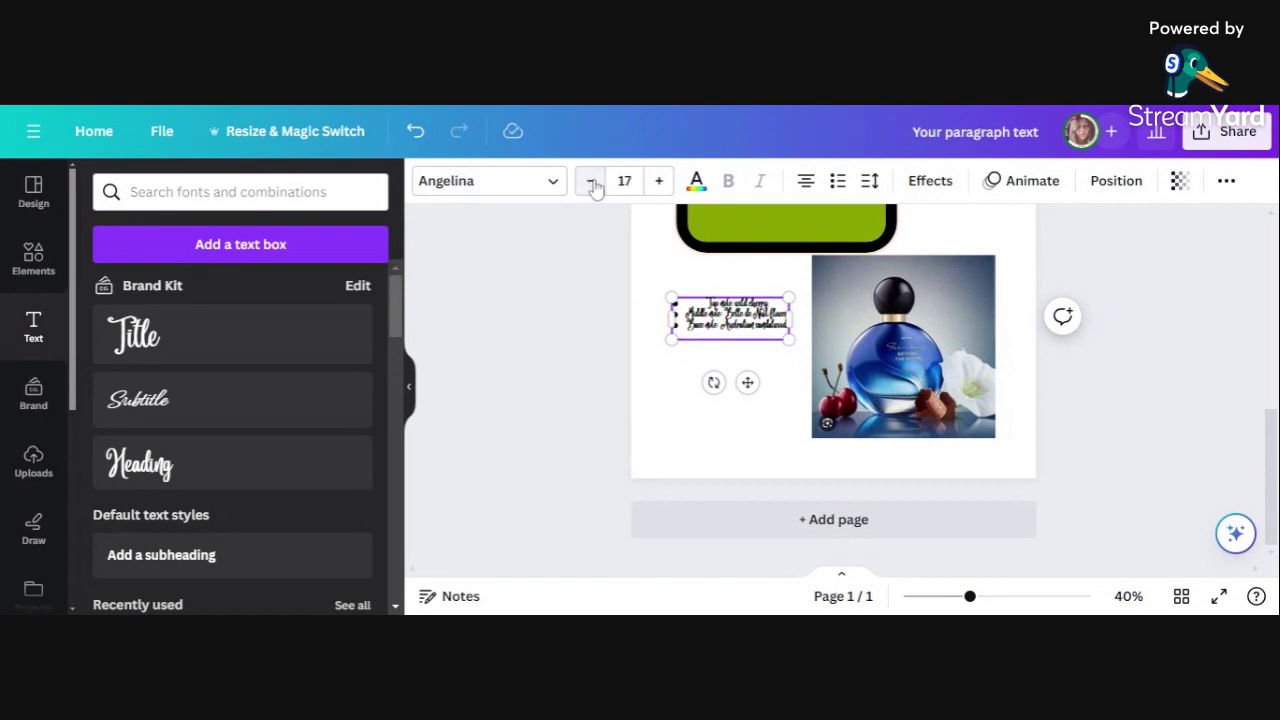
left_click(591, 186)
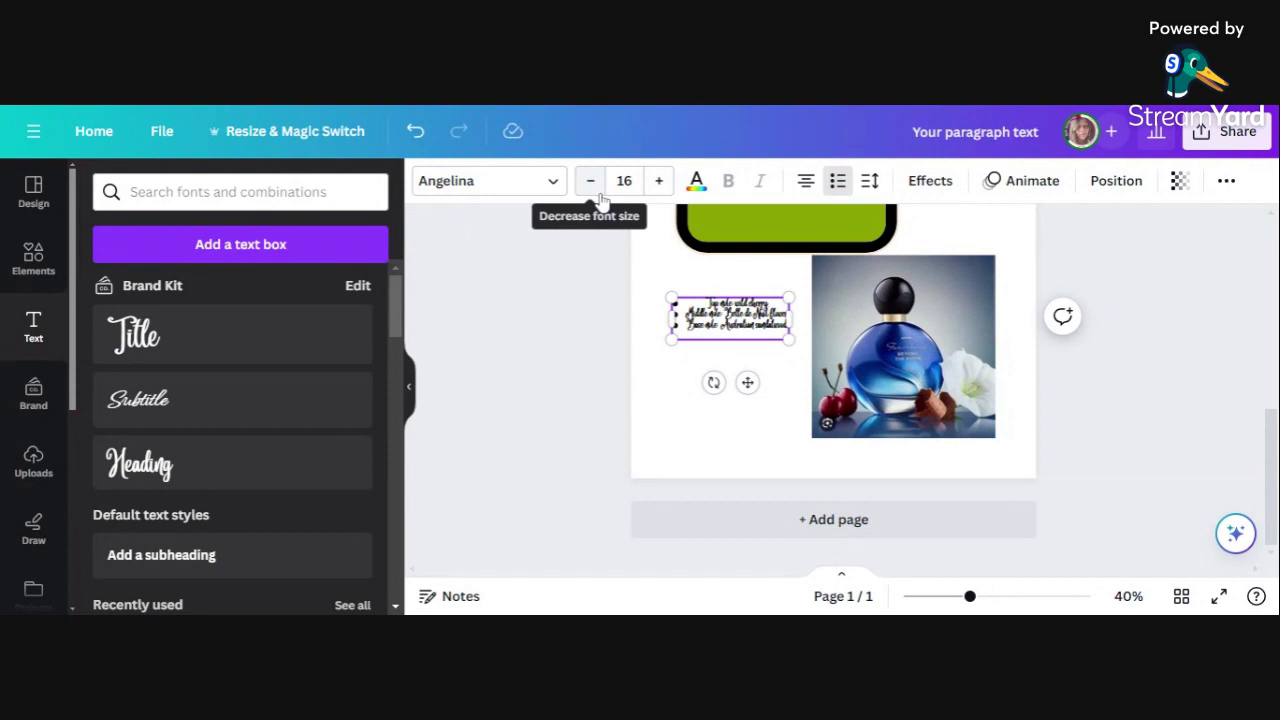
left_click(591, 186)
key("Return")
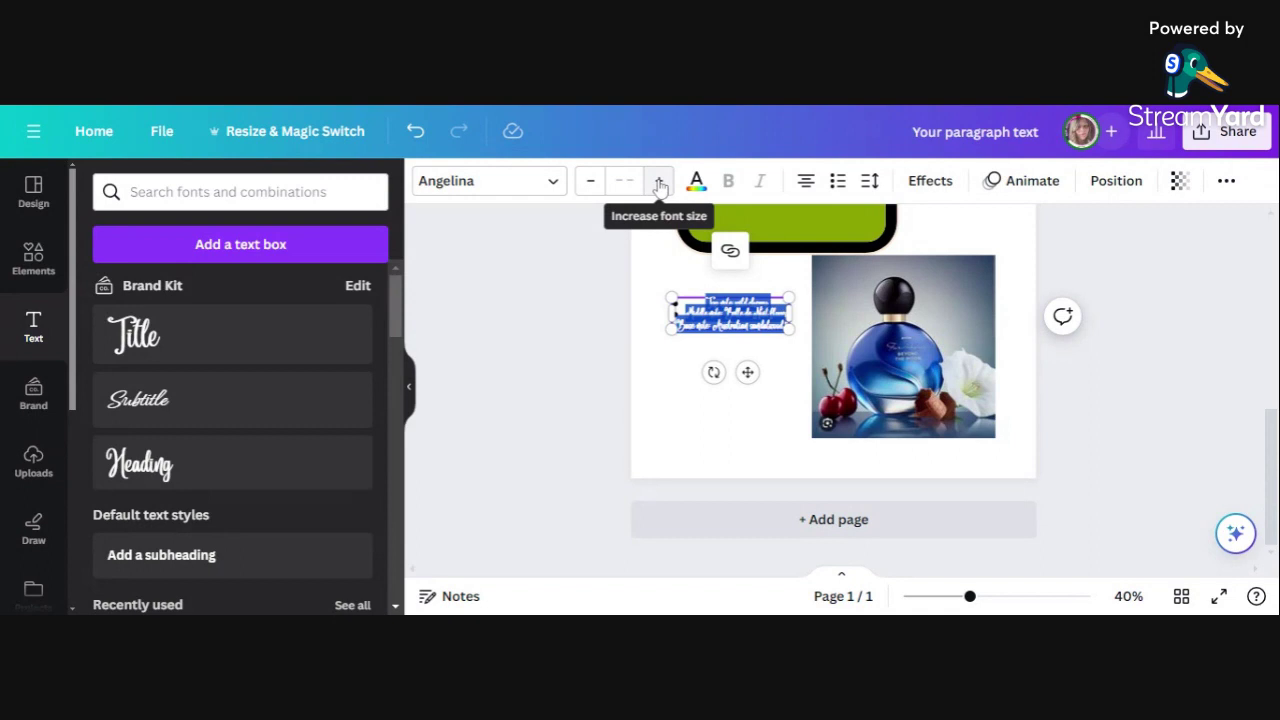
Set the notes font size to 50, then step it down to 33
left_click(624, 181)
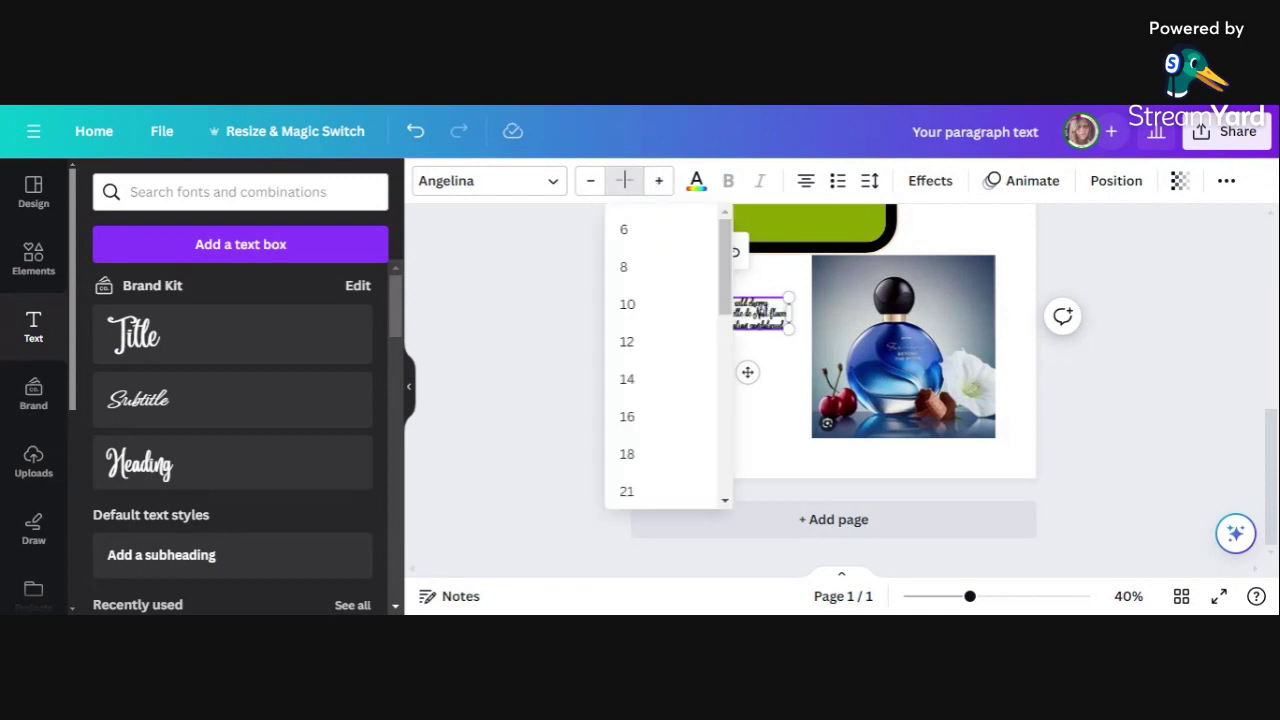
type("50")
key("Return")
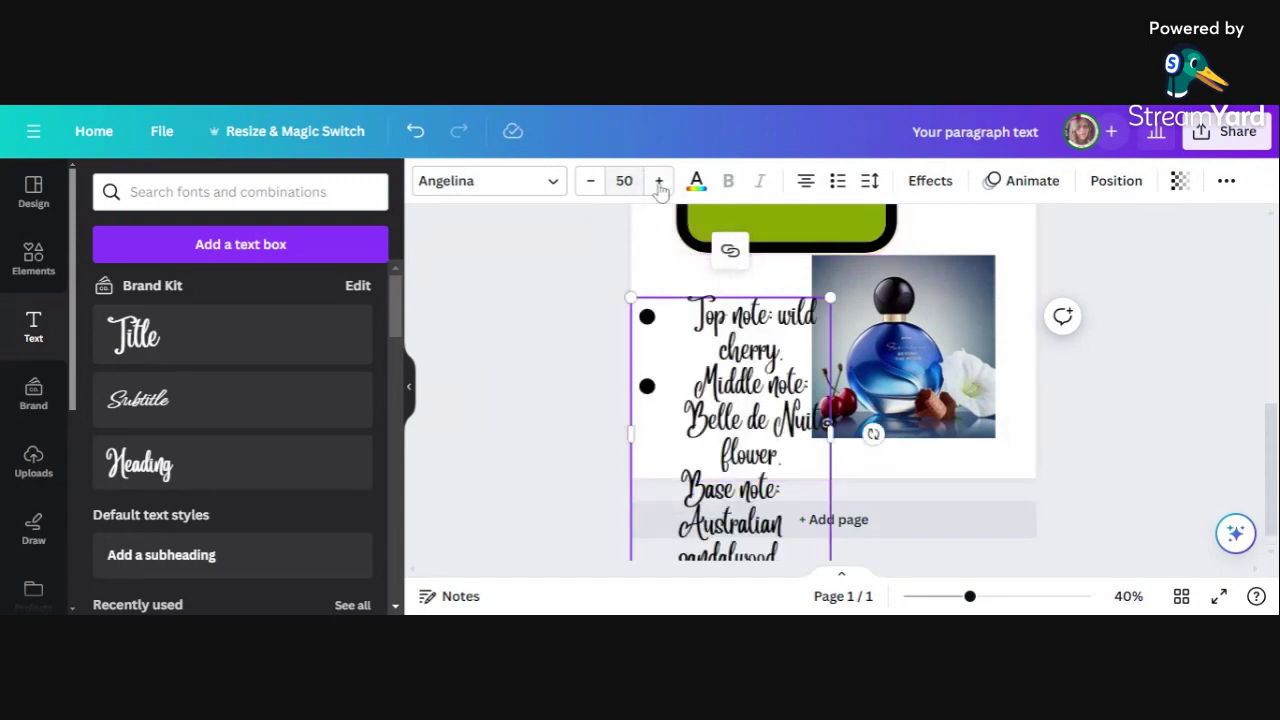
left_click(659, 181)
left_click(659, 181)
left_click(659, 181)
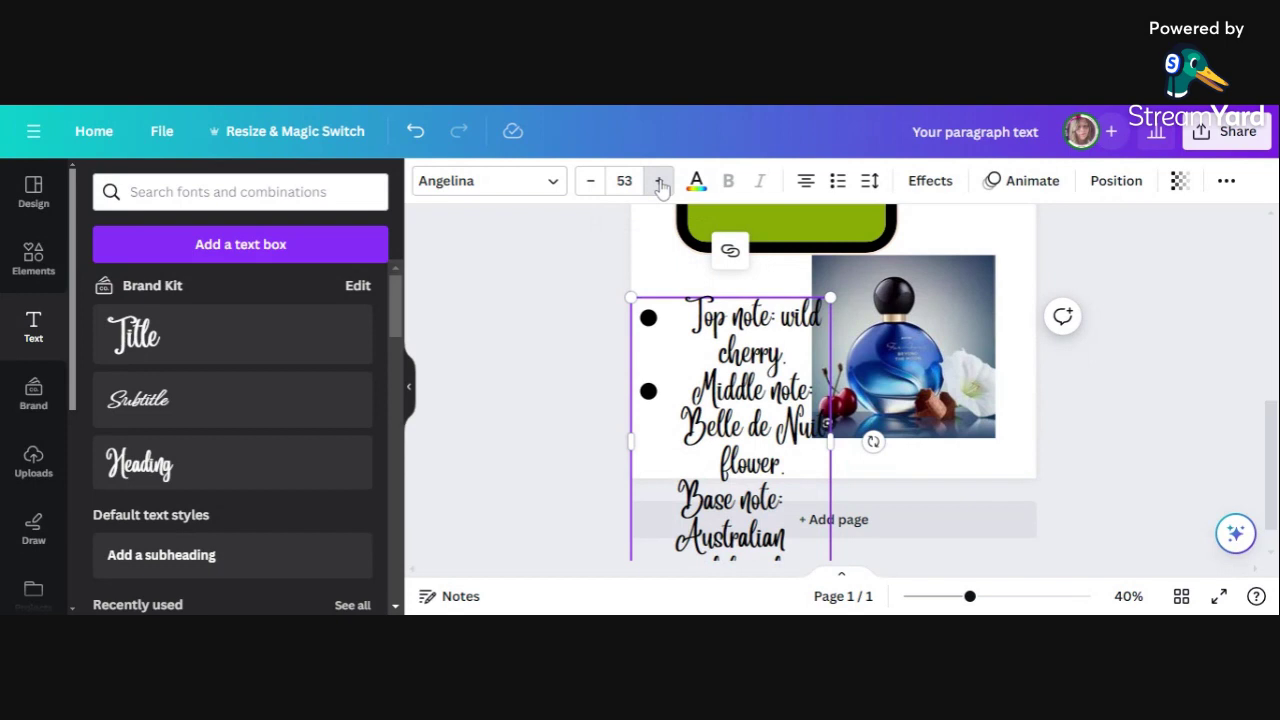
left_click(659, 181)
left_click(659, 181)
left_click(591, 182)
left_click(591, 182)
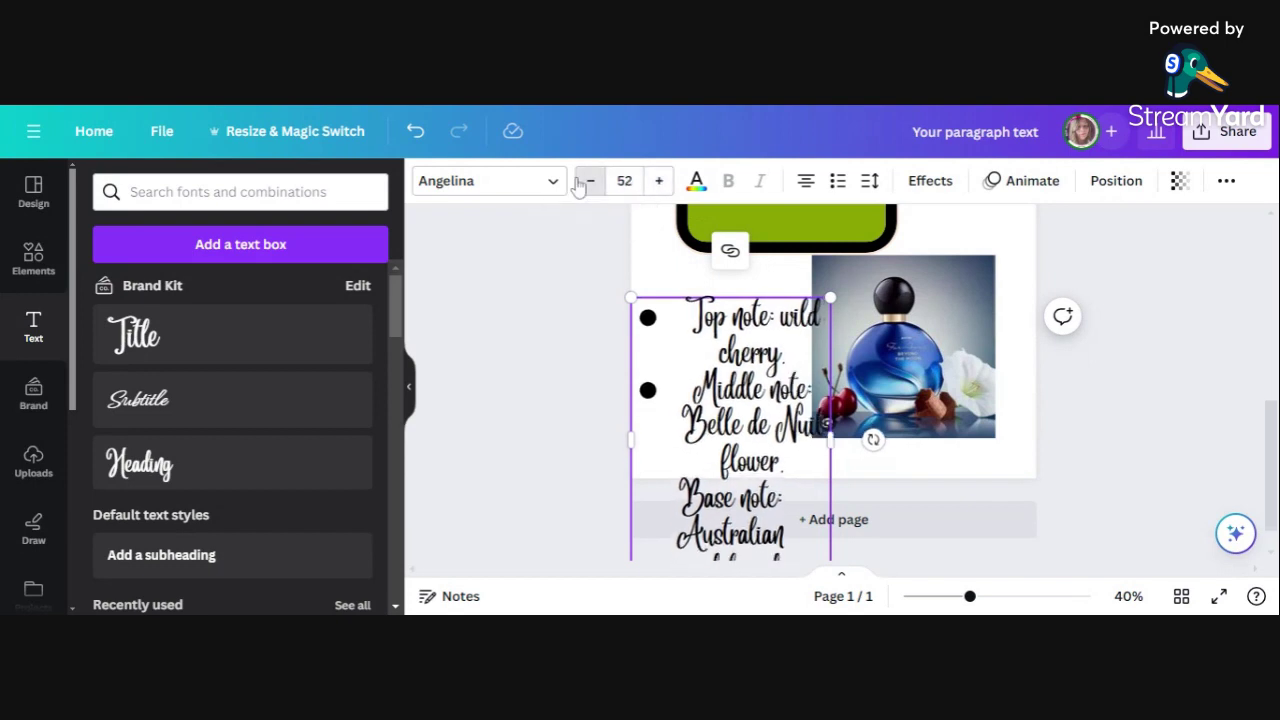
left_click(591, 182)
left_click(591, 182)
left_click(591, 182)
left_click(589, 182)
left_click(589, 182)
left_click(589, 182)
left_click(580, 184)
left_click(580, 184)
left_click(580, 184)
left_click(580, 184)
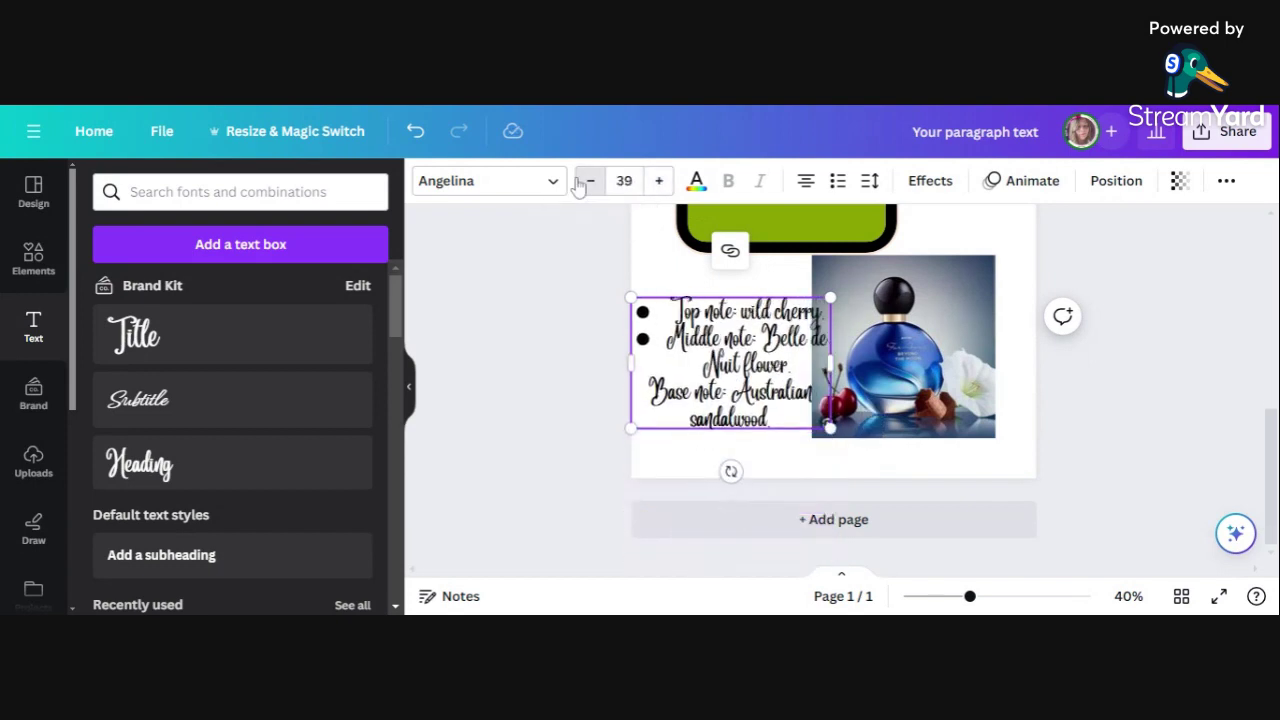
left_click(580, 184)
left_click(580, 184)
left_click(580, 184)
left_click(580, 184)
left_click(580, 184)
left_click(580, 184)
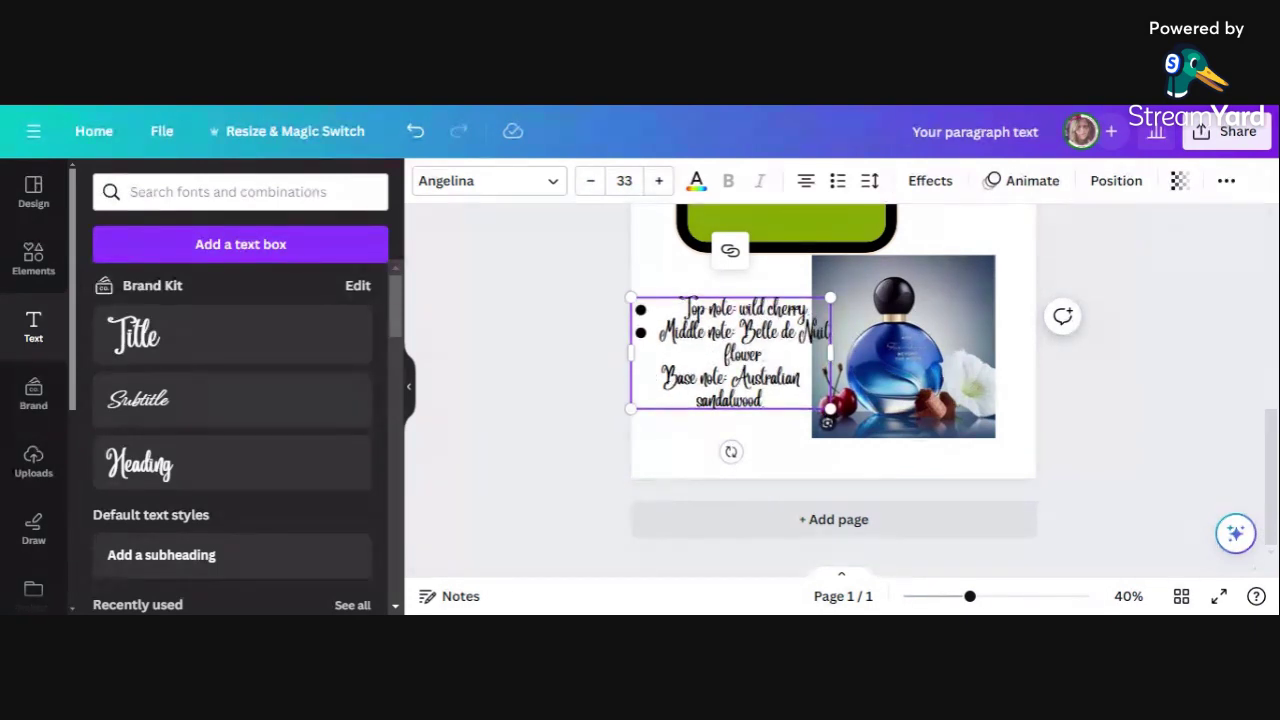
Reselect the notes text box and select all of its text
key("ctrl+a")
left_click(578, 305)
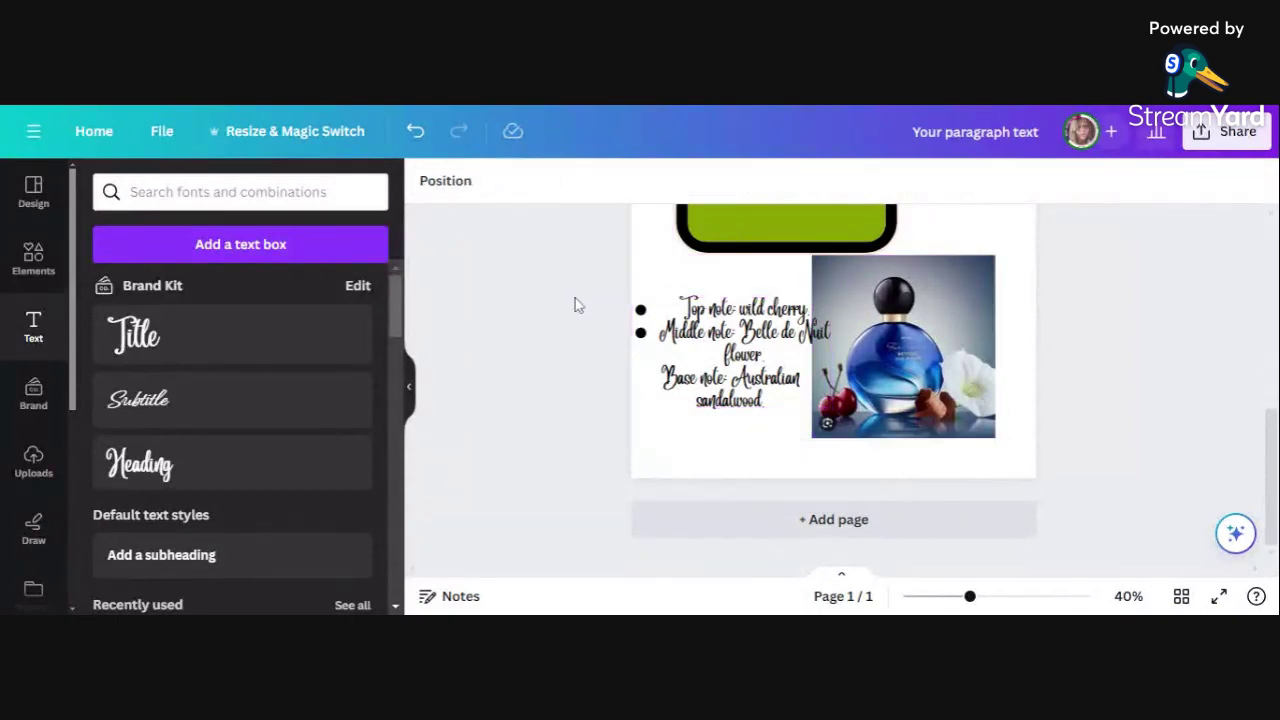
left_click(786, 361)
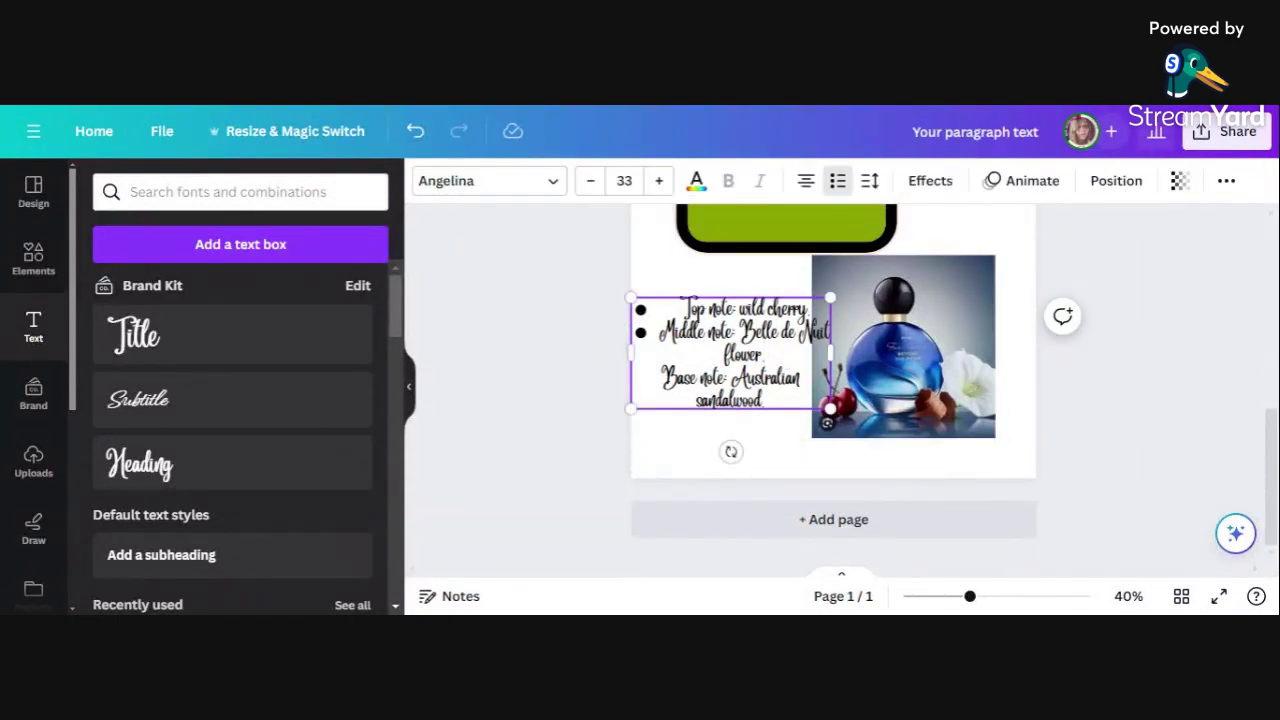
left_click(764, 354)
key("ctrl+a")
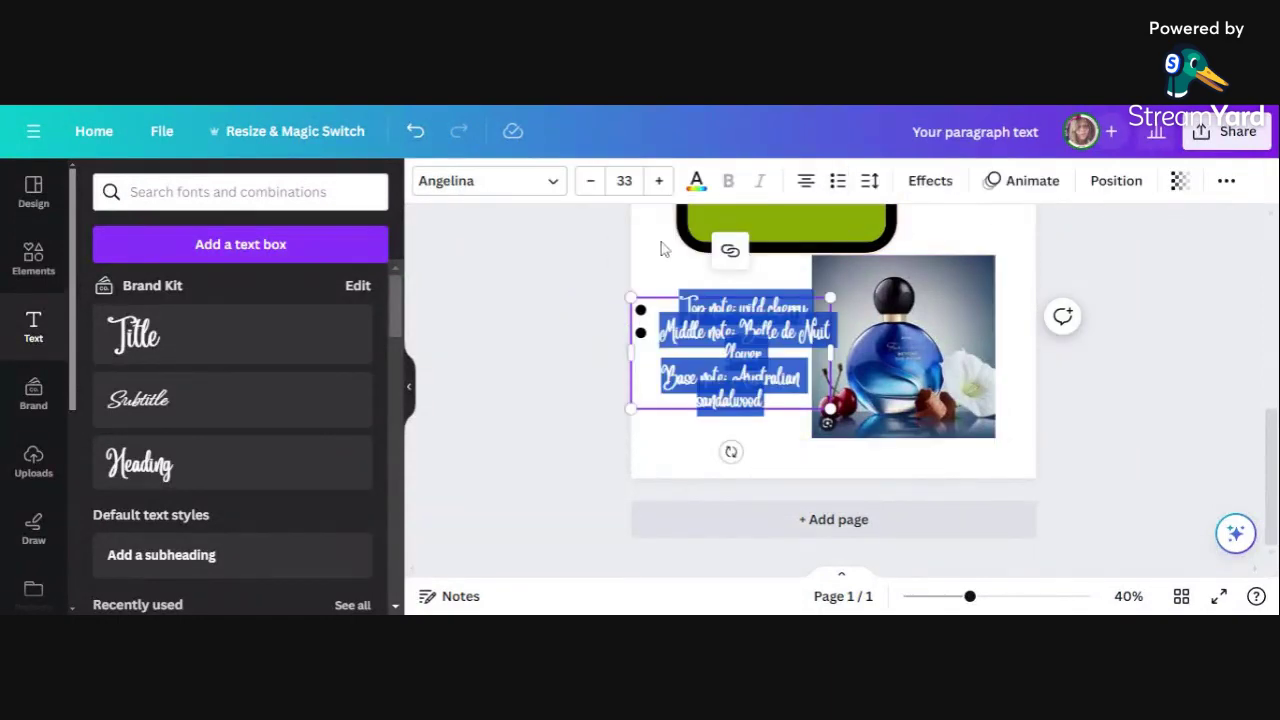
Change the perfume notes font to Lato
left_click(490, 188)
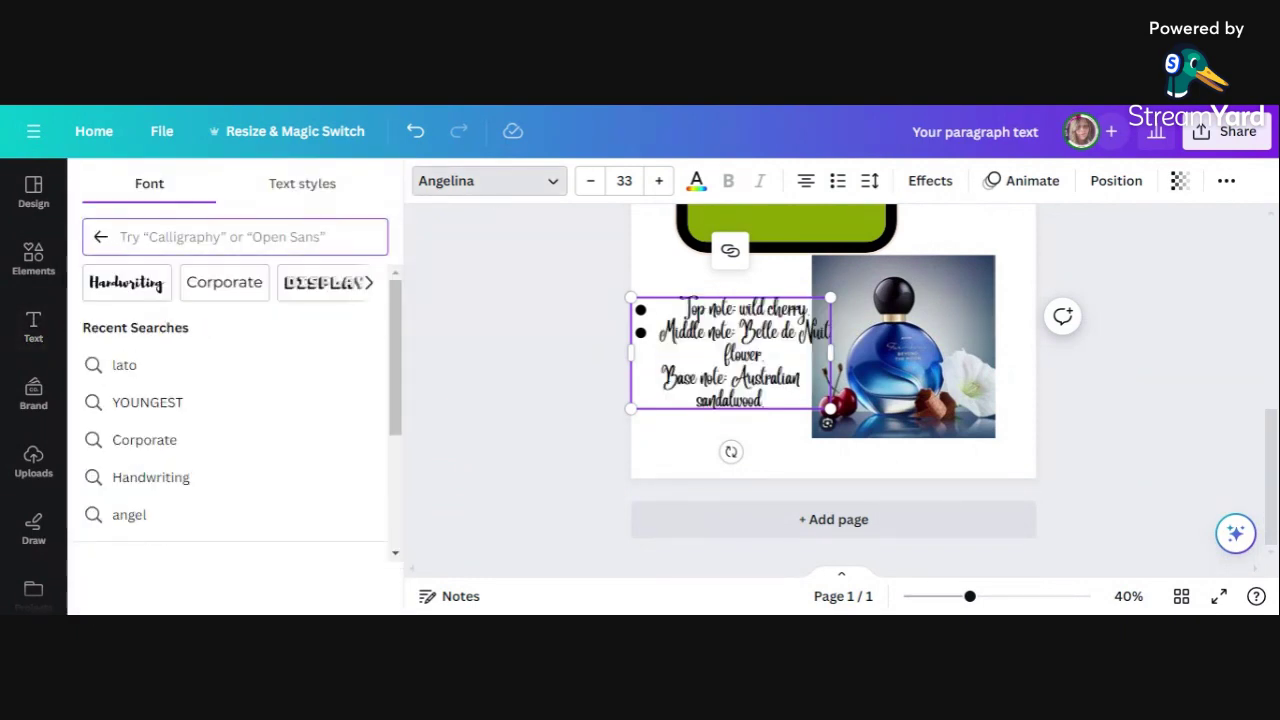
type("lato")
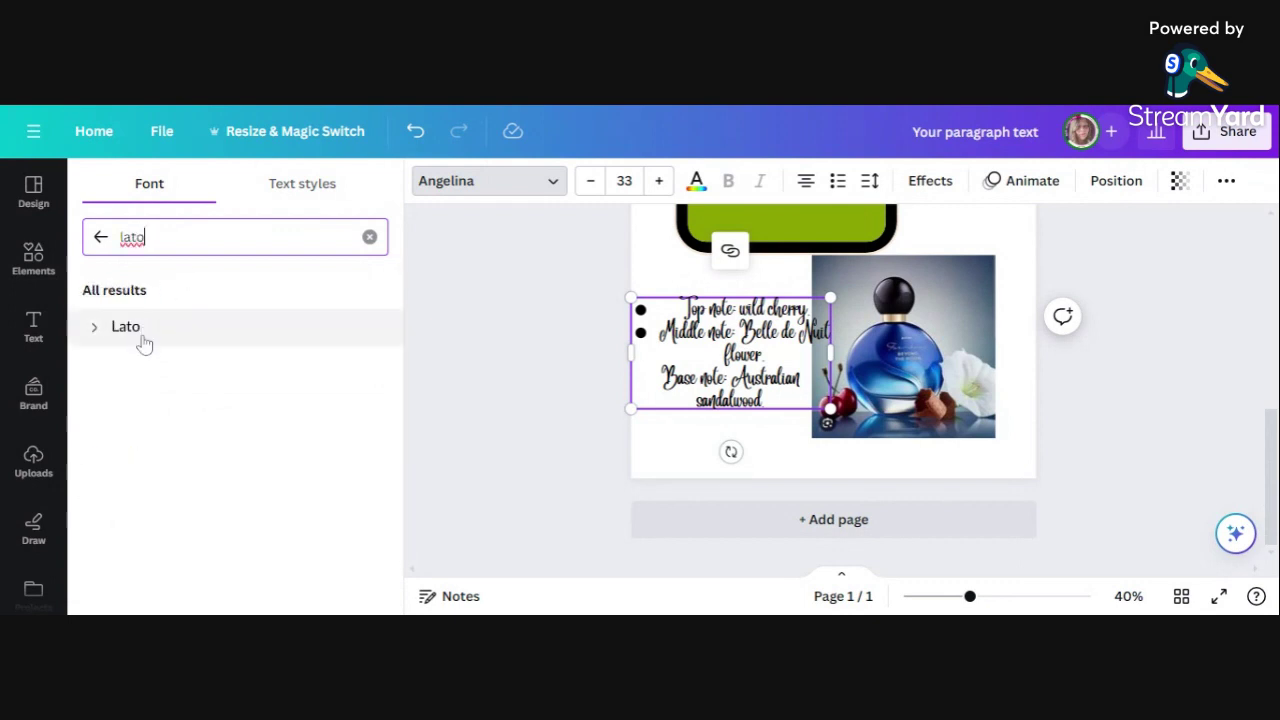
left_click(139, 334)
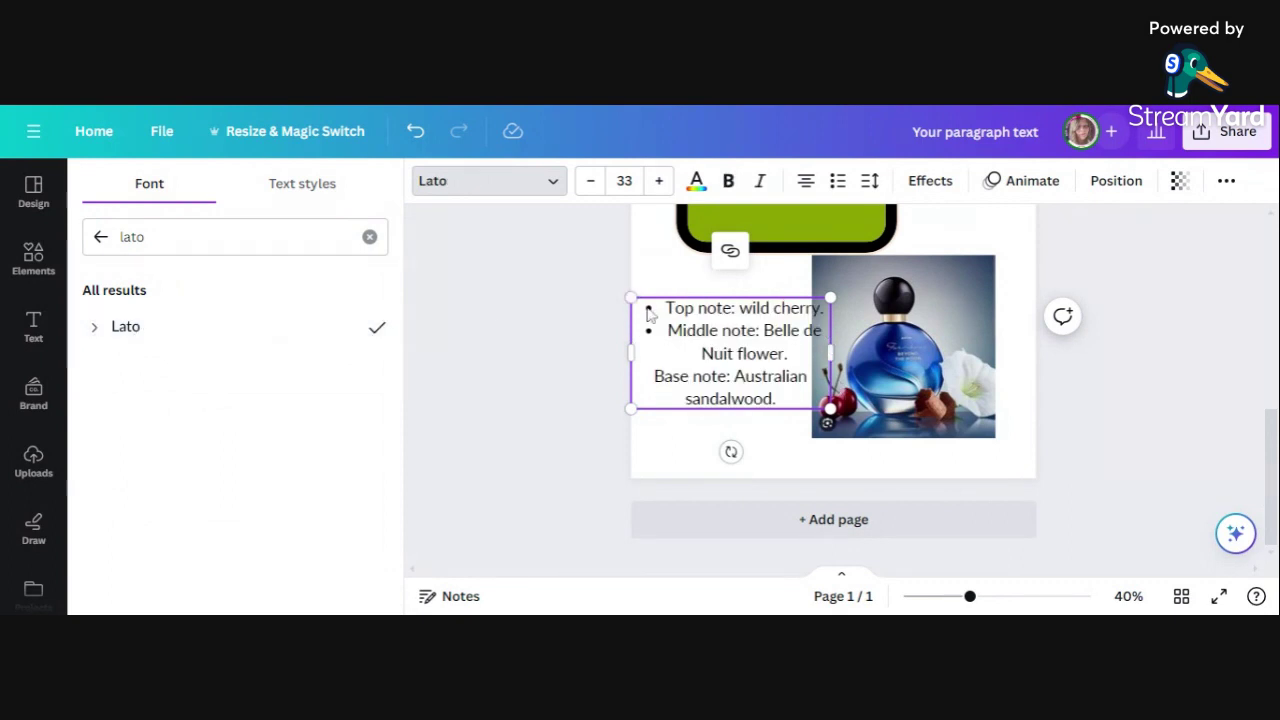
Remove the bullets from the Top note and Middle note lines
left_click_drag(665, 308, 824, 308)
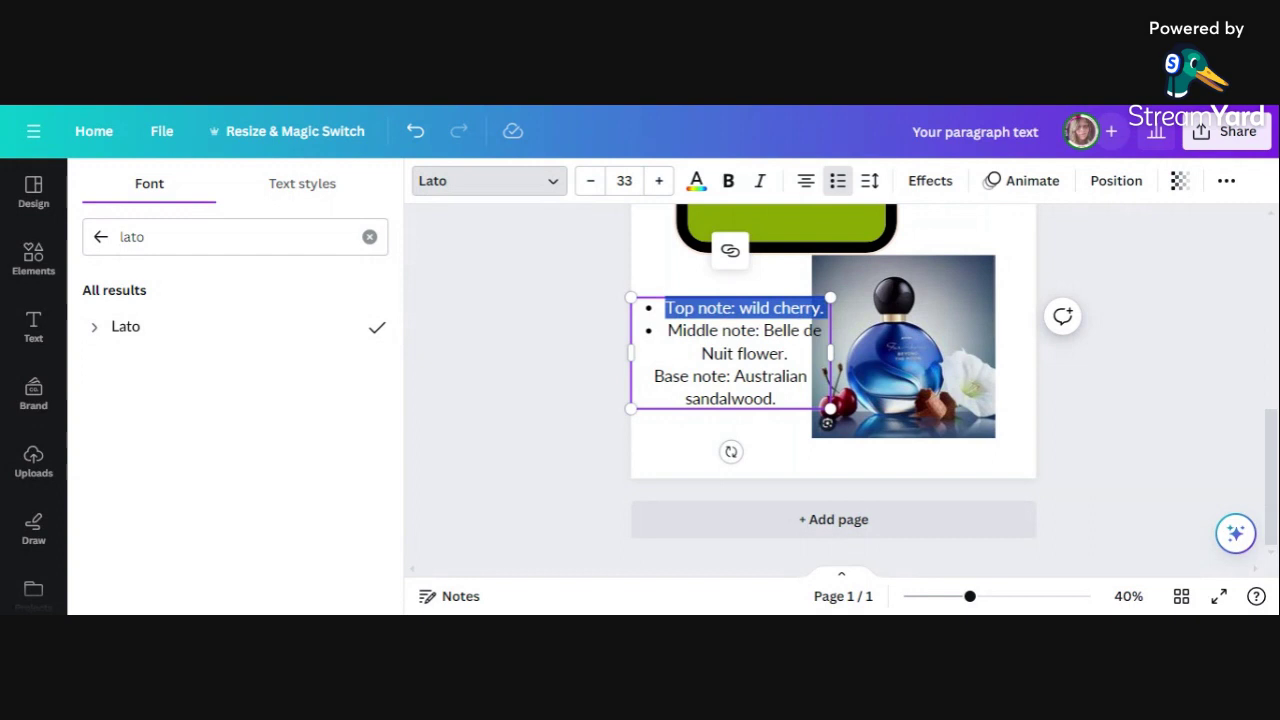
key("Escape")
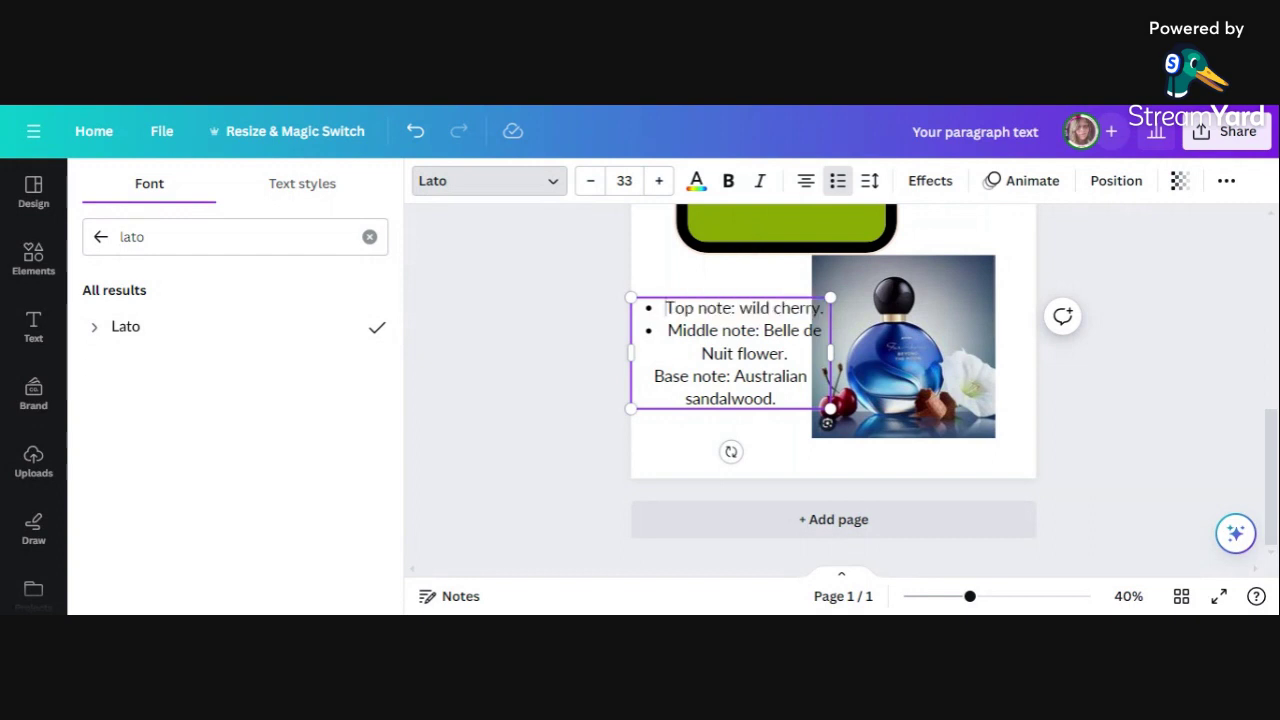
key("BackSpace")
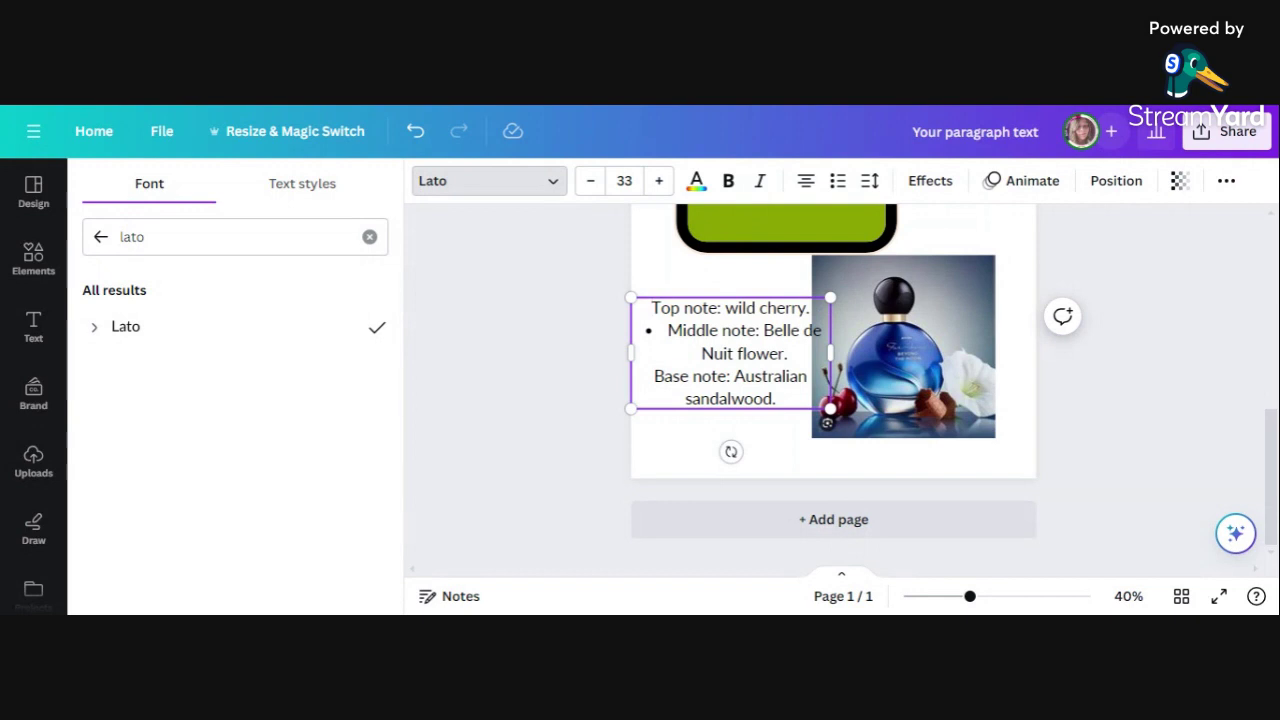
left_click(668, 330)
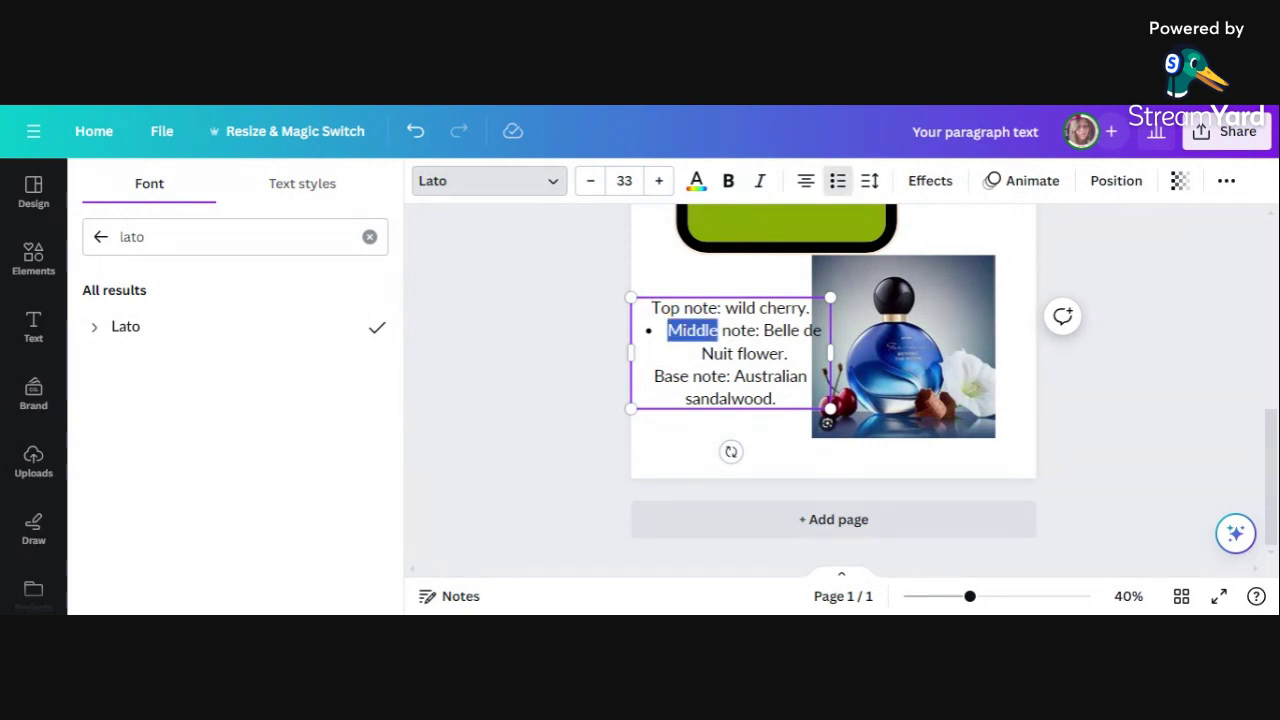
left_click(668, 330)
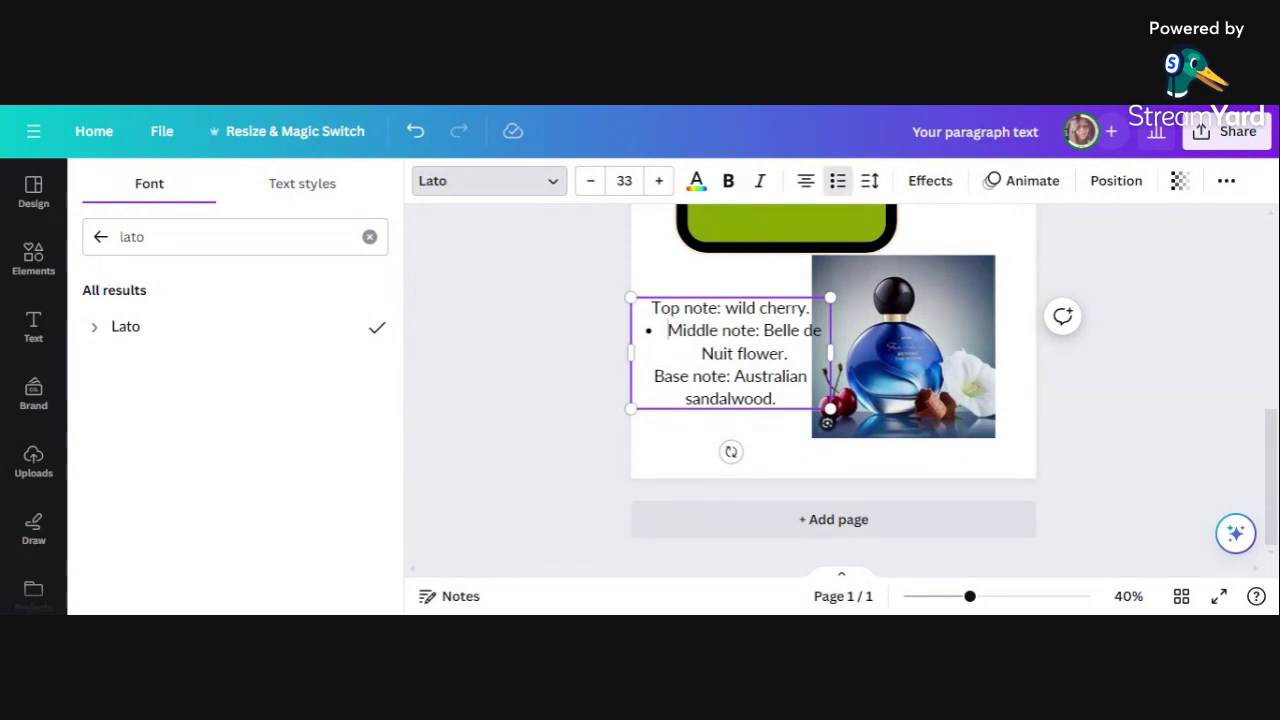
key("BackSpace")
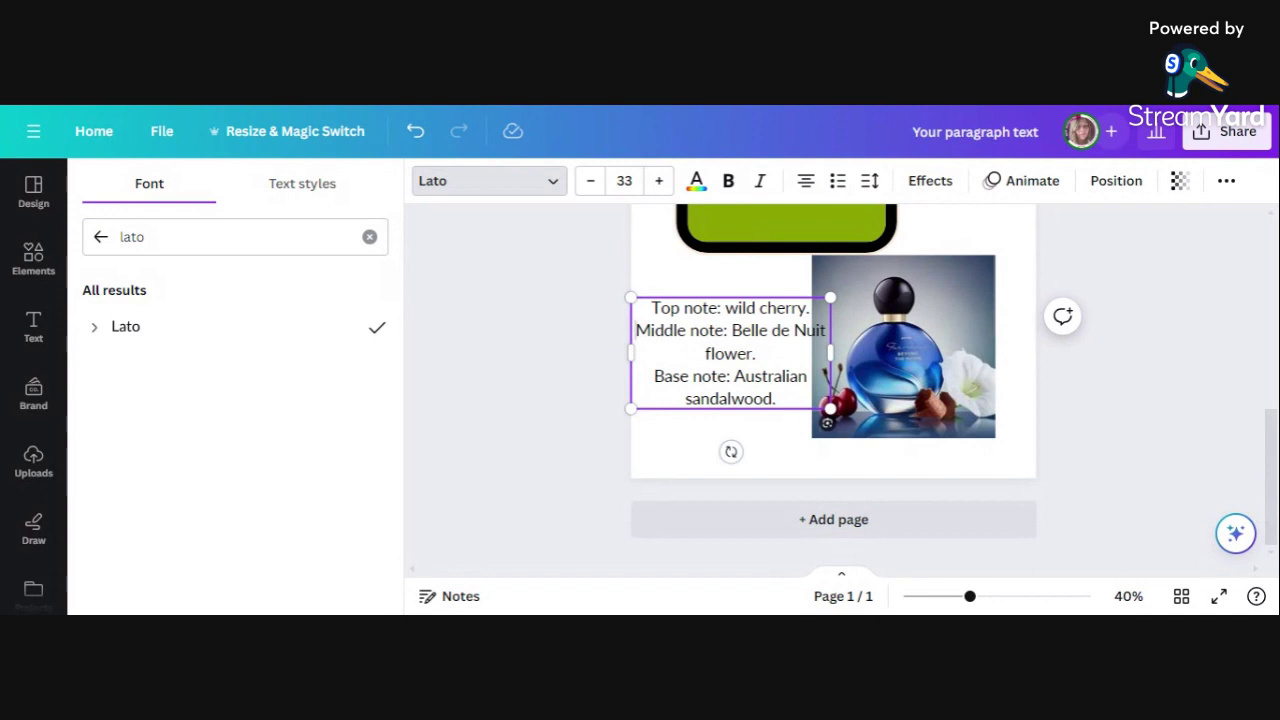
Keep the Base note on its own line, then narrow the notes box and move it toward the photo
double_click(672, 376)
left_click(654, 376)
key("BackSpace")
key("Return")
left_click_drag(834, 354, 741, 340)
left_click(550, 312)
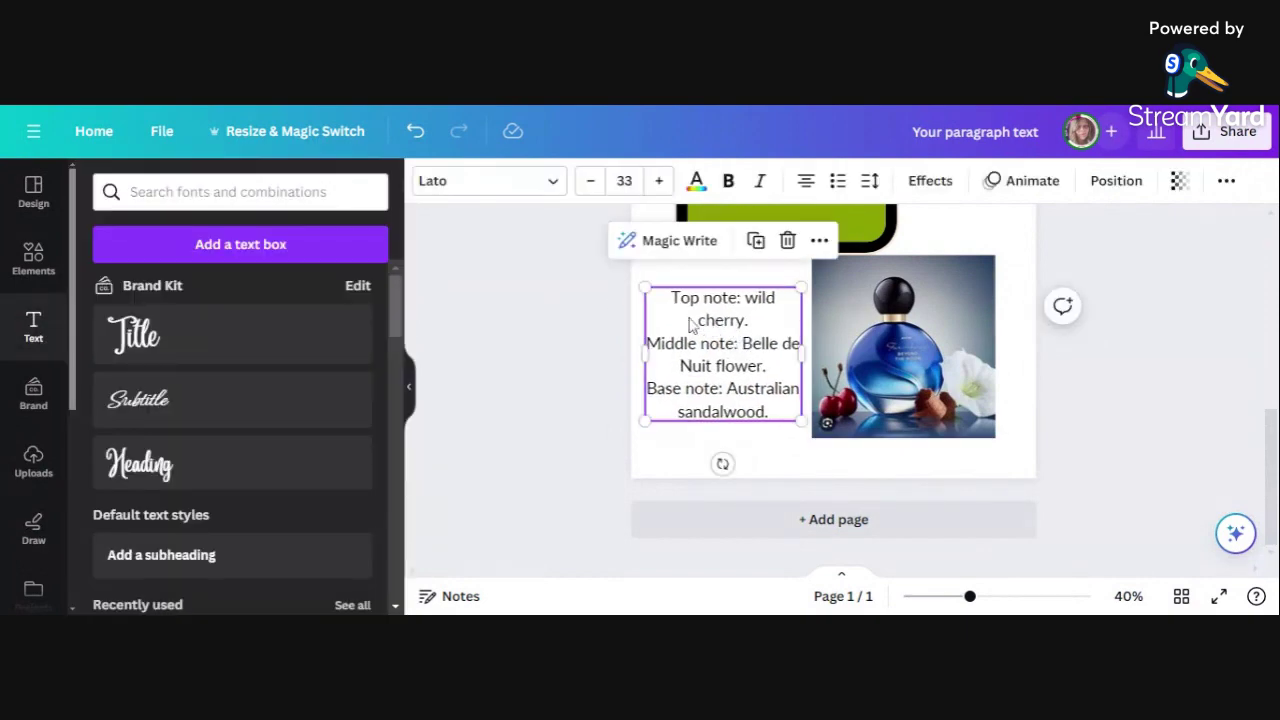
Delete the 'Top note:', 'Middle note:' and 'Base note:' labels from the three lines
double_click(728, 320)
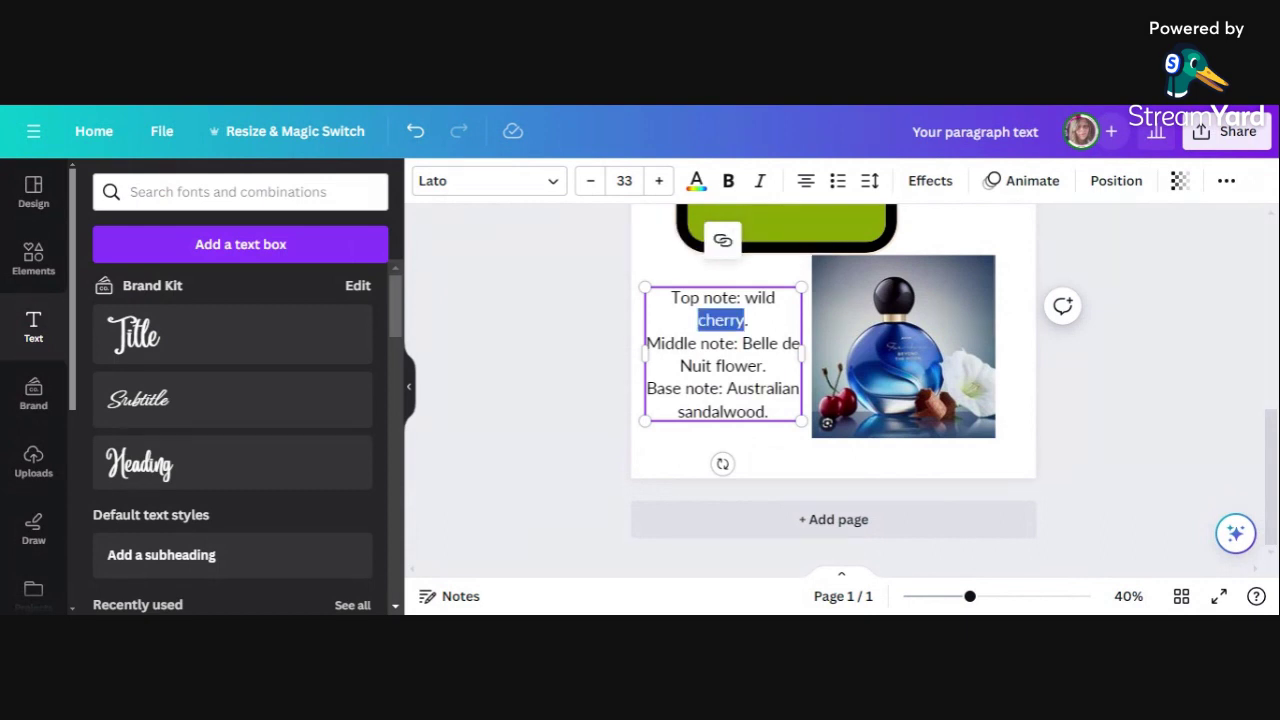
key("Escape")
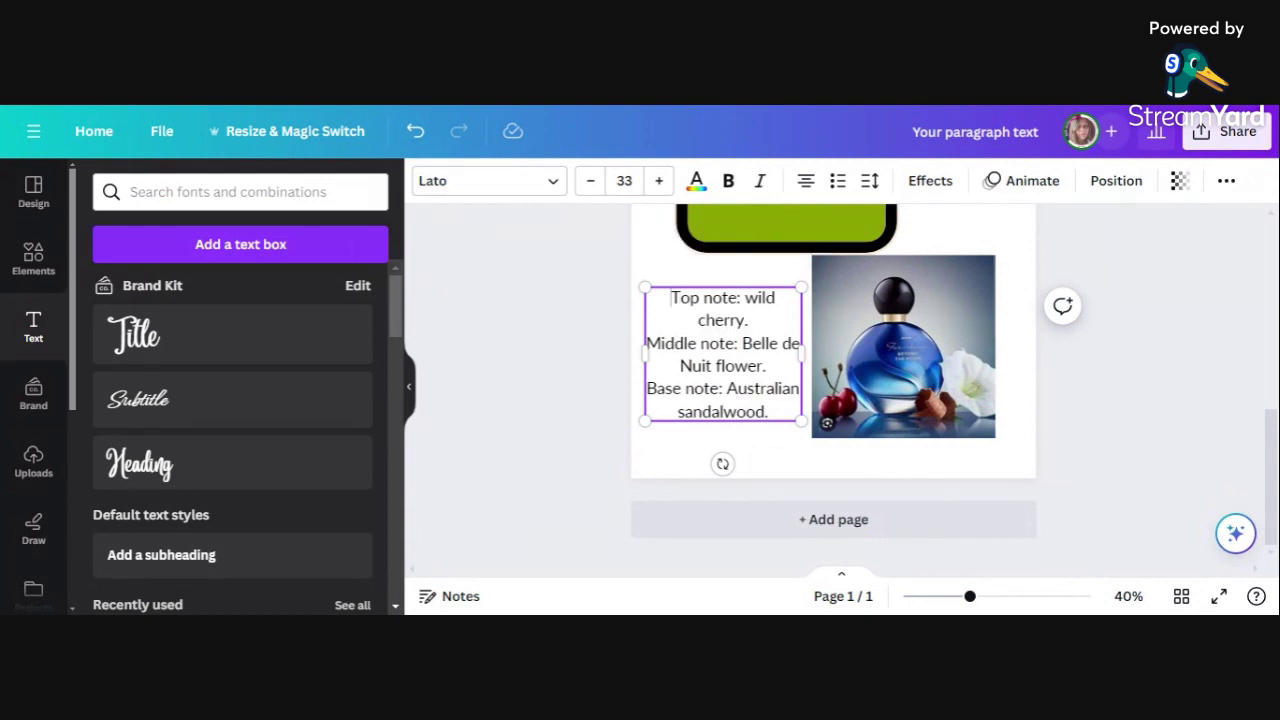
double_click(686, 297)
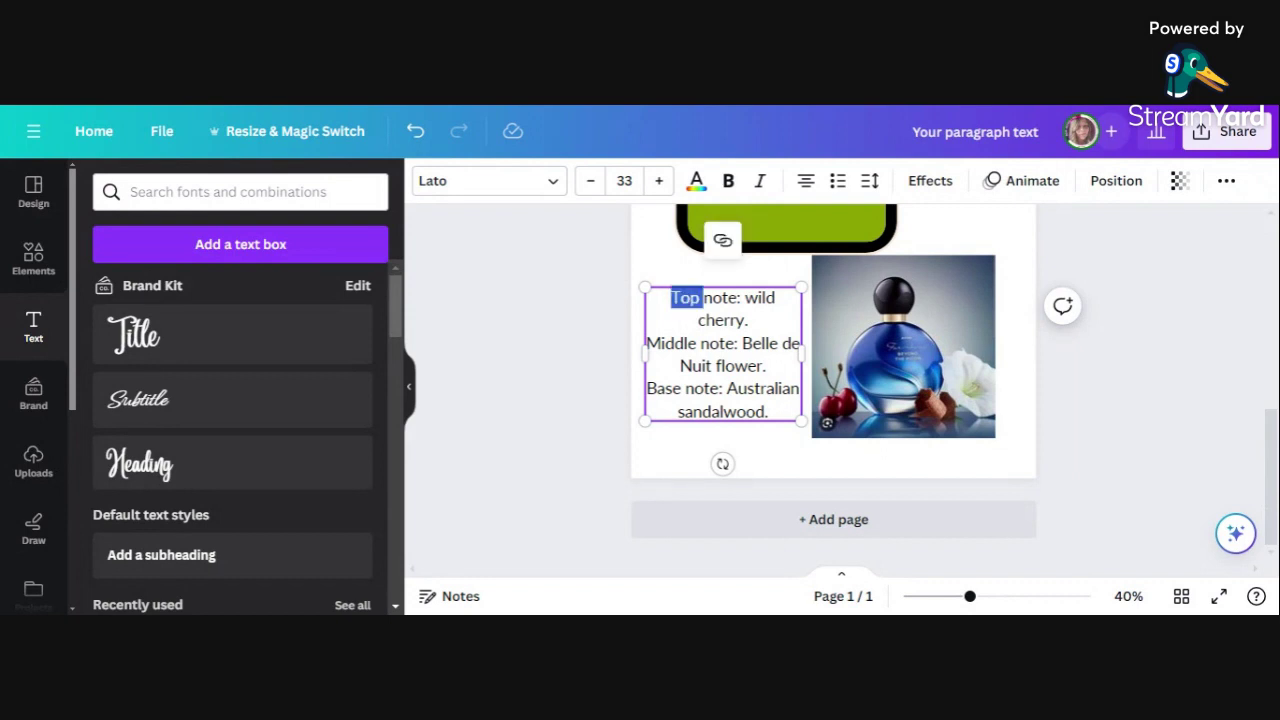
key("Delete")
key("Delete")
key("Delete")
key("Delete")
key("Delete")
key("Delete")
key("Delete")
key("Delete")
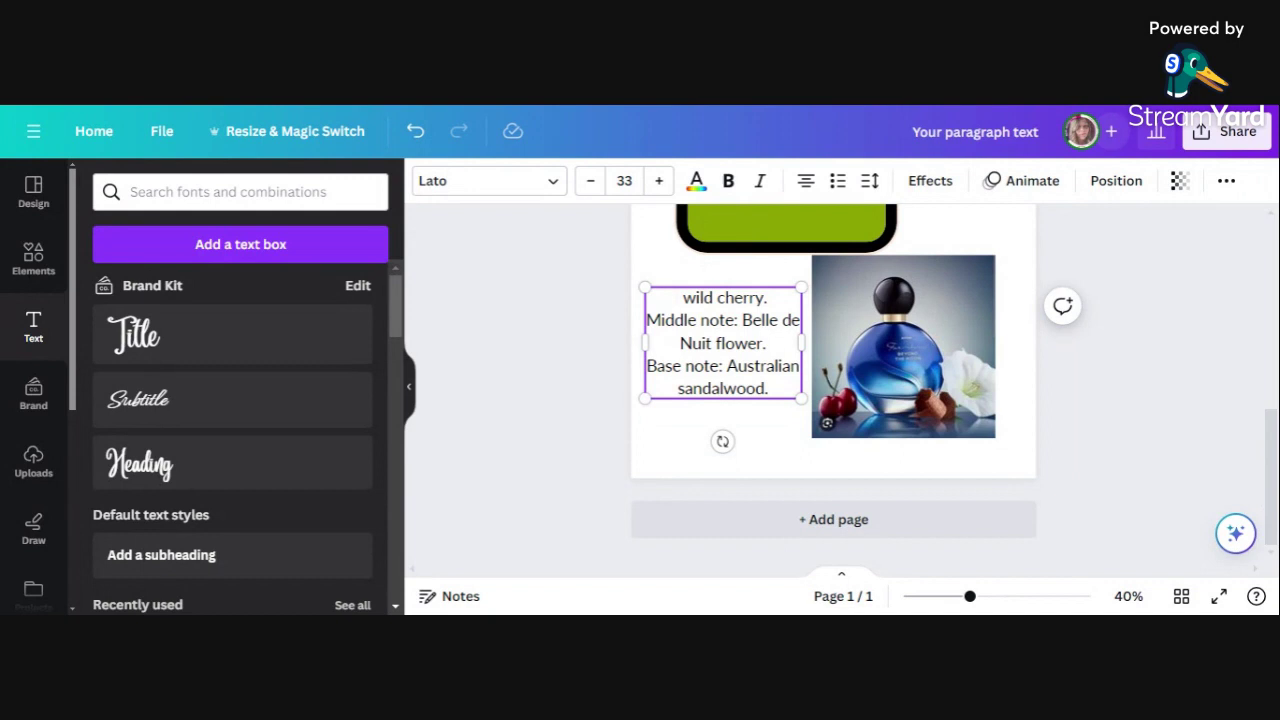
key("Delete")
key("Delete")
key("Delete")
key("Delete")
key("Delete")
key("Delete")
key("Delete")
key("Delete")
key("Delete")
key("Delete")
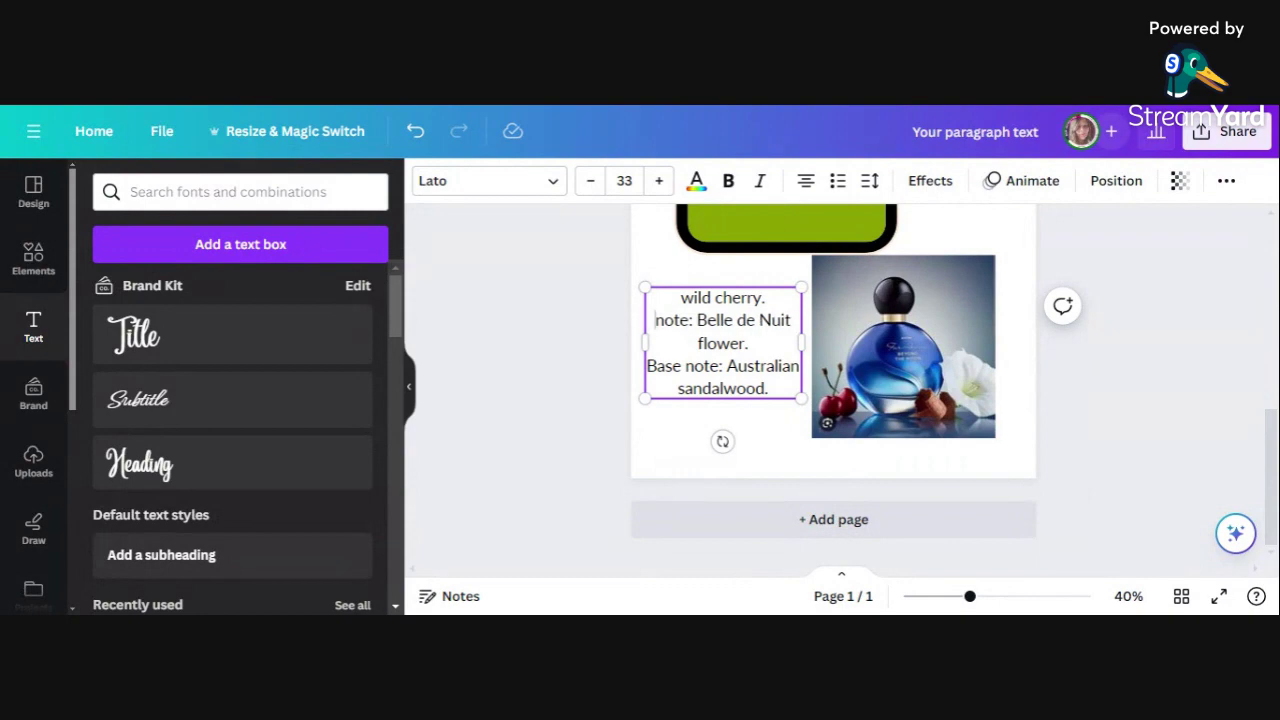
key("Delete")
key("Delete")
key("Delete")
key("Delete")
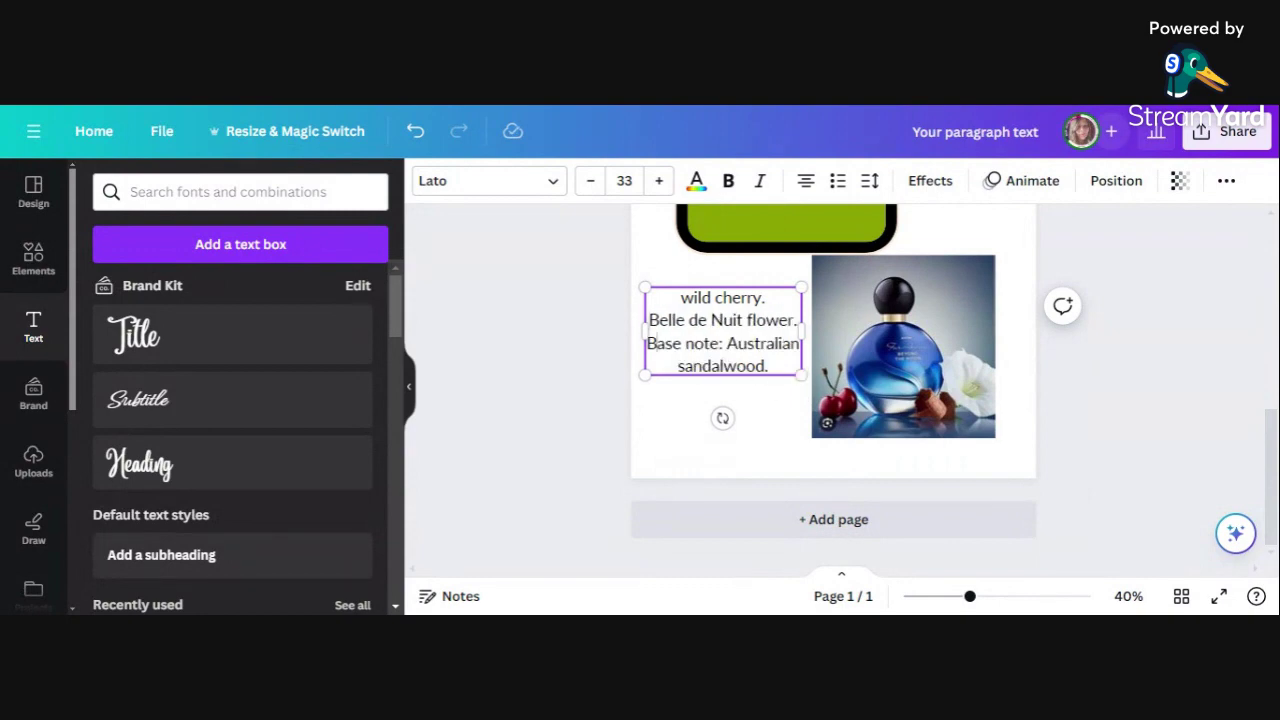
key("Delete")
key("Delete")
key("Delete")
key("Delete")
key("Delete")
key("Delete")
key("Delete")
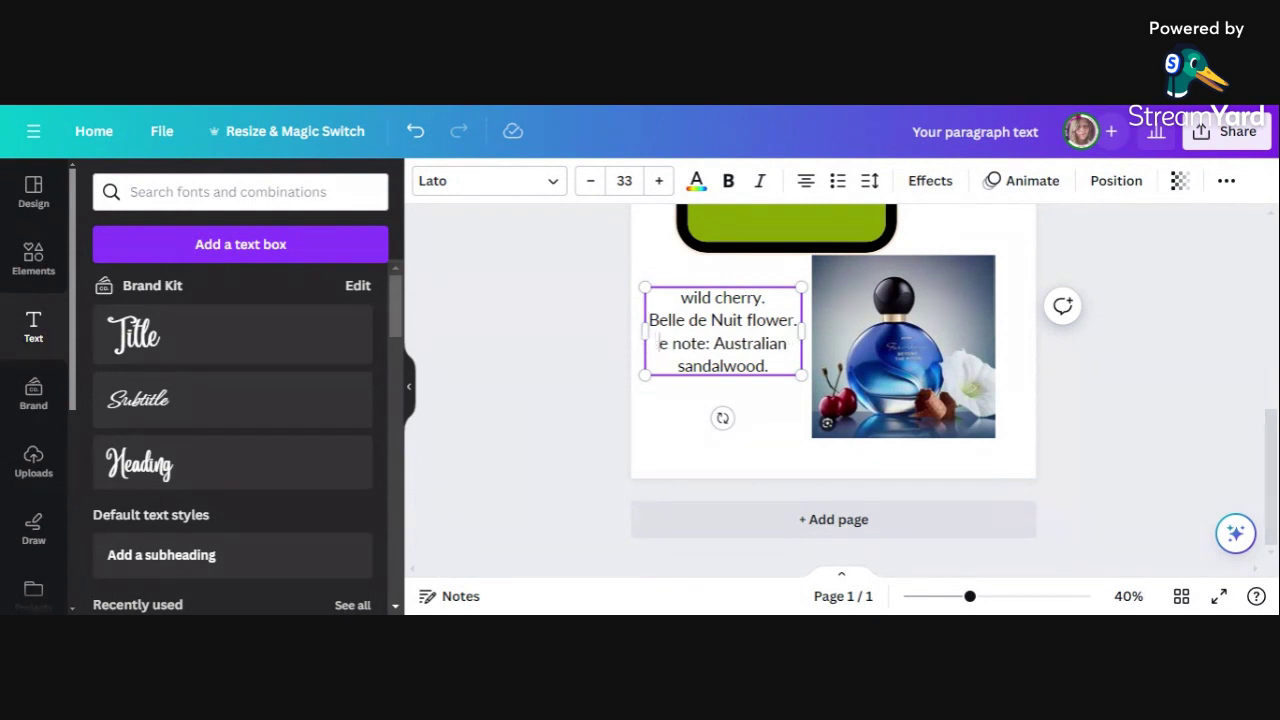
key("Delete")
key("Delete")
key("Delete")
key("Delete")
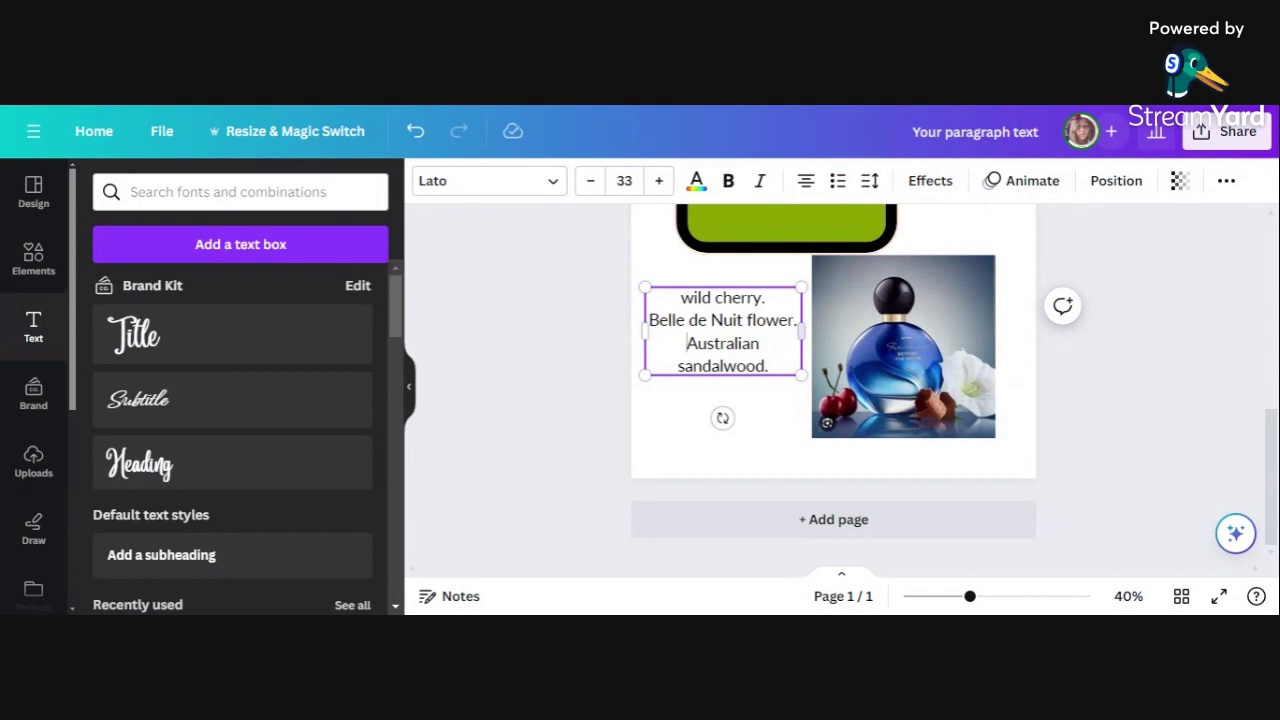
Widen the notes text box and set all its text to size 32
left_click_drag(809, 335, 814, 339)
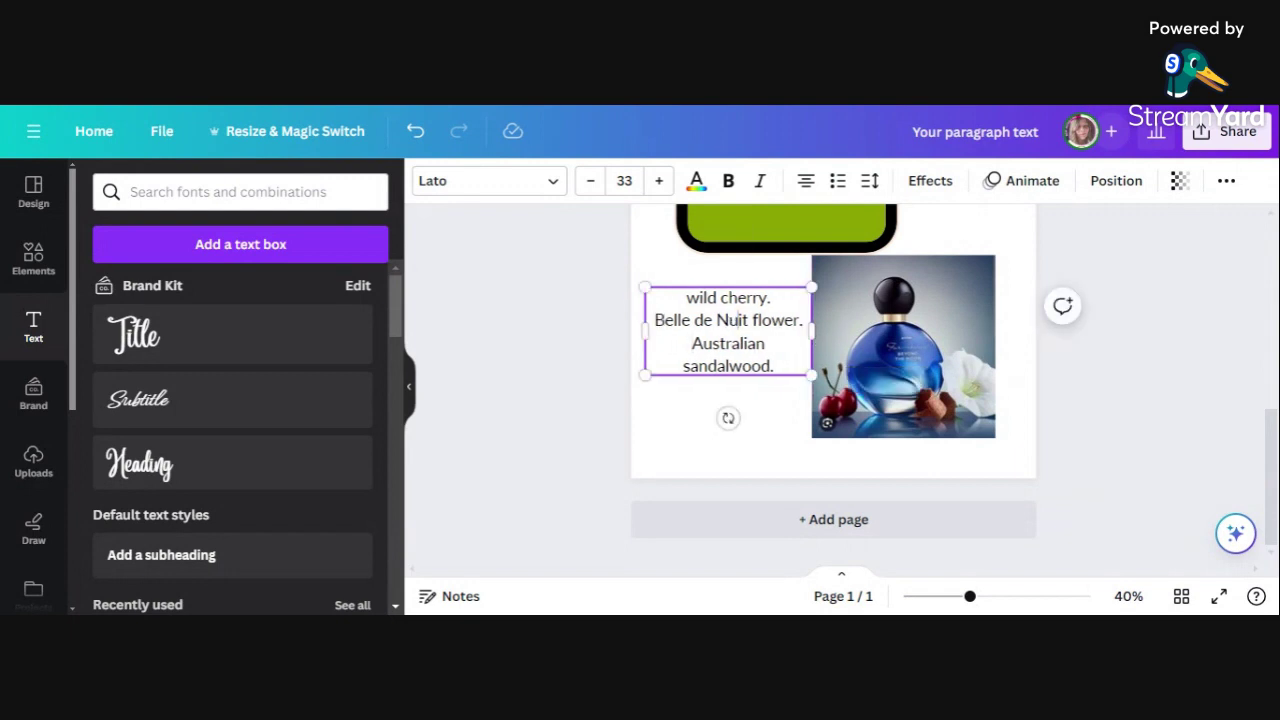
key("ctrl+a")
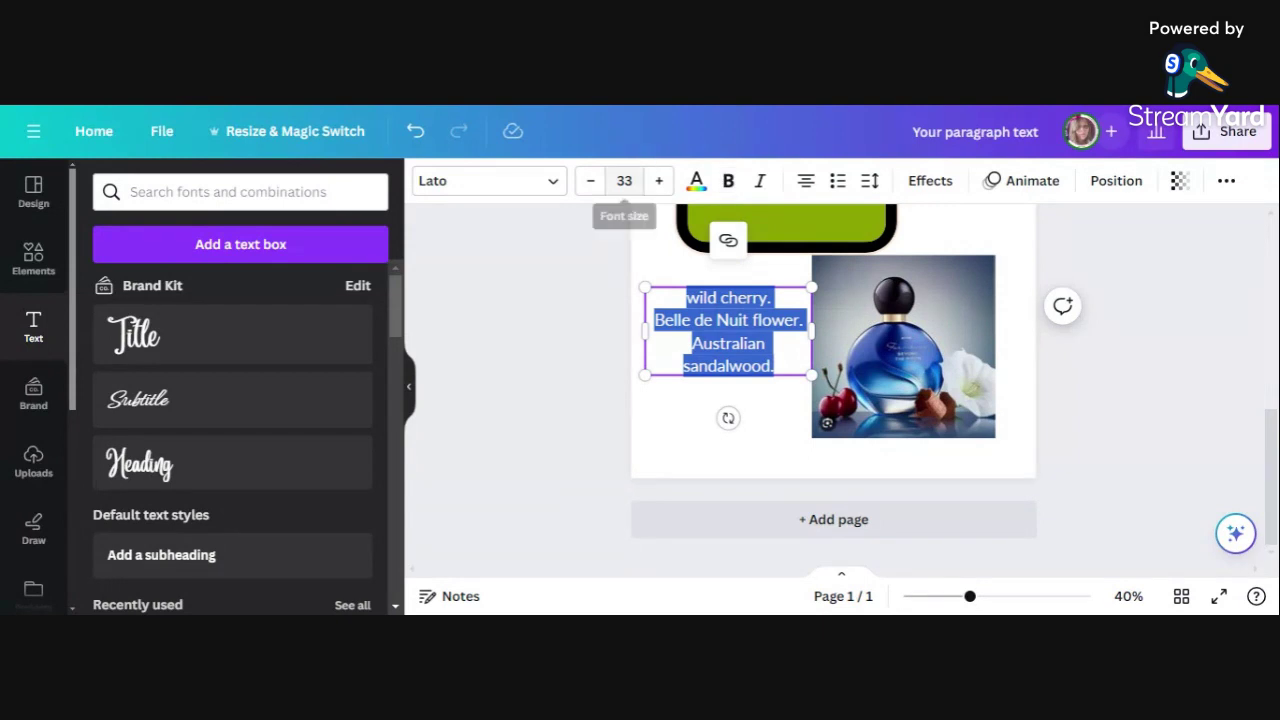
left_click(591, 181)
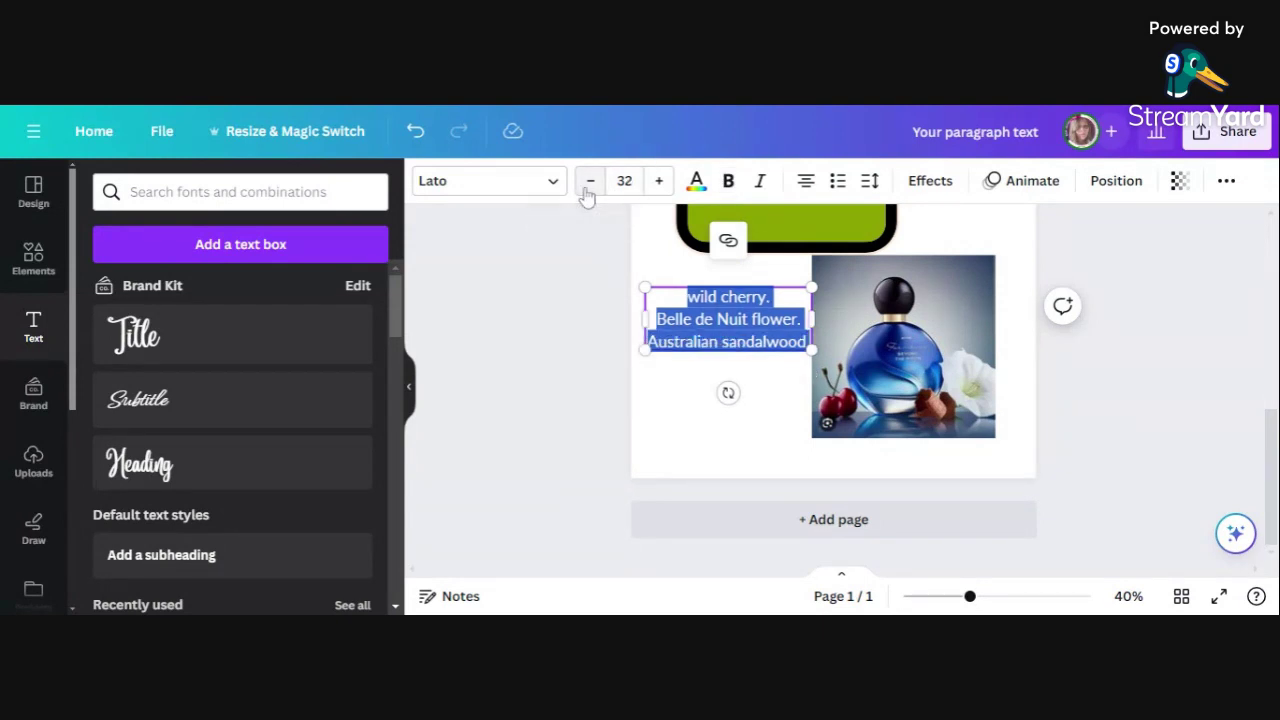
left_click(548, 376)
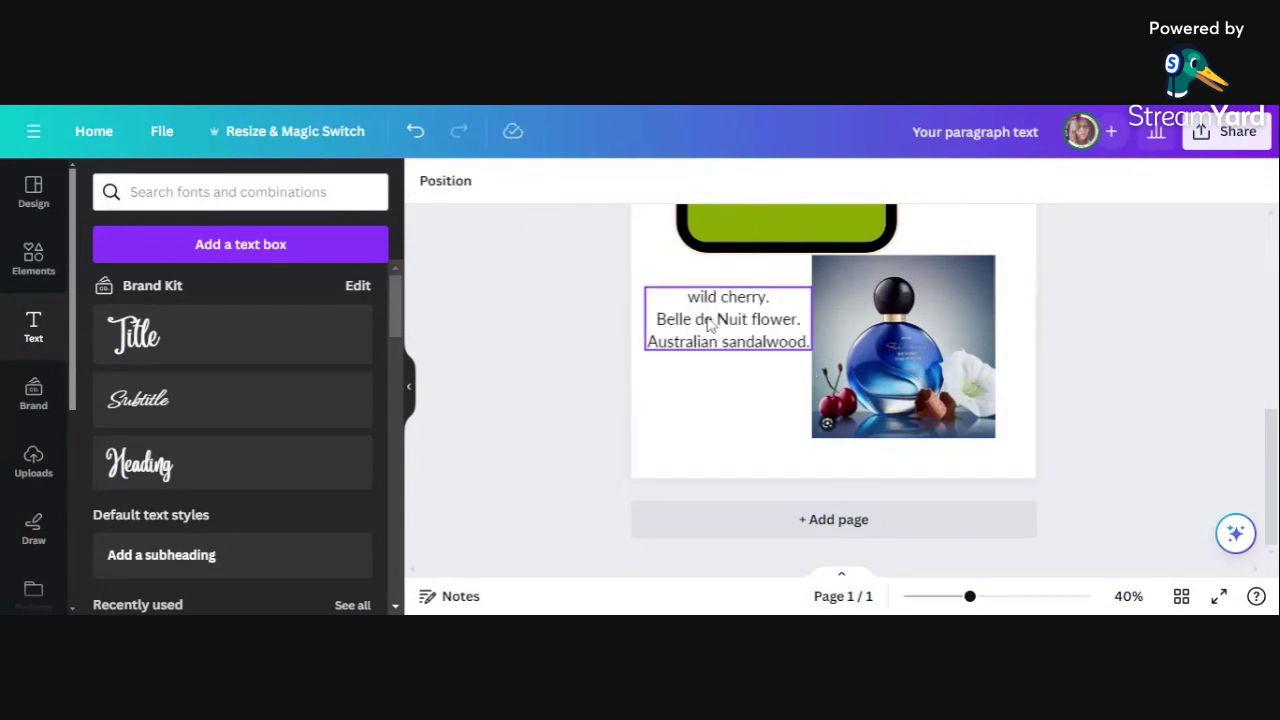
Lower the notes text and the perfume photo slightly so they line up side by side
left_click_drag(706, 318, 699, 342)
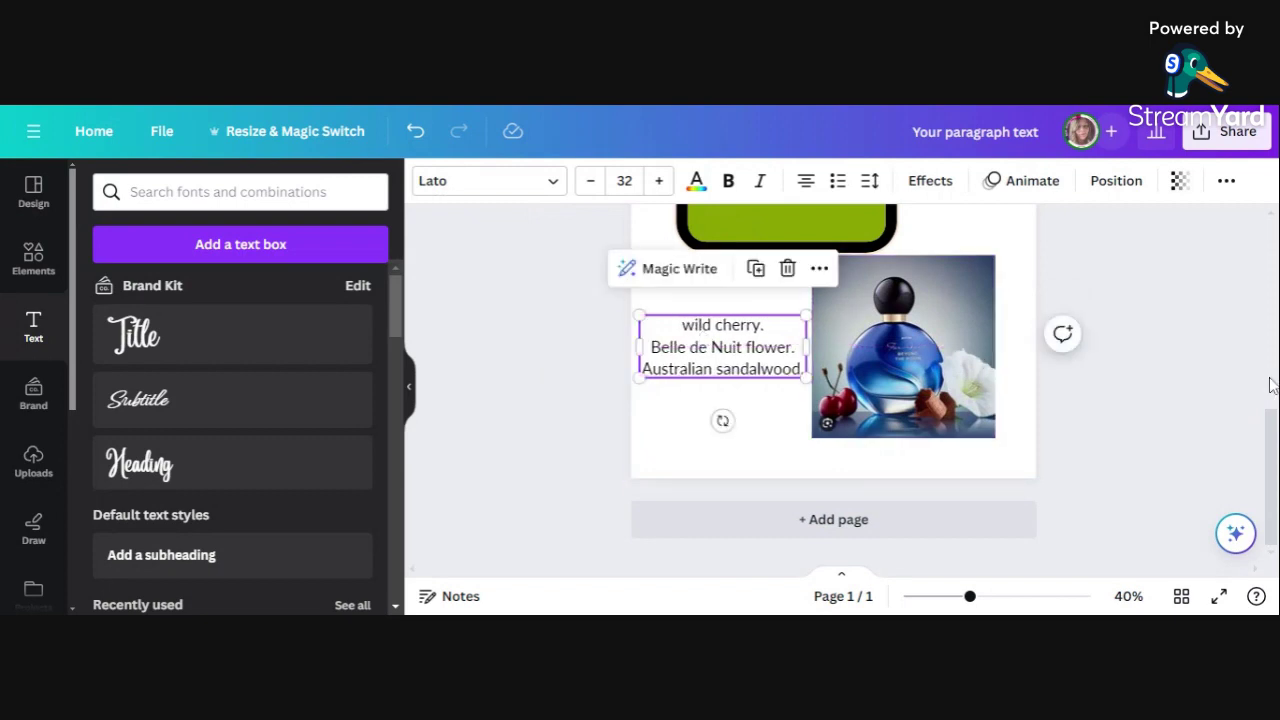
left_click_drag(1272, 440, 1272, 403)
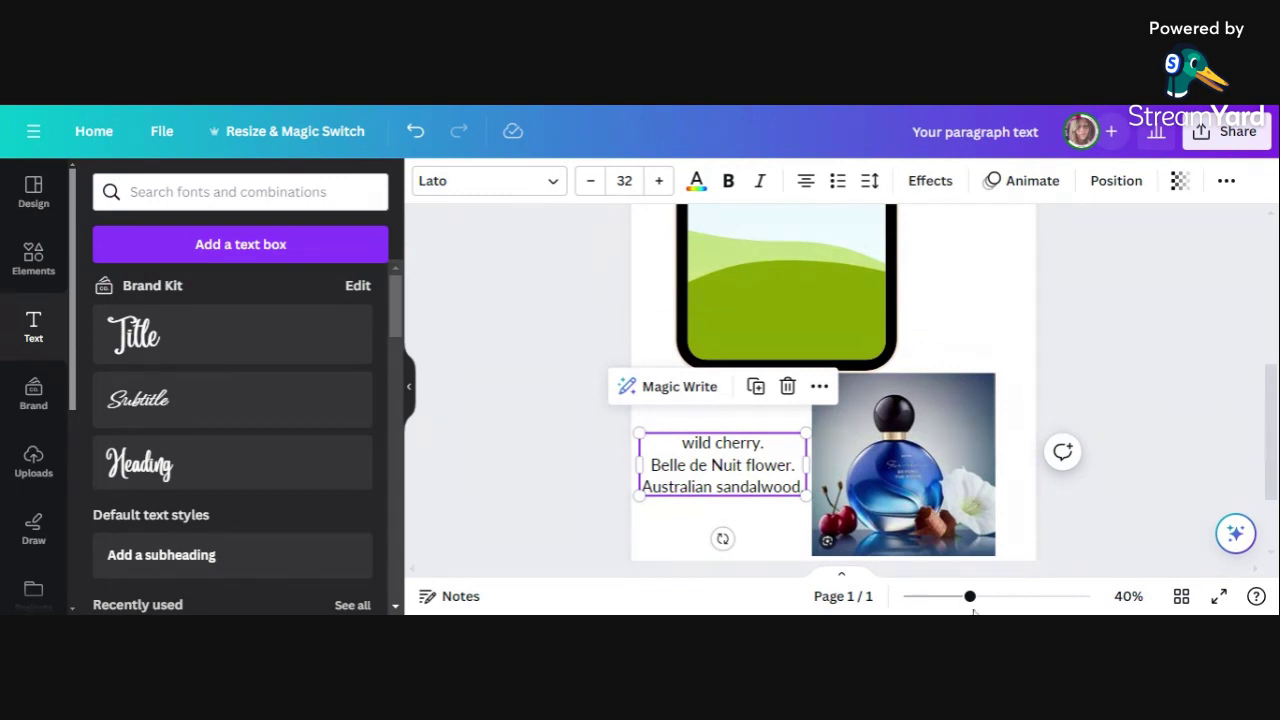
left_click_drag(969, 597, 932, 597)
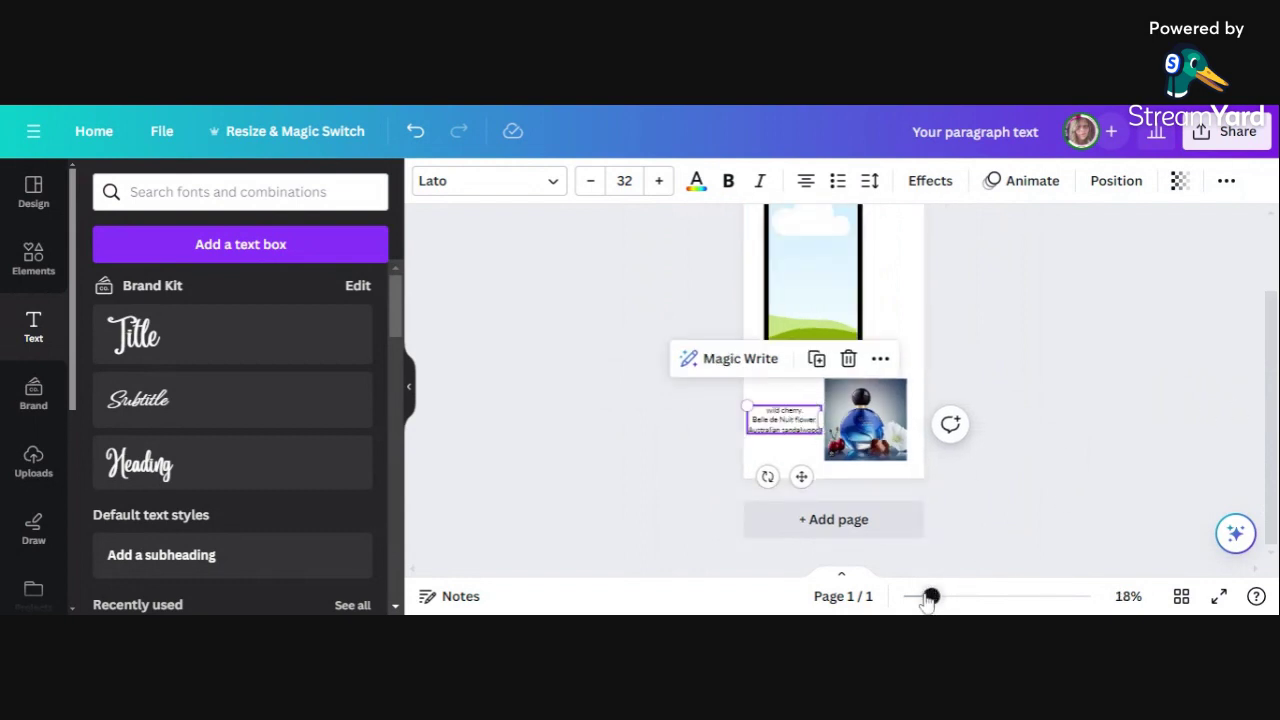
mouse_move(929, 597)
left_mouse_down()
mouse_move(915, 597)
mouse_move(930, 597)
left_mouse_up()
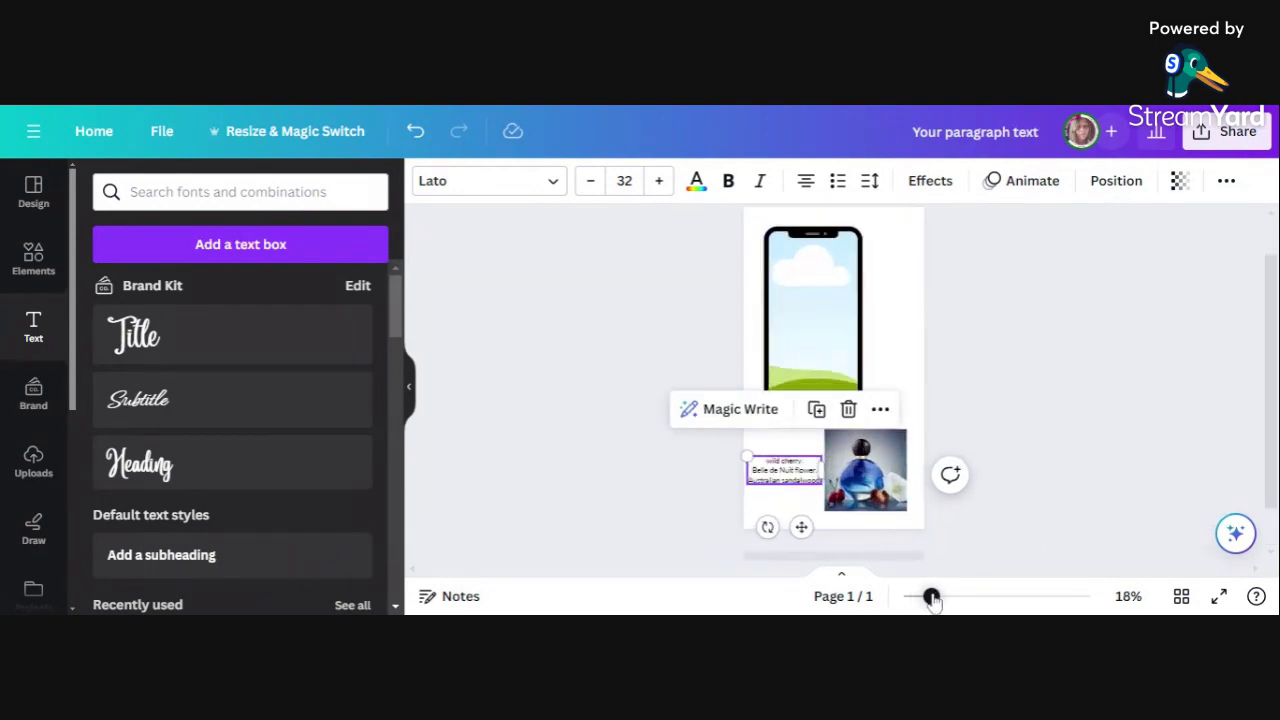
left_click(1082, 245)
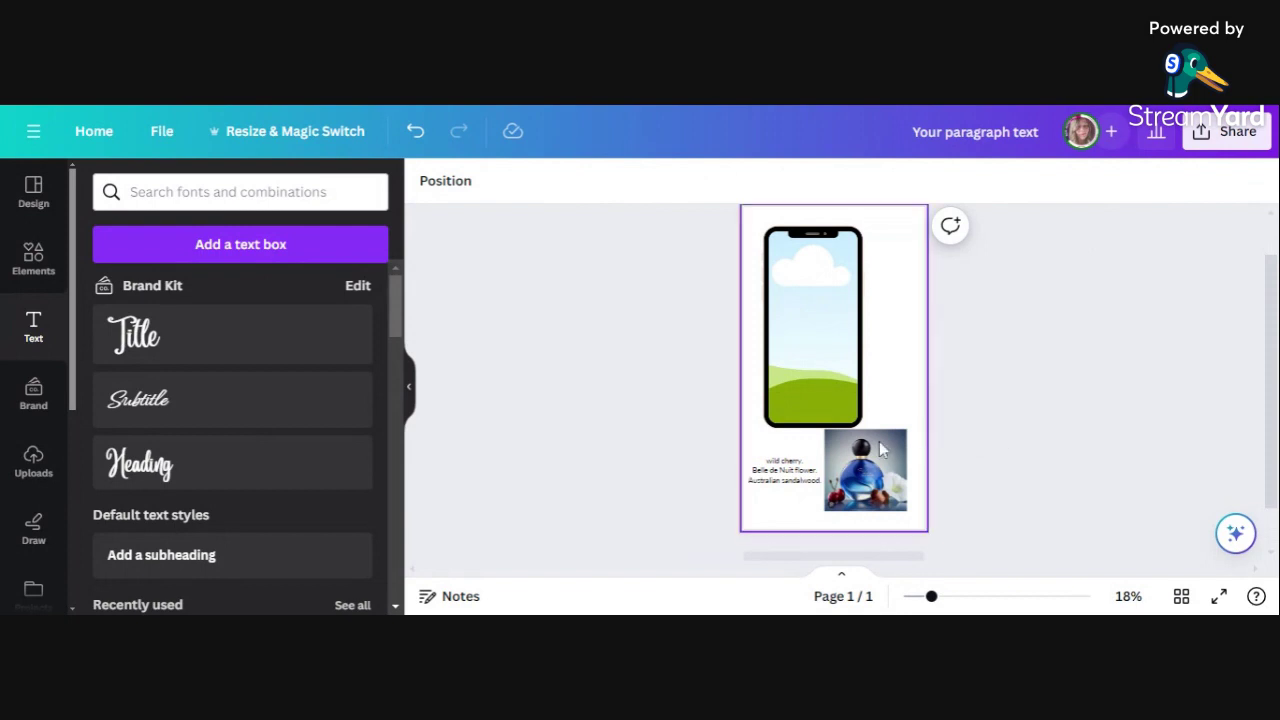
left_click_drag(880, 459, 880, 463)
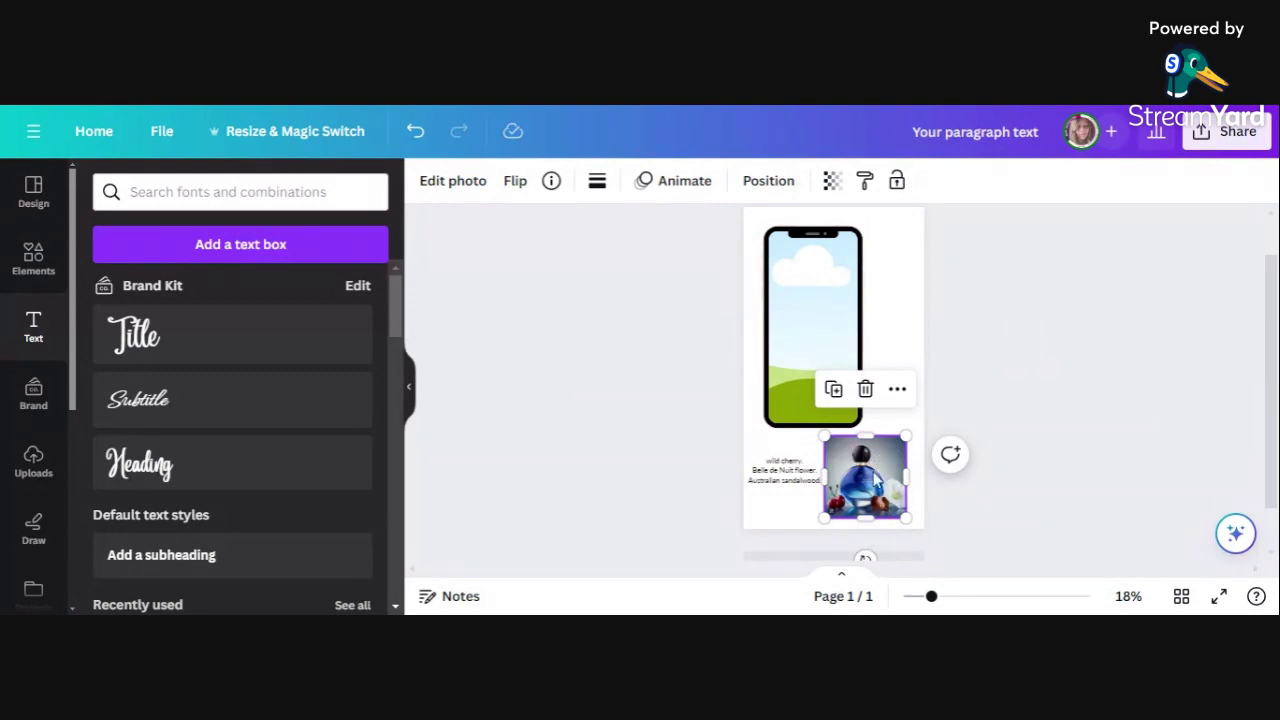
left_click(603, 364)
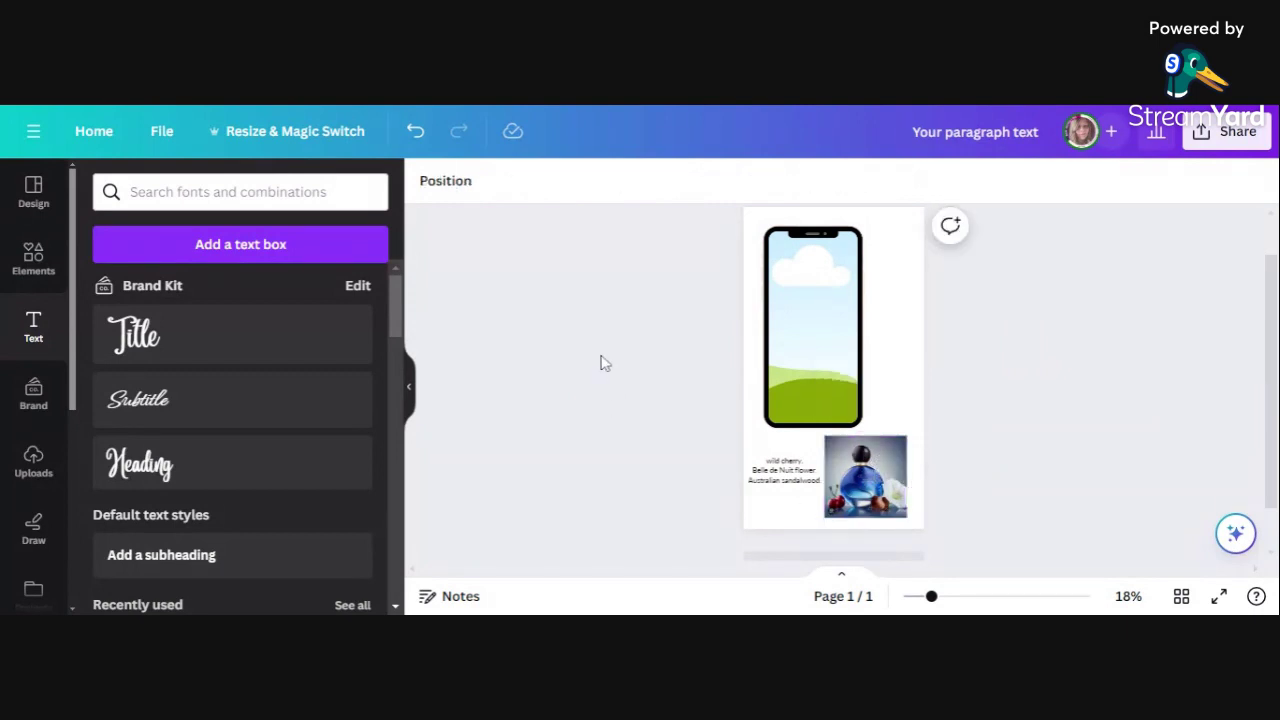
Search the Elements library for 'blue background'
left_click(34, 256)
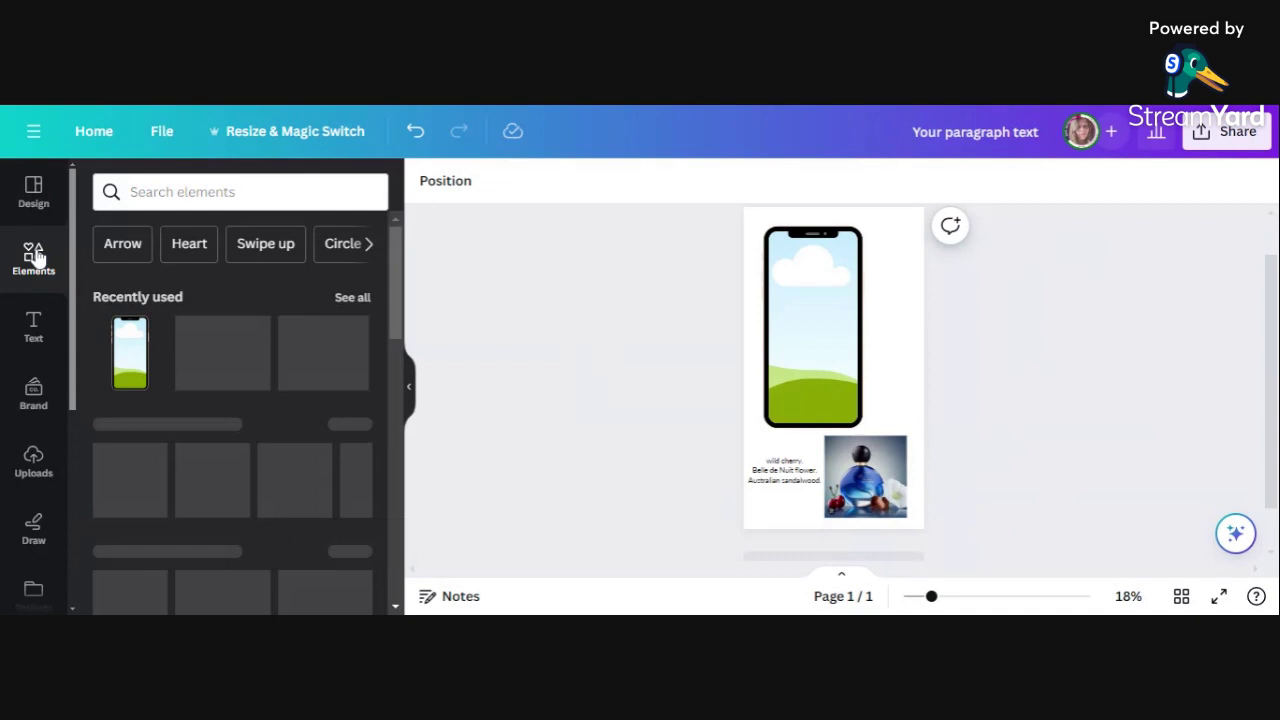
left_click(163, 190)
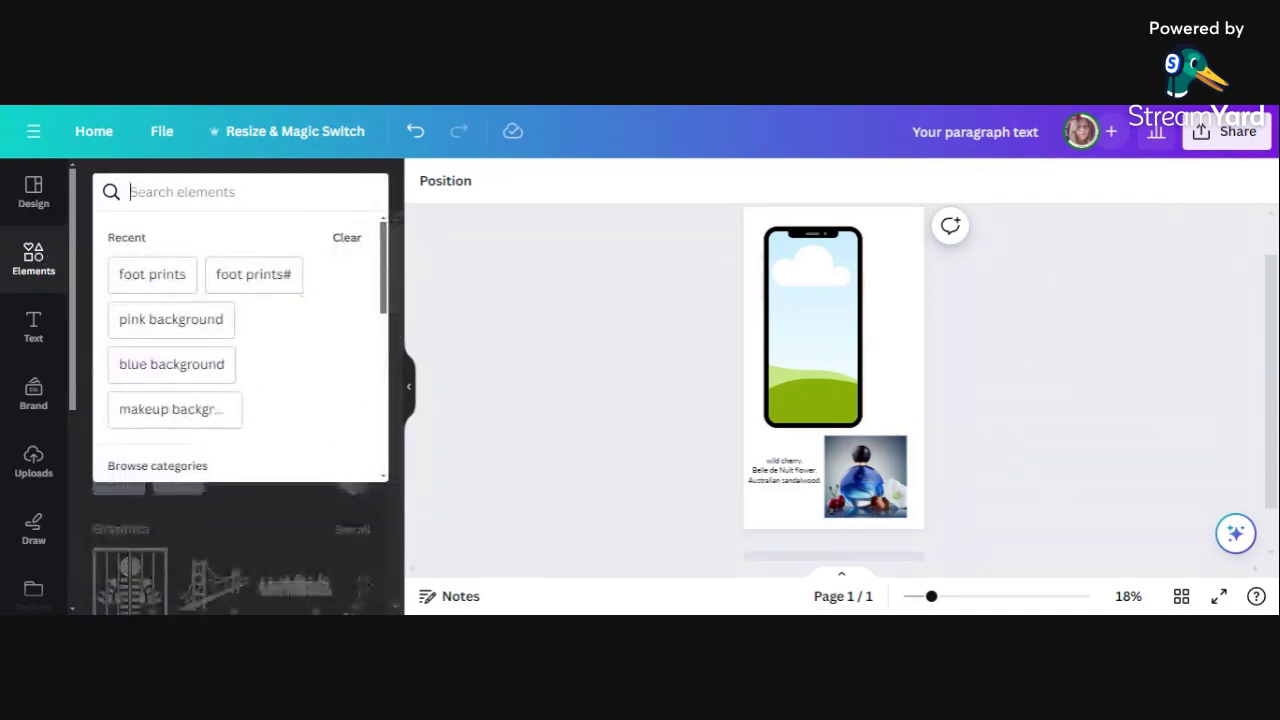
type("blue b")
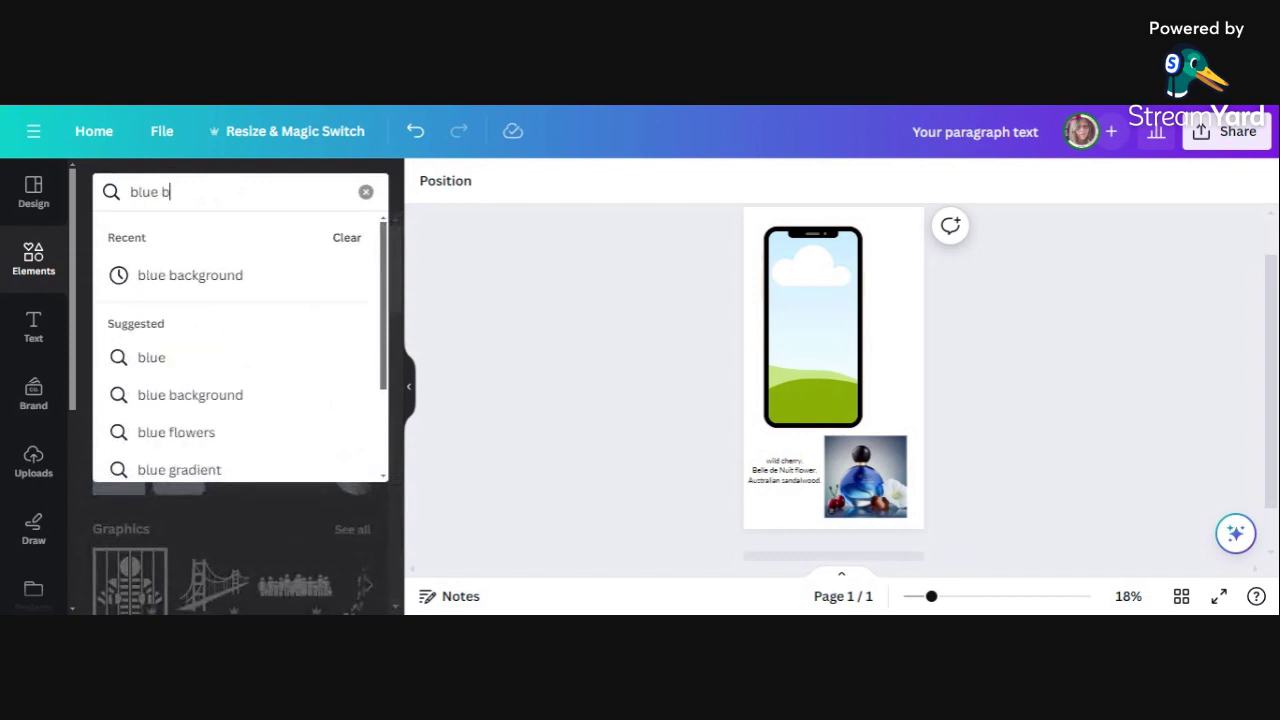
type("ackground")
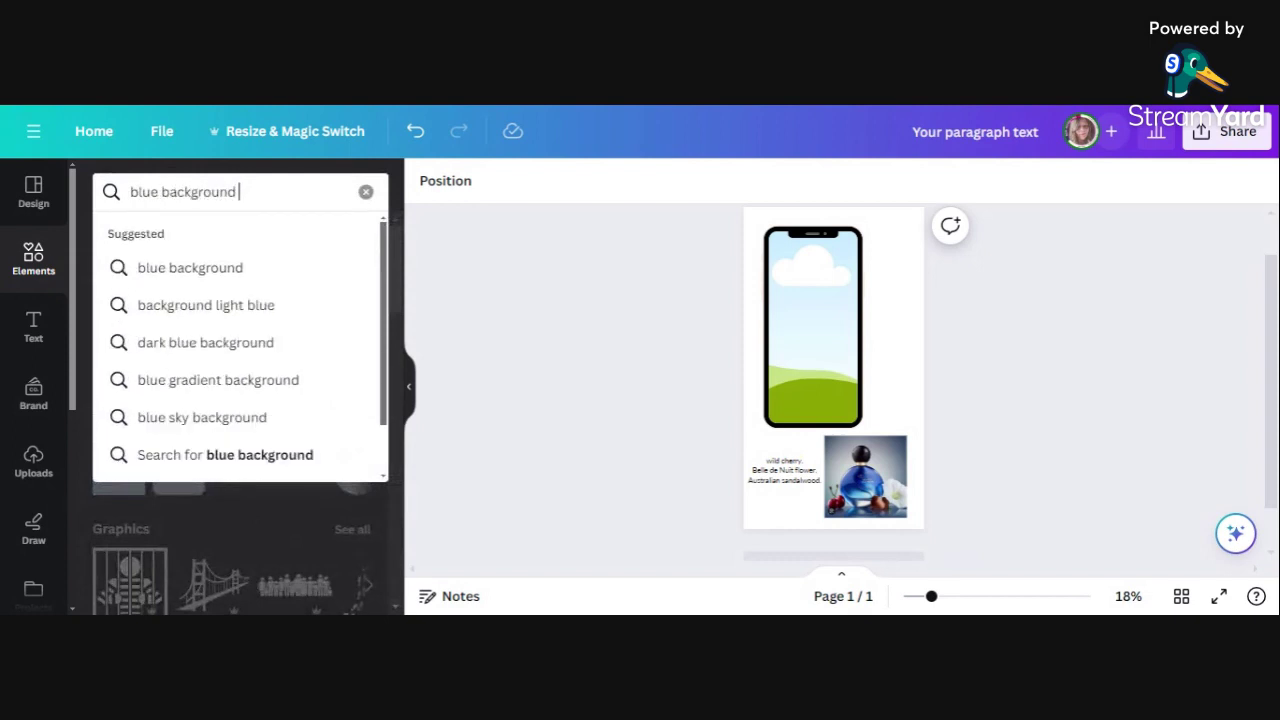
key("Return")
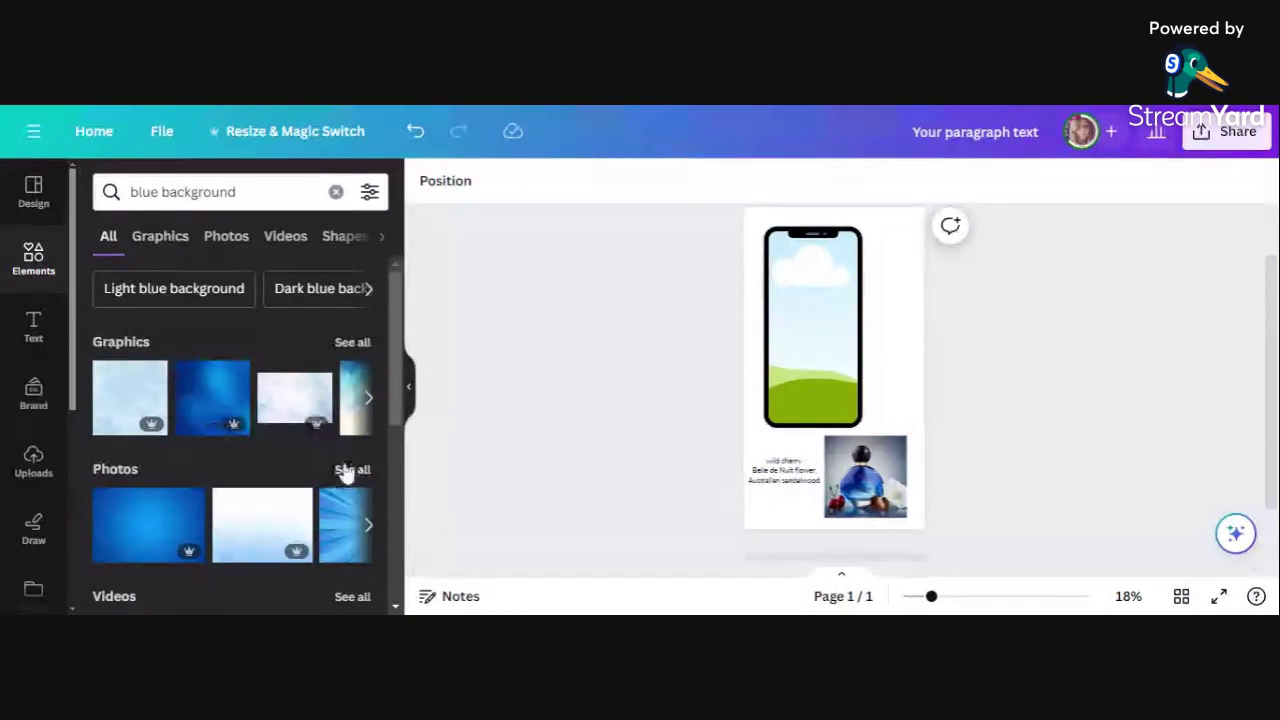
Browse all blue background graphics and insert the lavender-to-navy gradient
scroll(345, 472, "down", 3)
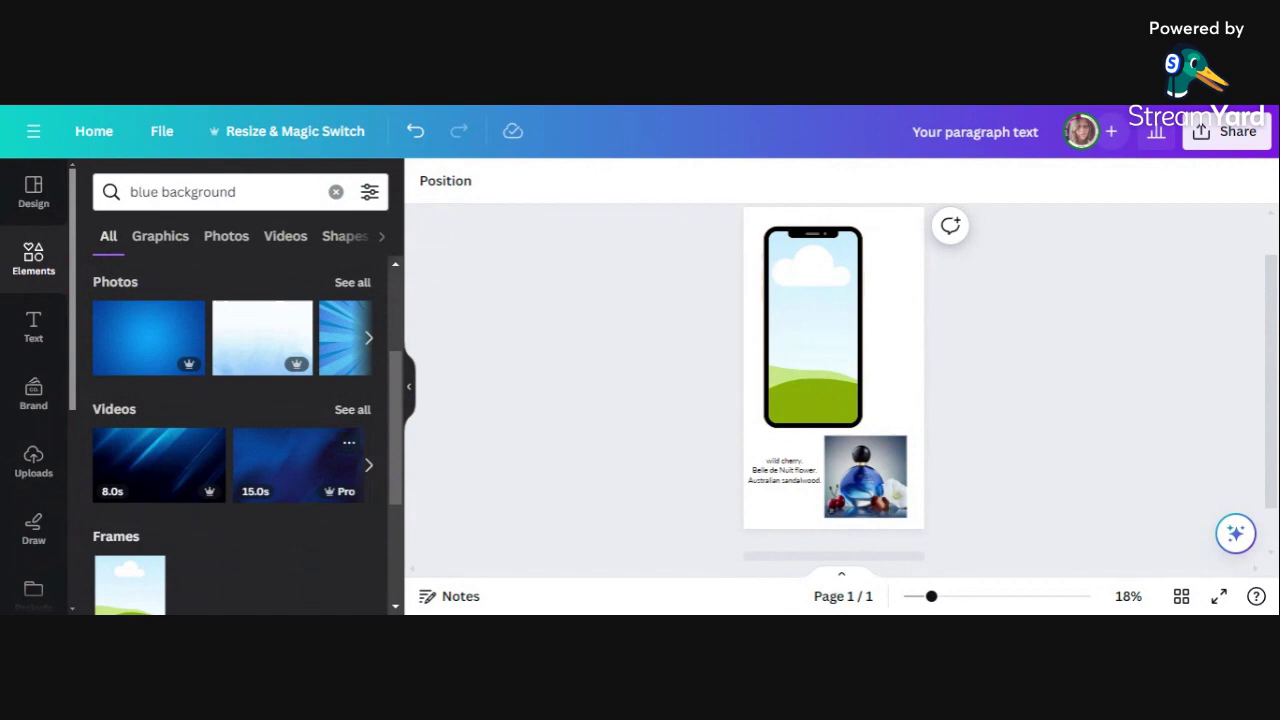
scroll(345, 472, "down", 1)
scroll(345, 470, "up", 5)
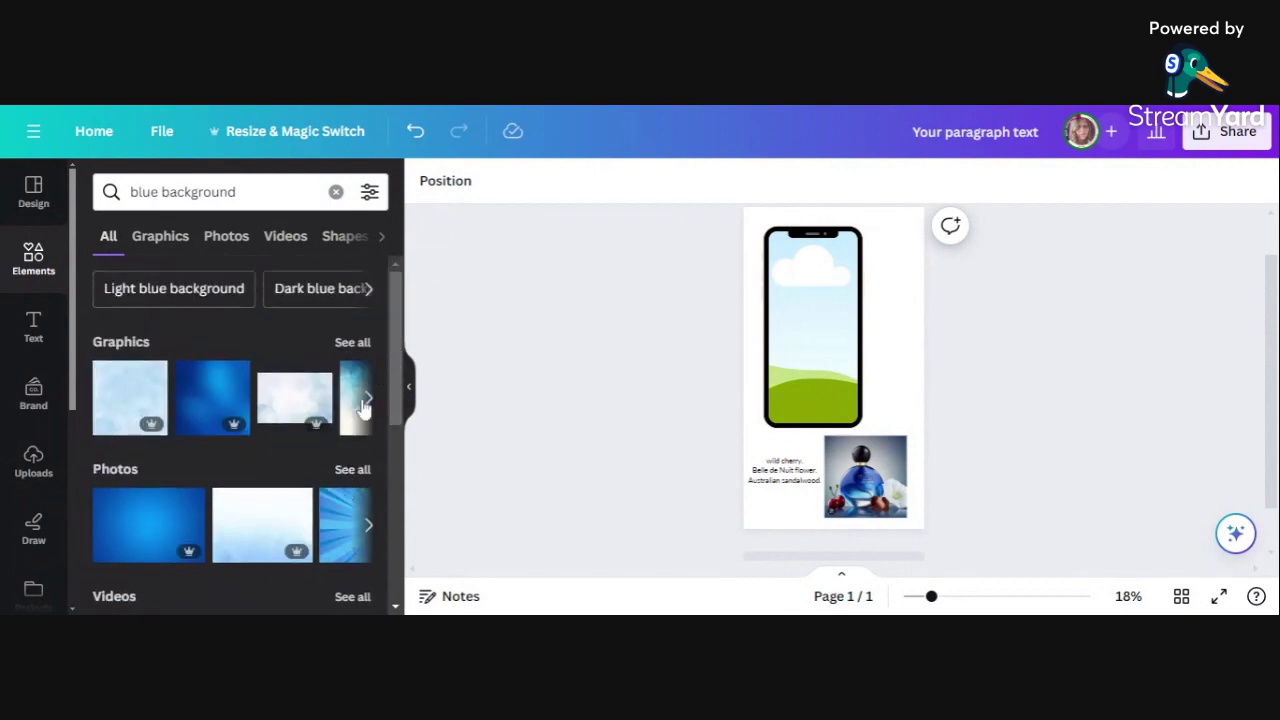
left_click(352, 342)
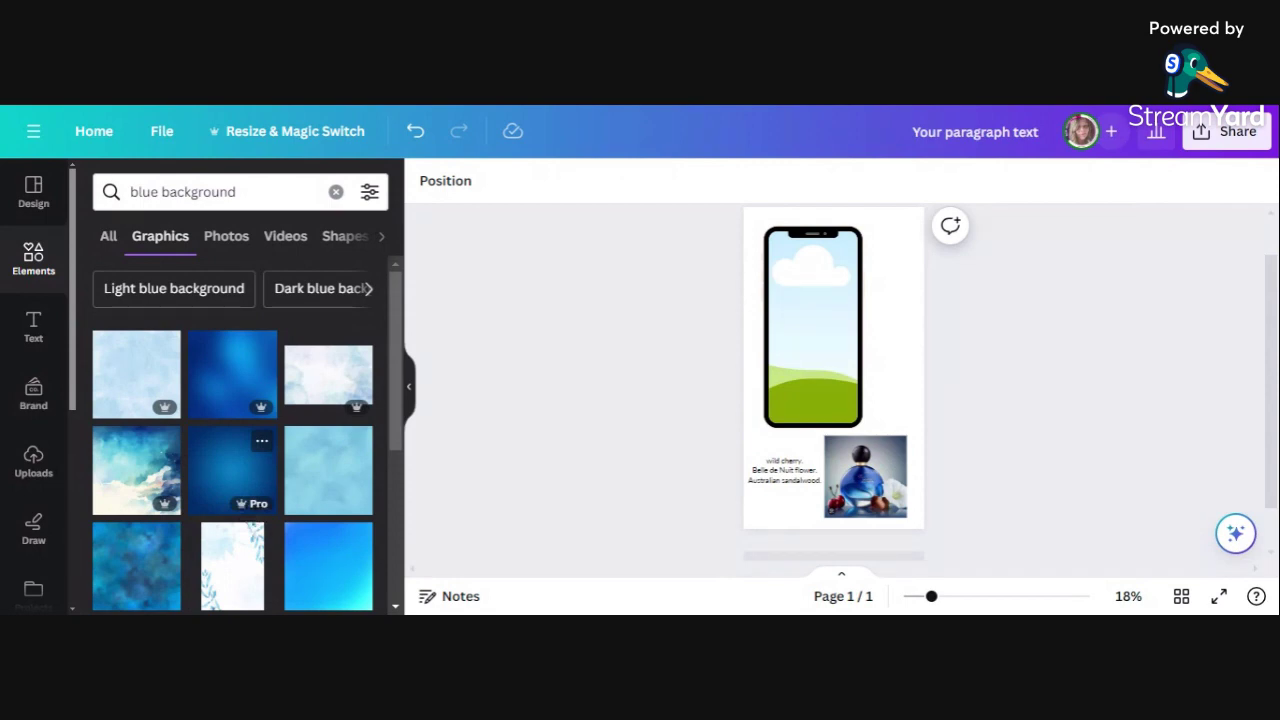
scroll(253, 513, "down", 1)
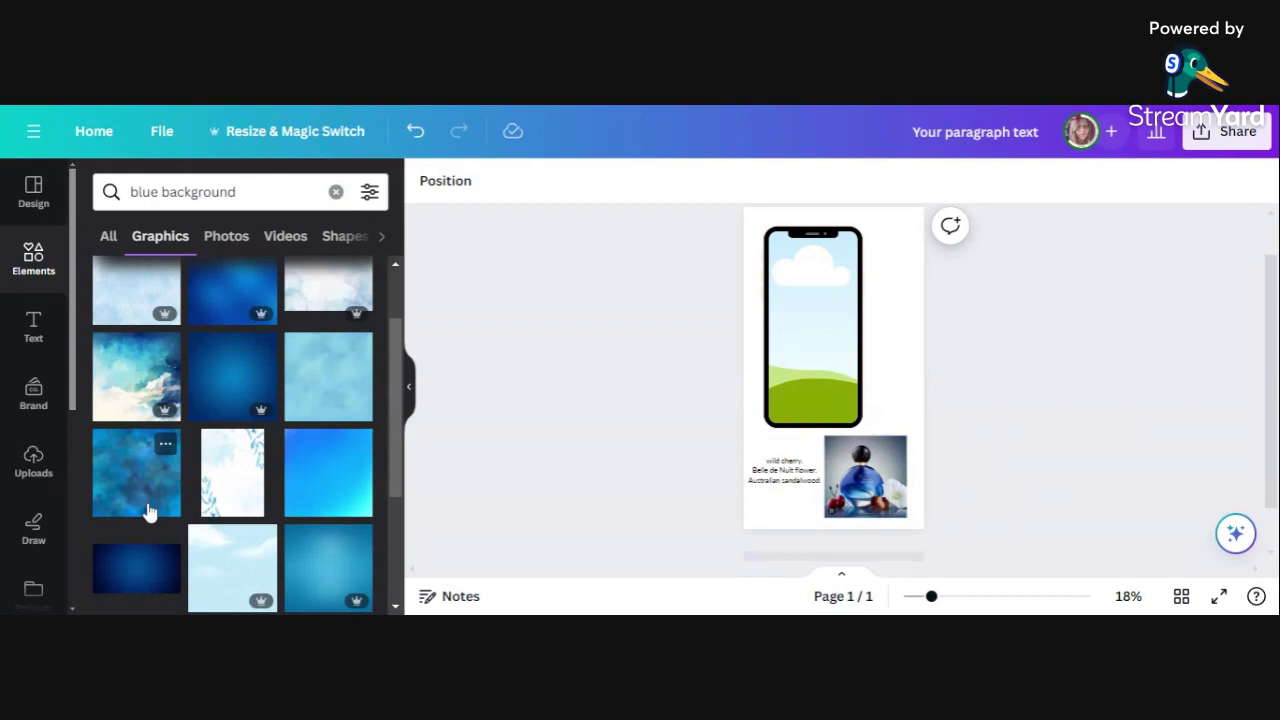
scroll(148, 512, "down", 1)
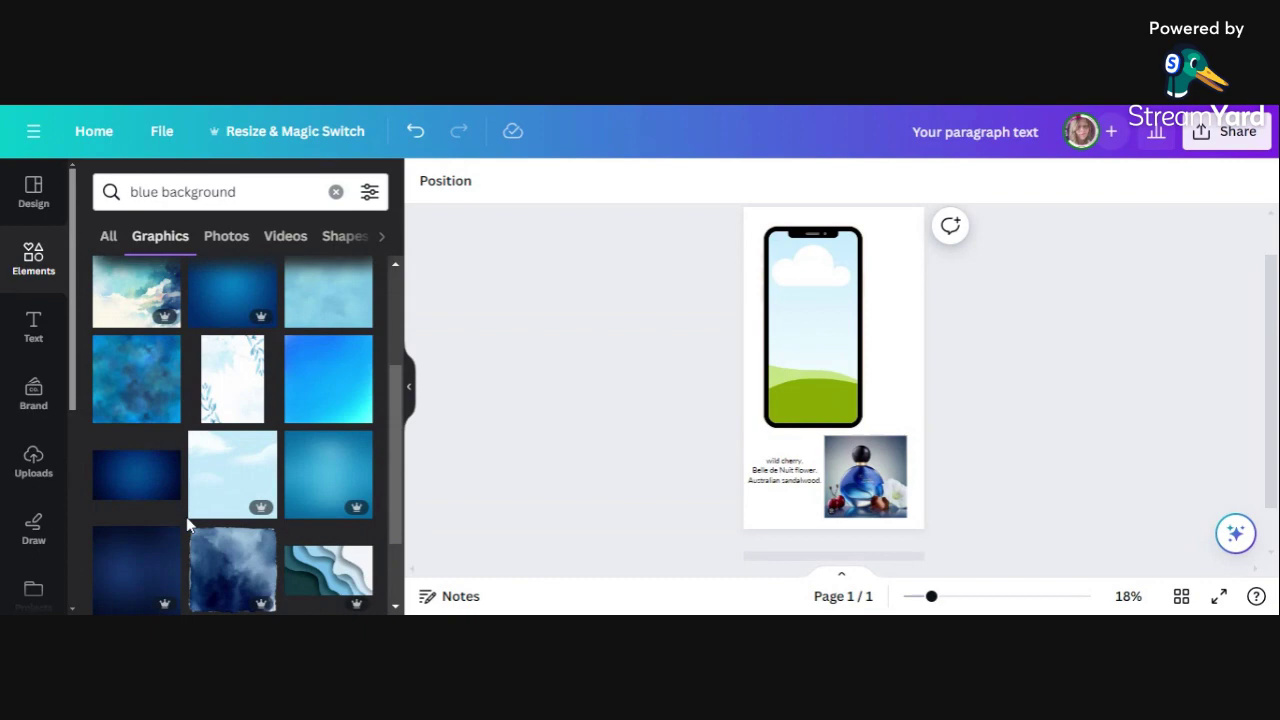
scroll(186, 517, "down", 2)
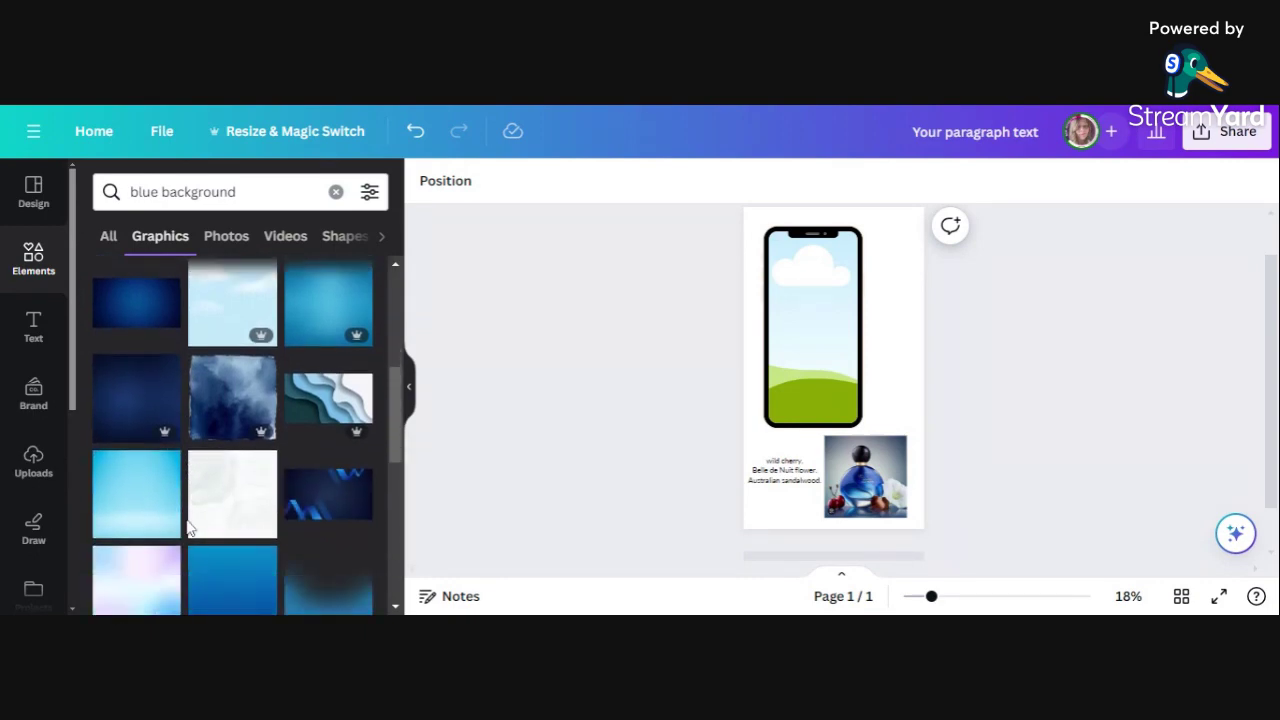
scroll(186, 519, "down", 1)
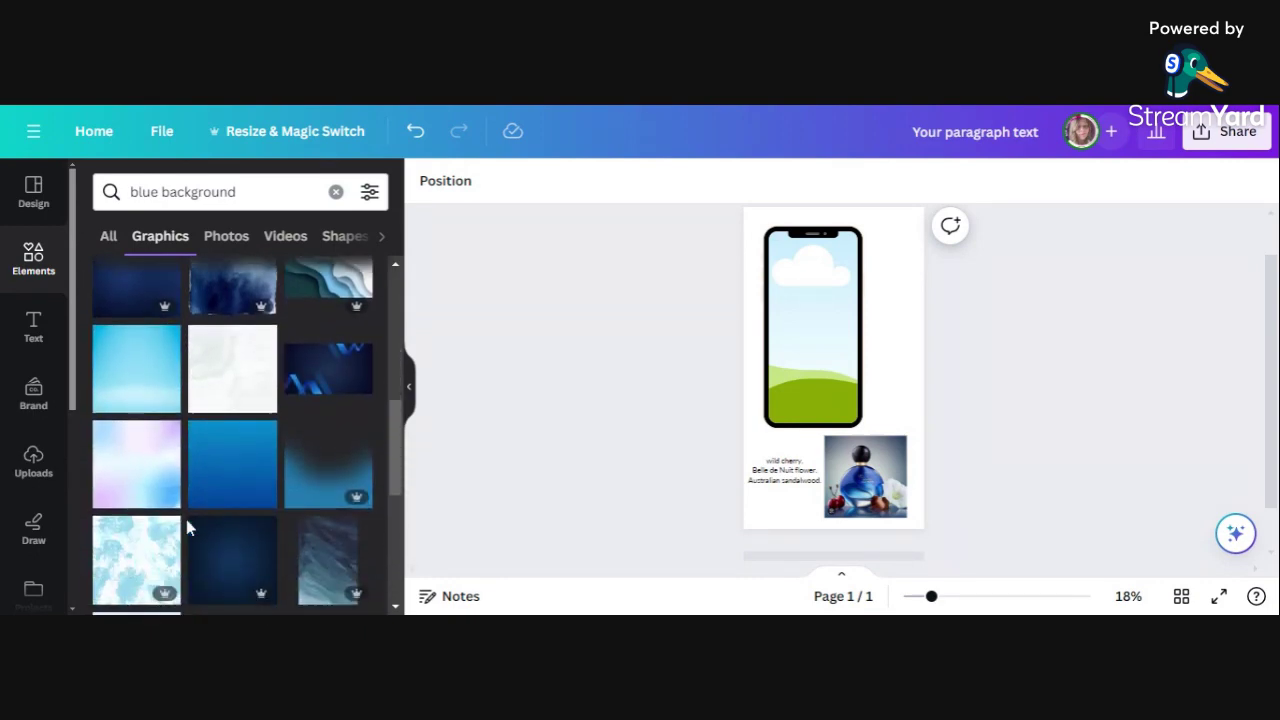
scroll(186, 519, "down", 2)
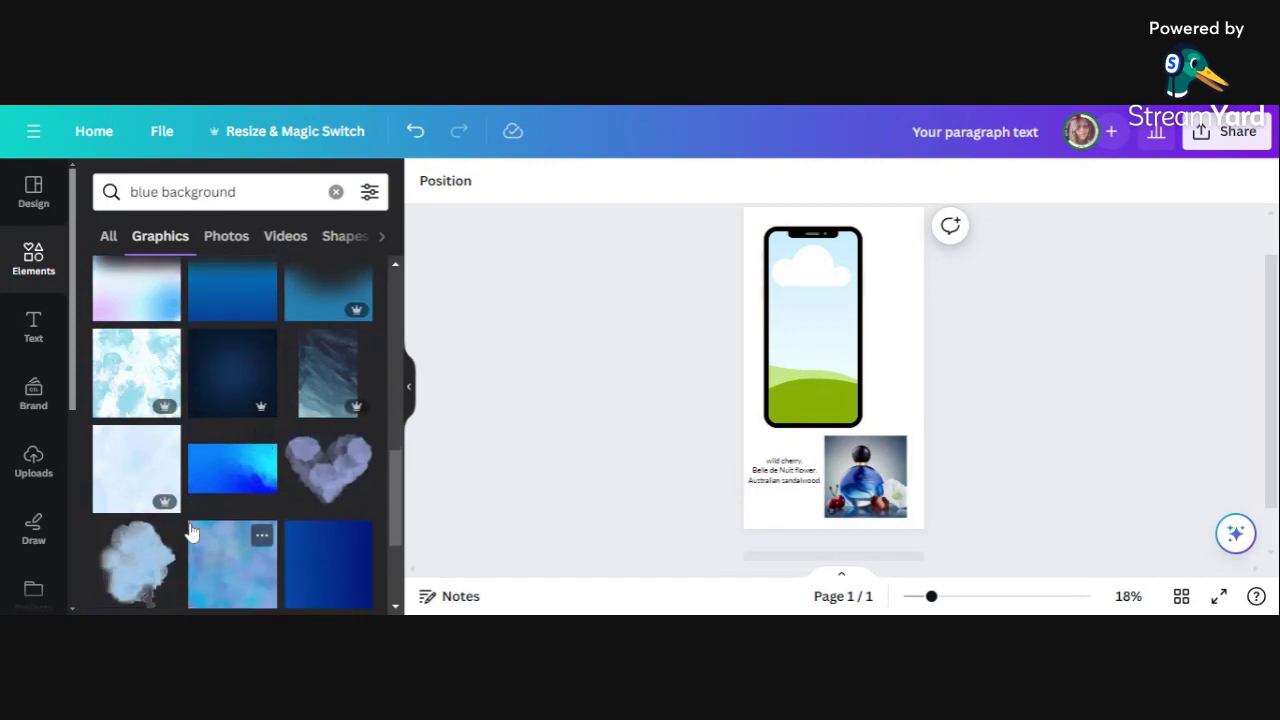
scroll(190, 533, "down", 2)
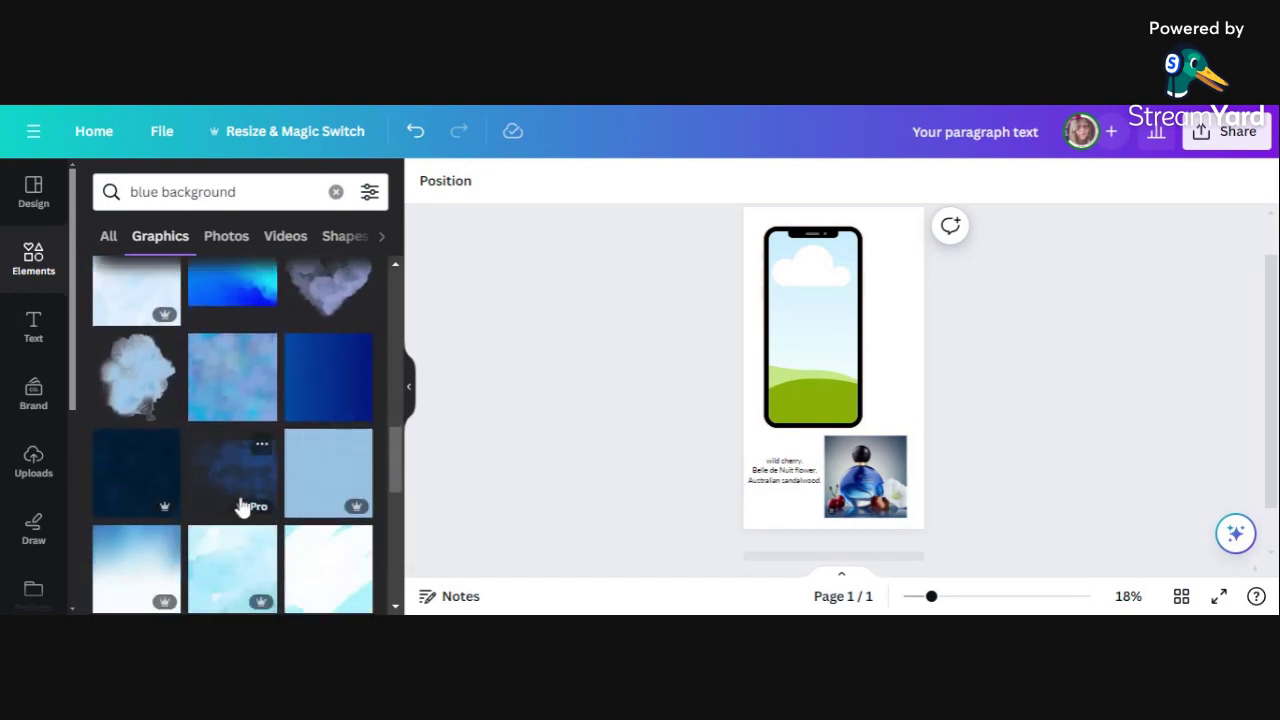
scroll(240, 528, "down", 1)
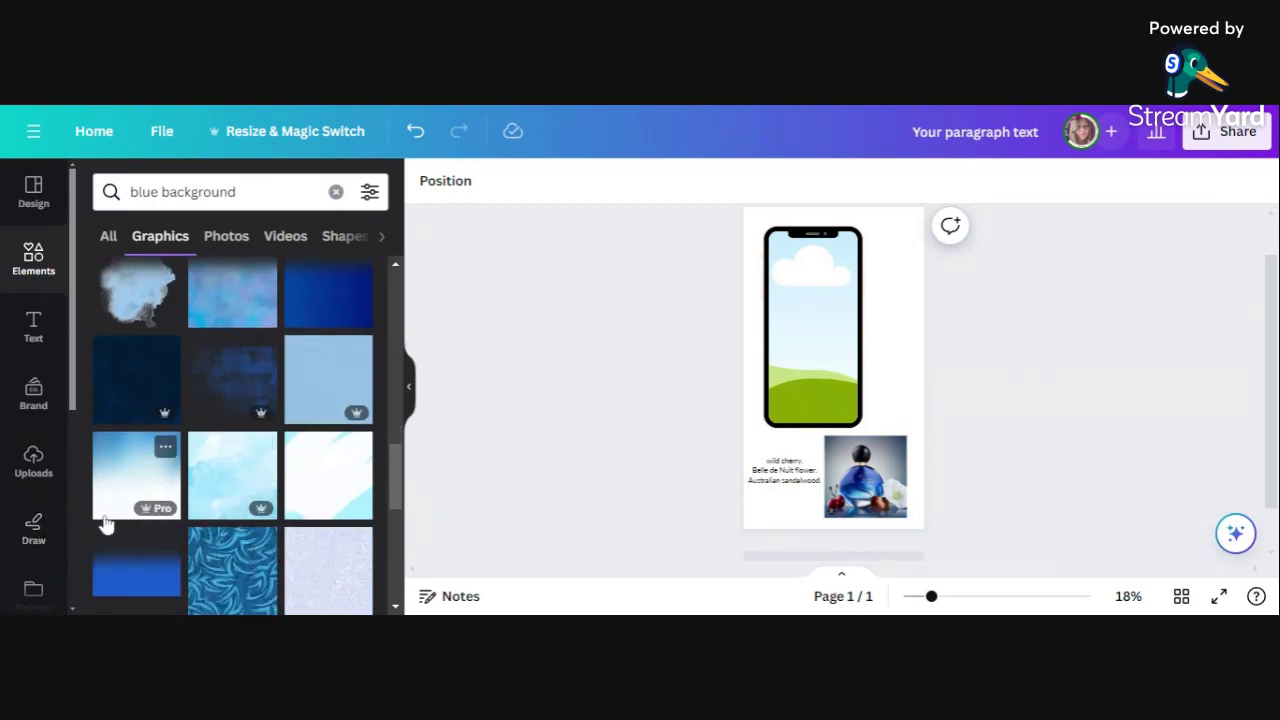
scroll(180, 520, "down", 2)
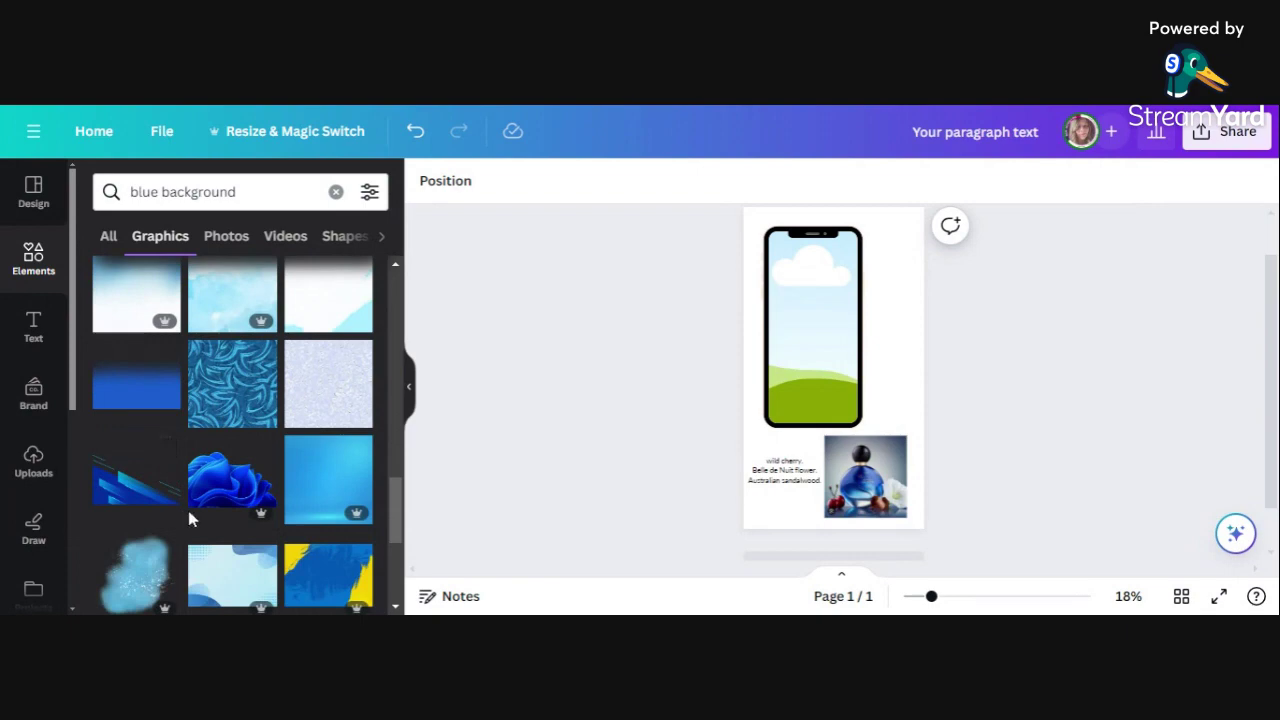
scroll(188, 518, "down", 1)
scroll(197, 521, "down", 2)
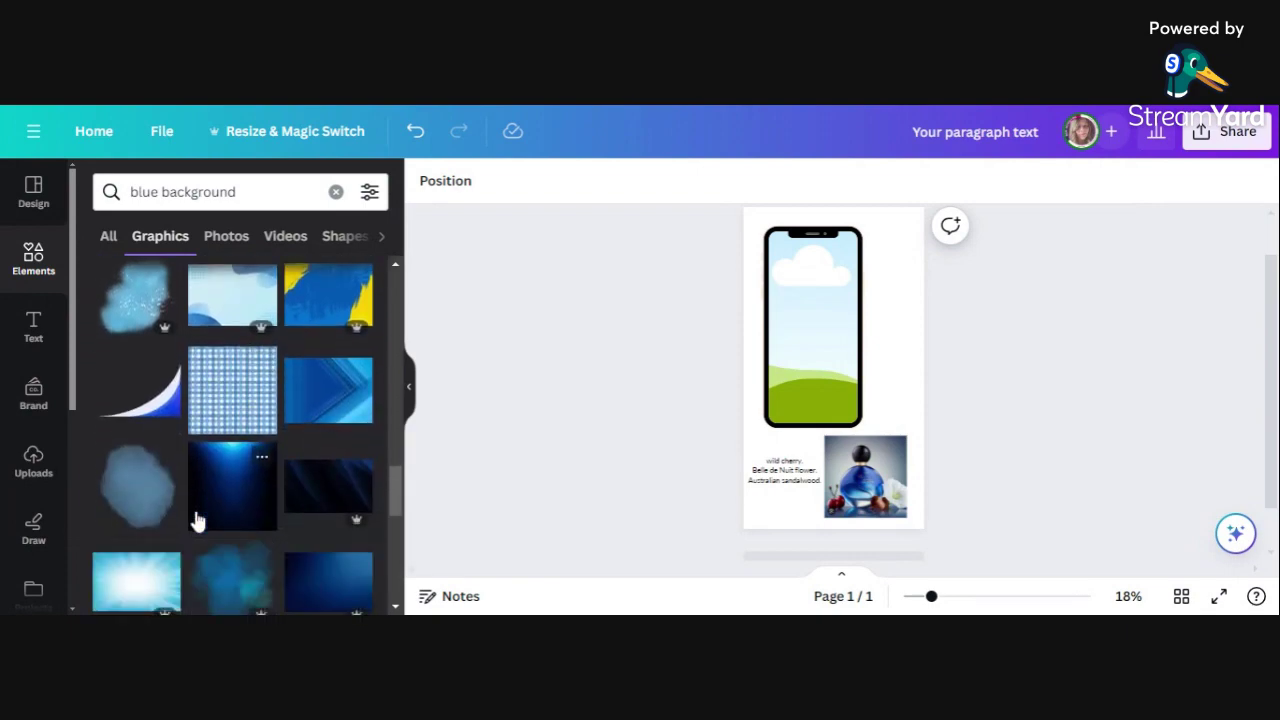
scroll(197, 520, "down", 2)
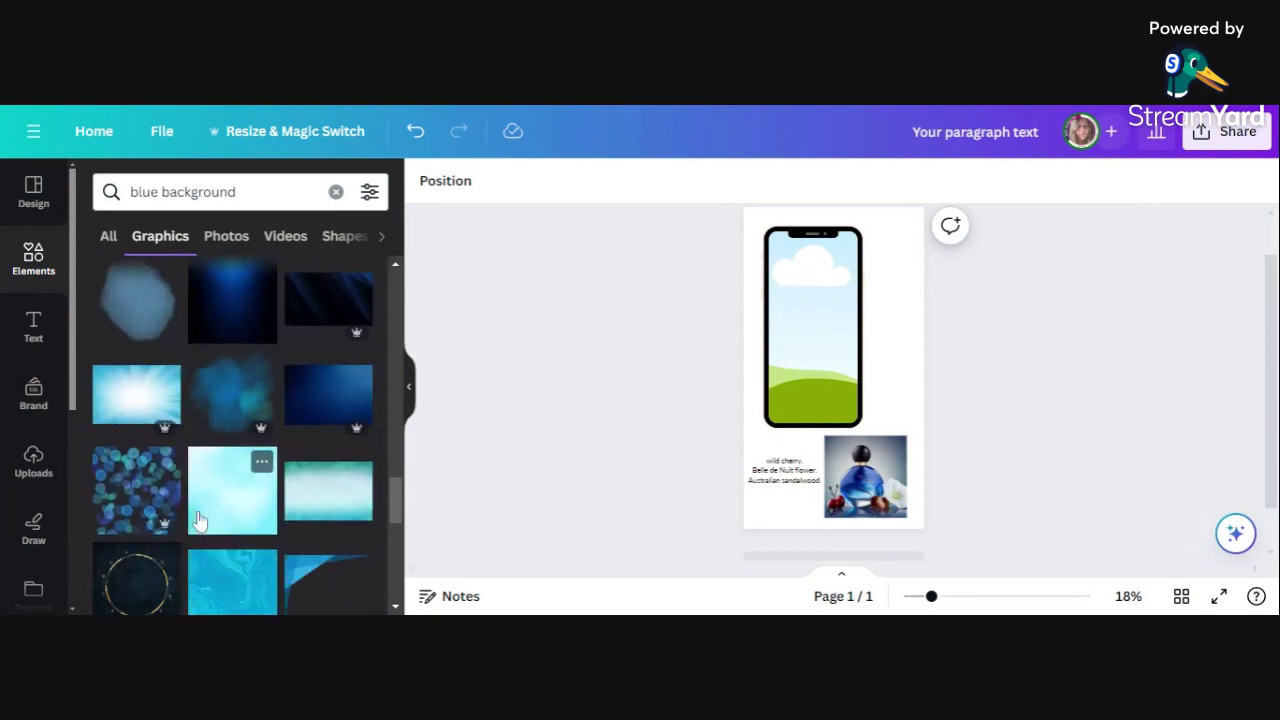
scroll(199, 520, "down", 1)
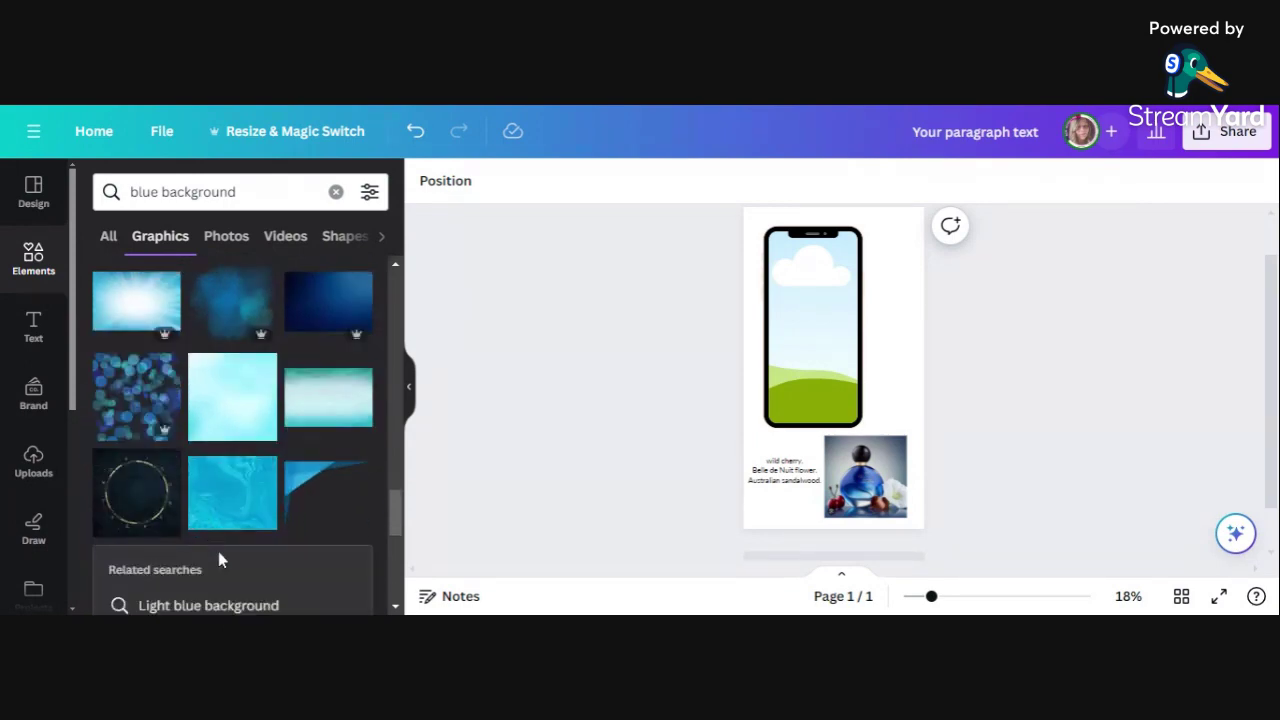
scroll(220, 560, "down", 1)
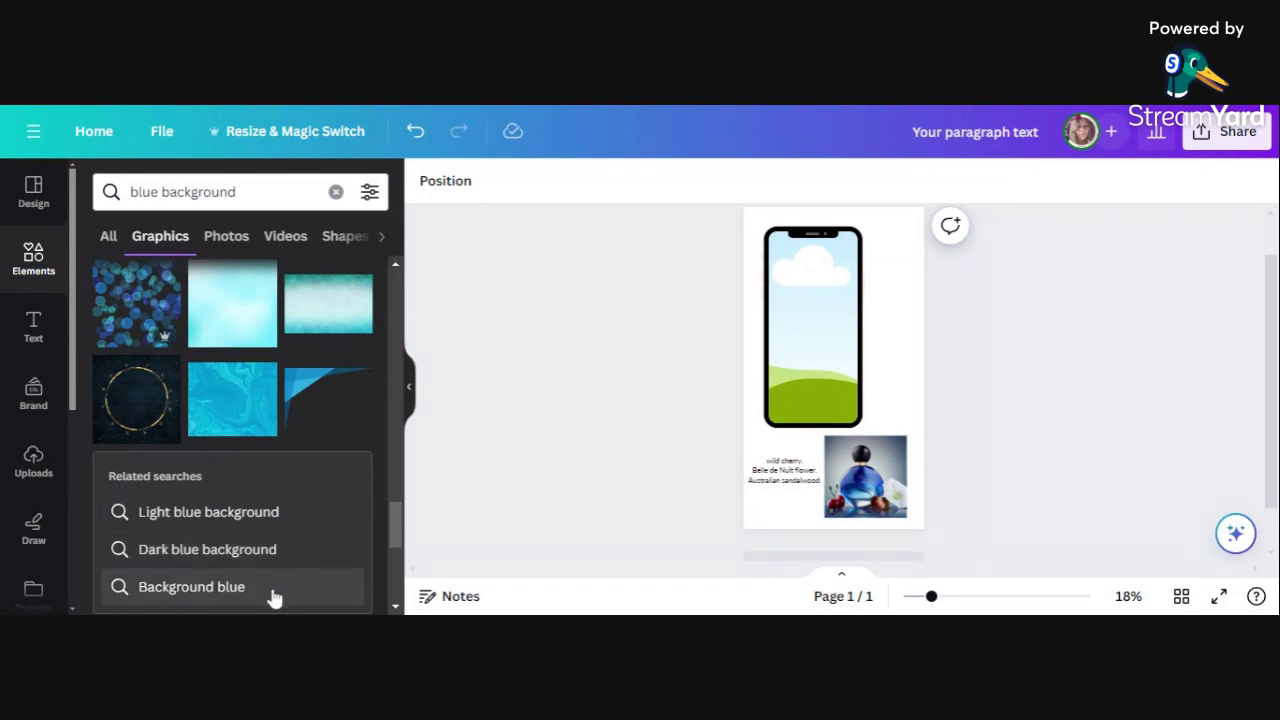
scroll(310, 449, "down", 3)
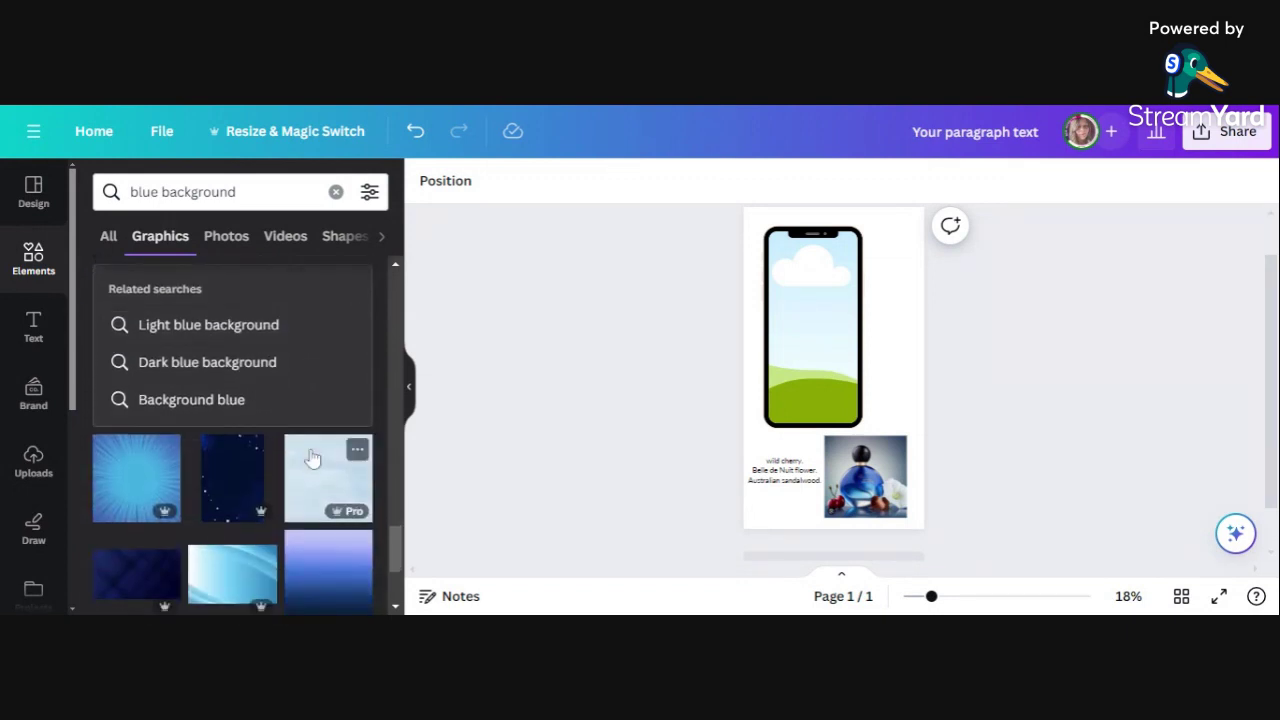
scroll(313, 458, "down", 2)
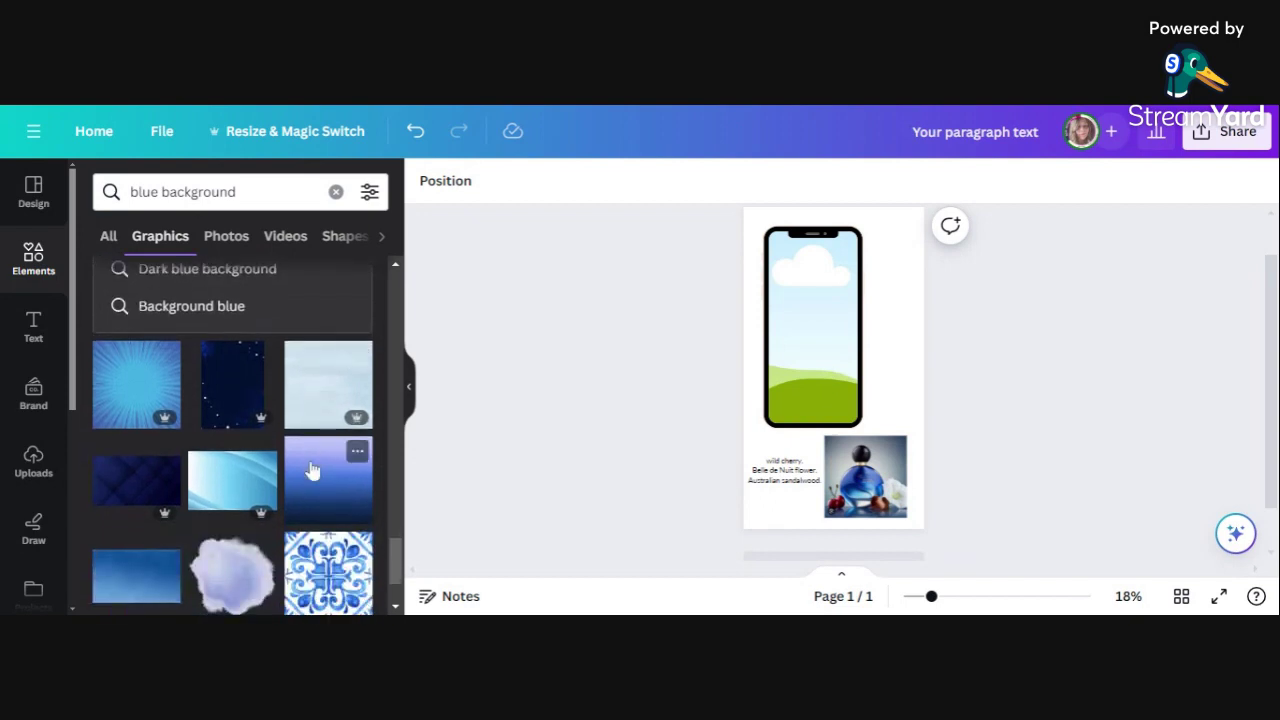
scroll(313, 470, "down", 4)
scroll(313, 470, "up", 2)
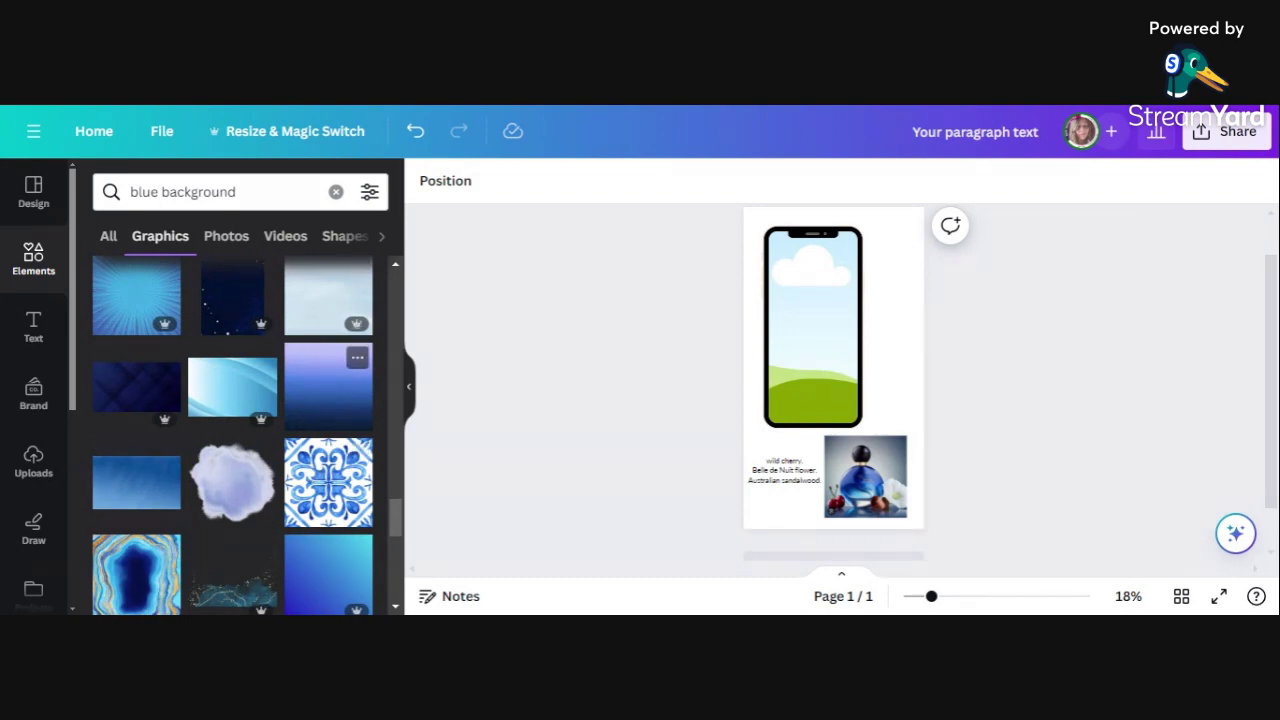
left_click(320, 386)
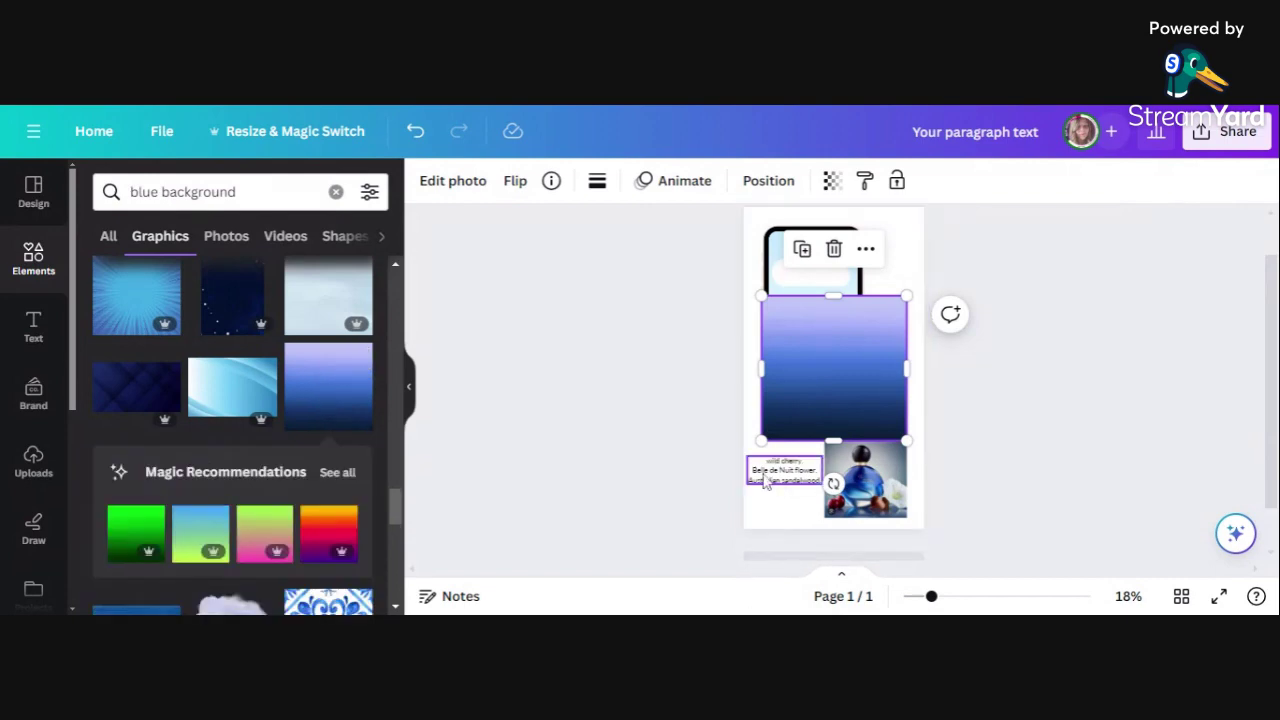
Rotate the gradient 180° so navy is on top and place it over the phone mockup
left_click_drag(862, 375, 867, 451)
left_click_drag(867, 451, 864, 384)
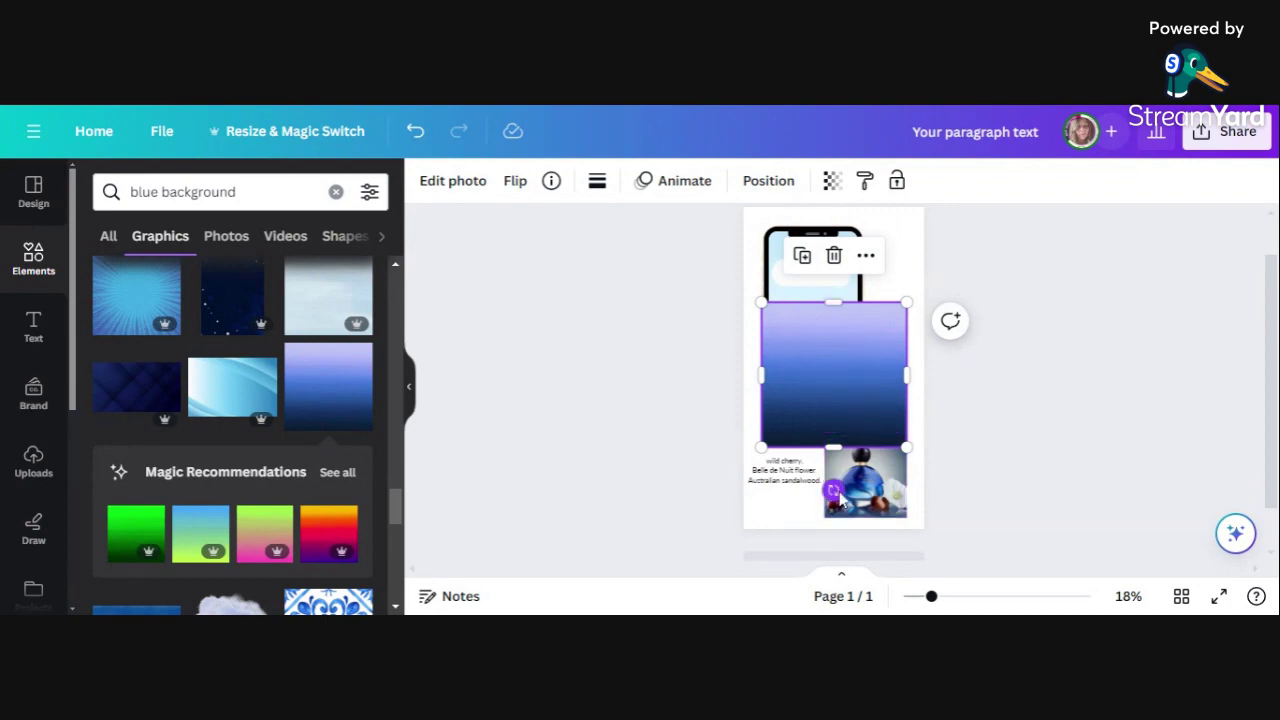
left_click_drag(835, 490, 832, 316)
left_click_drag(800, 395, 787, 429)
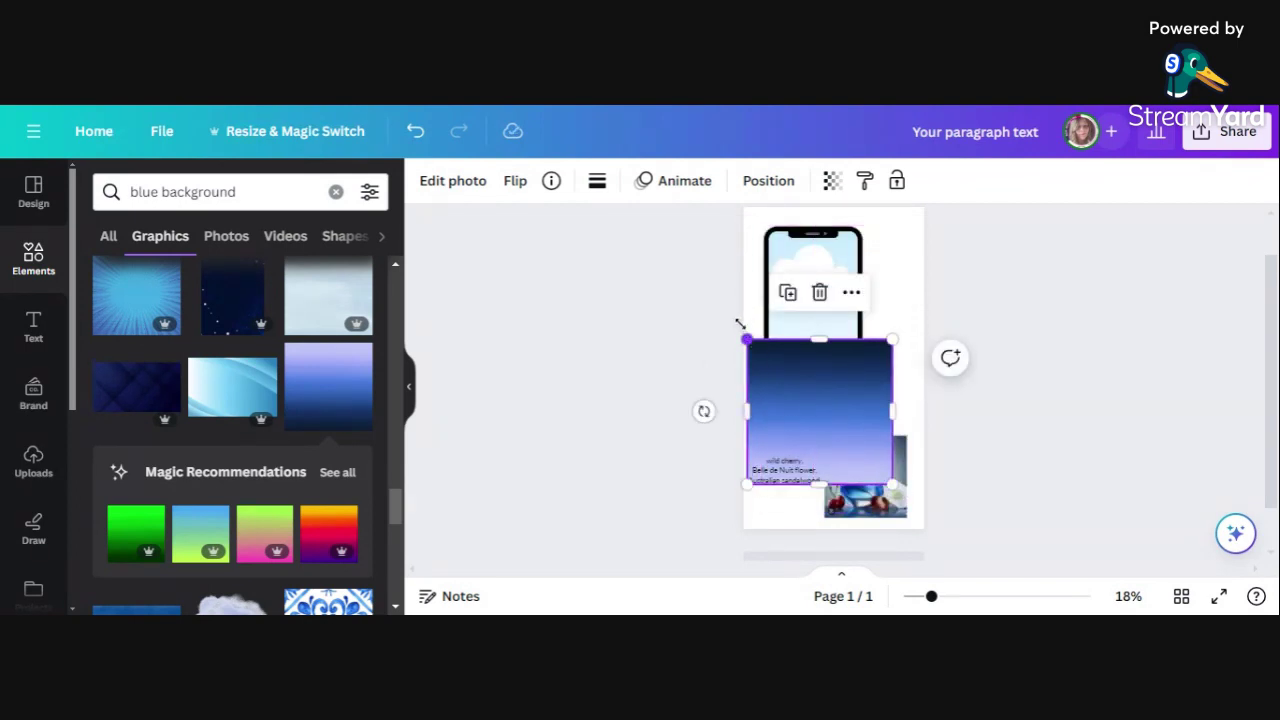
Stretch and reposition the gradient to about 1,882 × 1,882 so it fills the page
left_click_drag(739, 323, 691, 209)
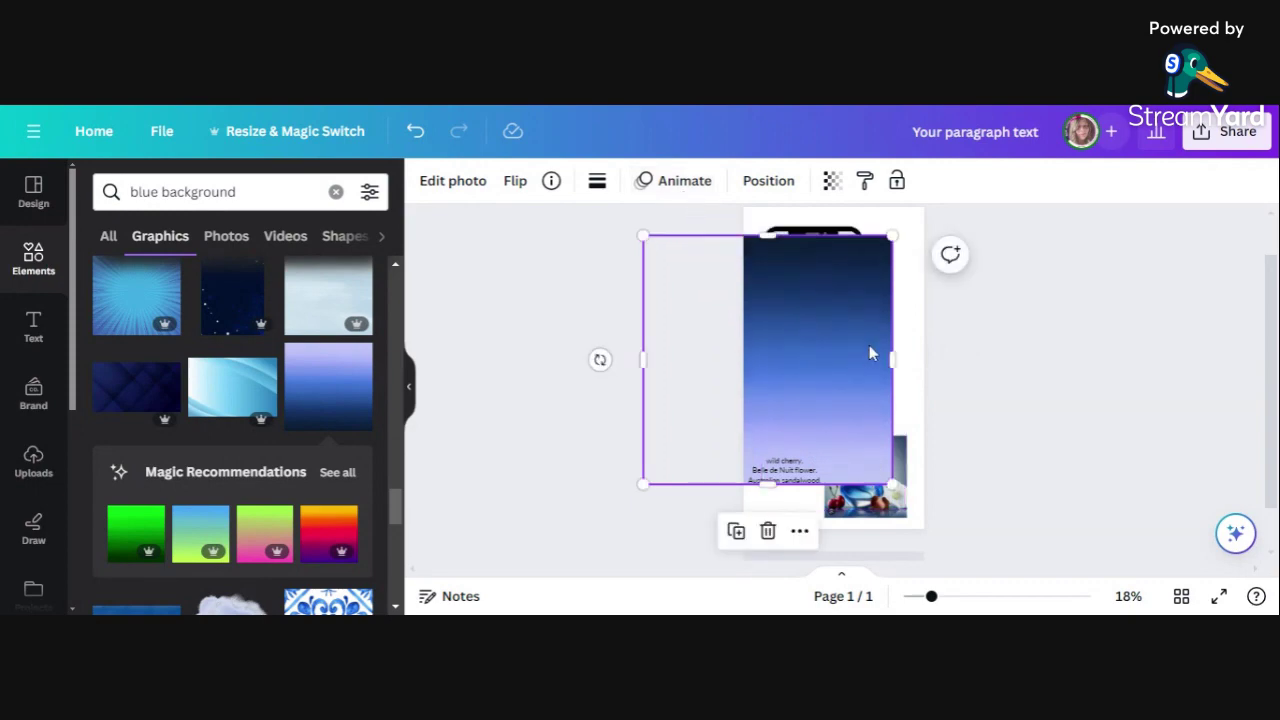
left_click_drag(870, 353, 872, 342)
left_click_drag(907, 461, 957, 555)
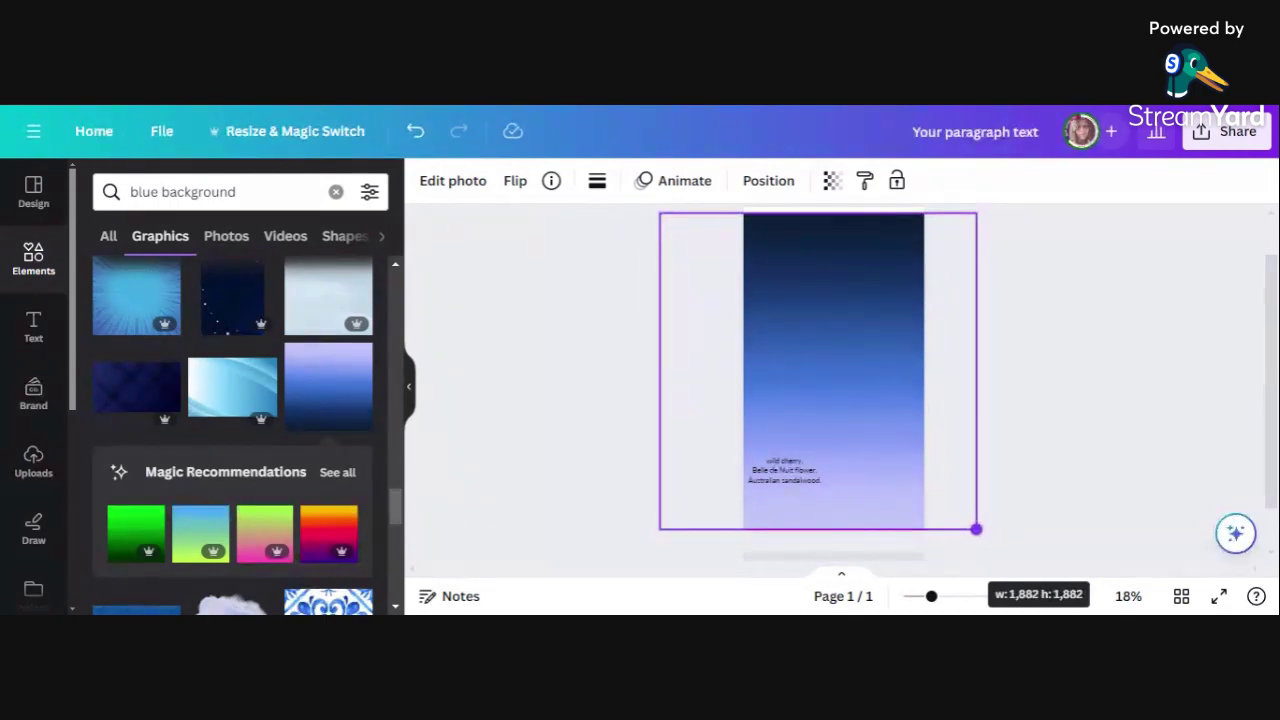
left_click_drag(957, 555, 957, 553)
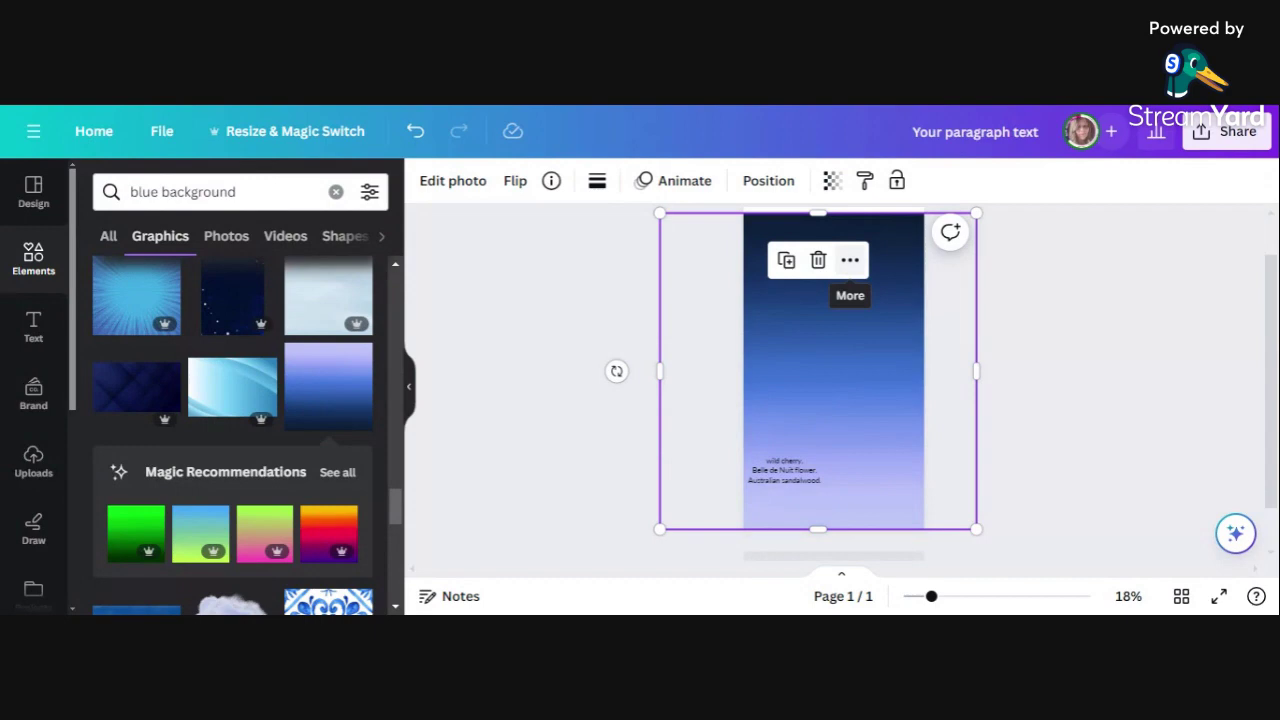
Send the gradient graphic to the back through its Layer options
left_click(850, 260)
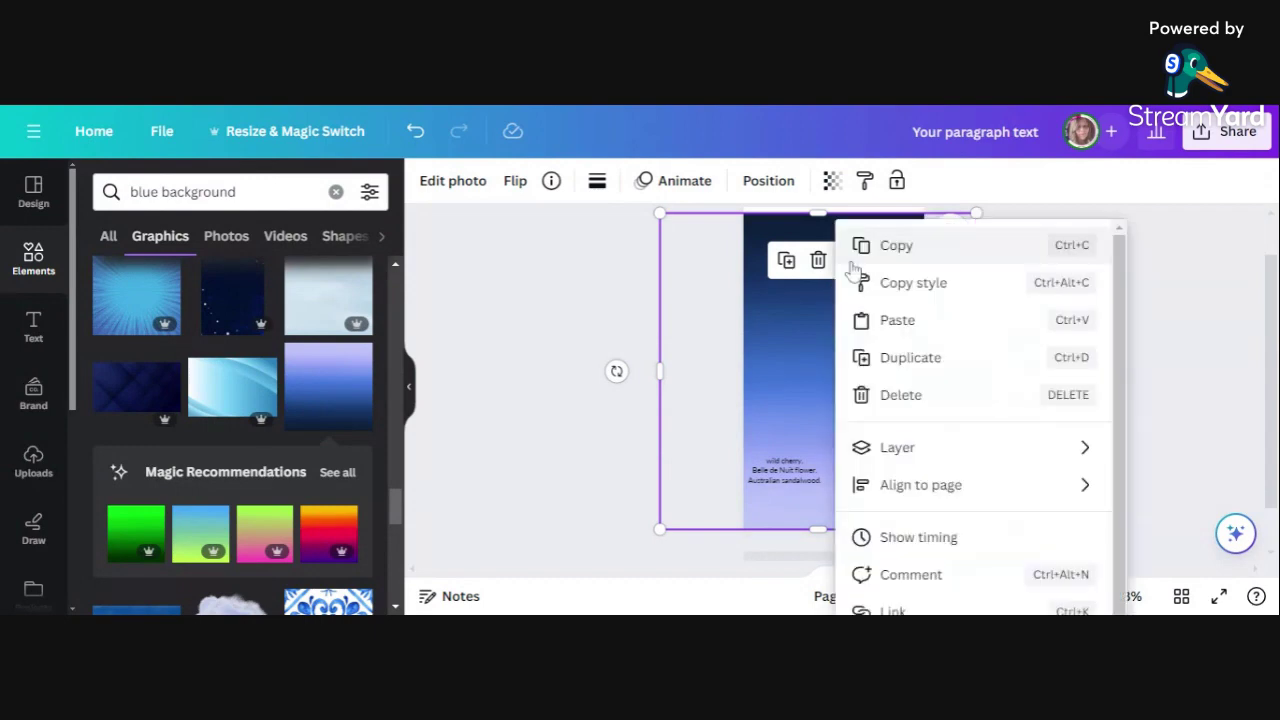
mouse_move(950, 461)
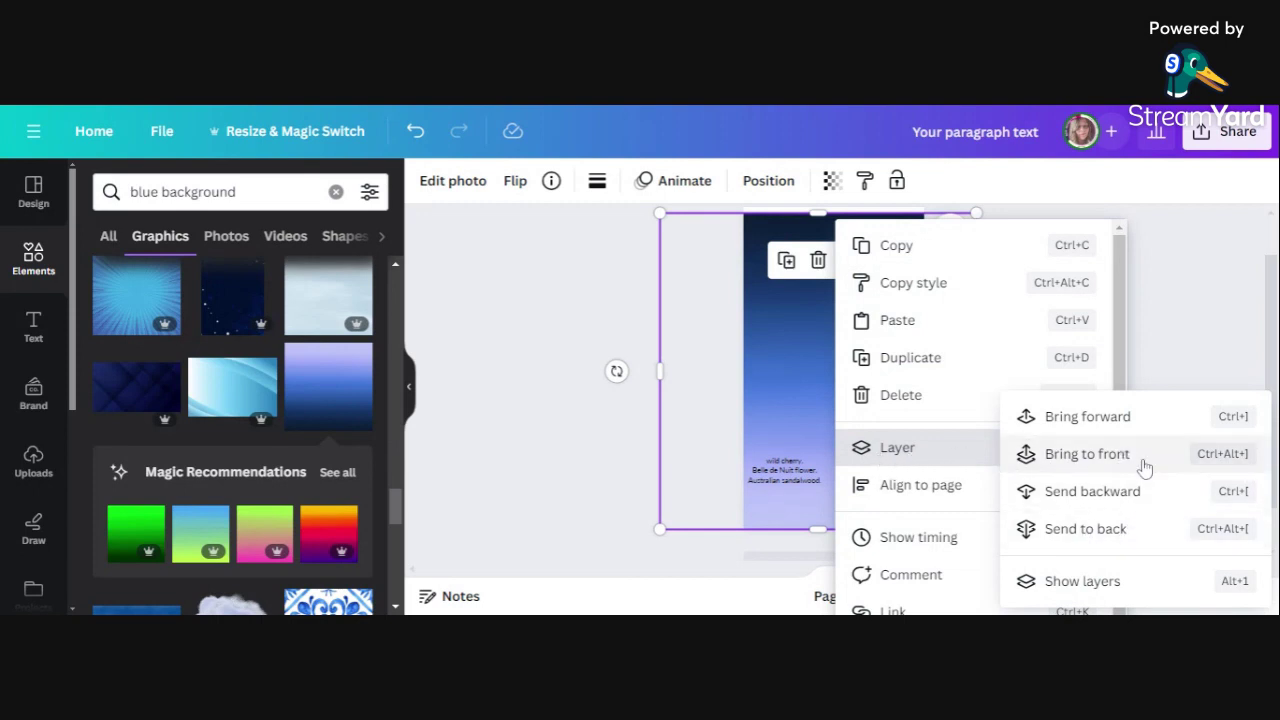
left_click(1090, 538)
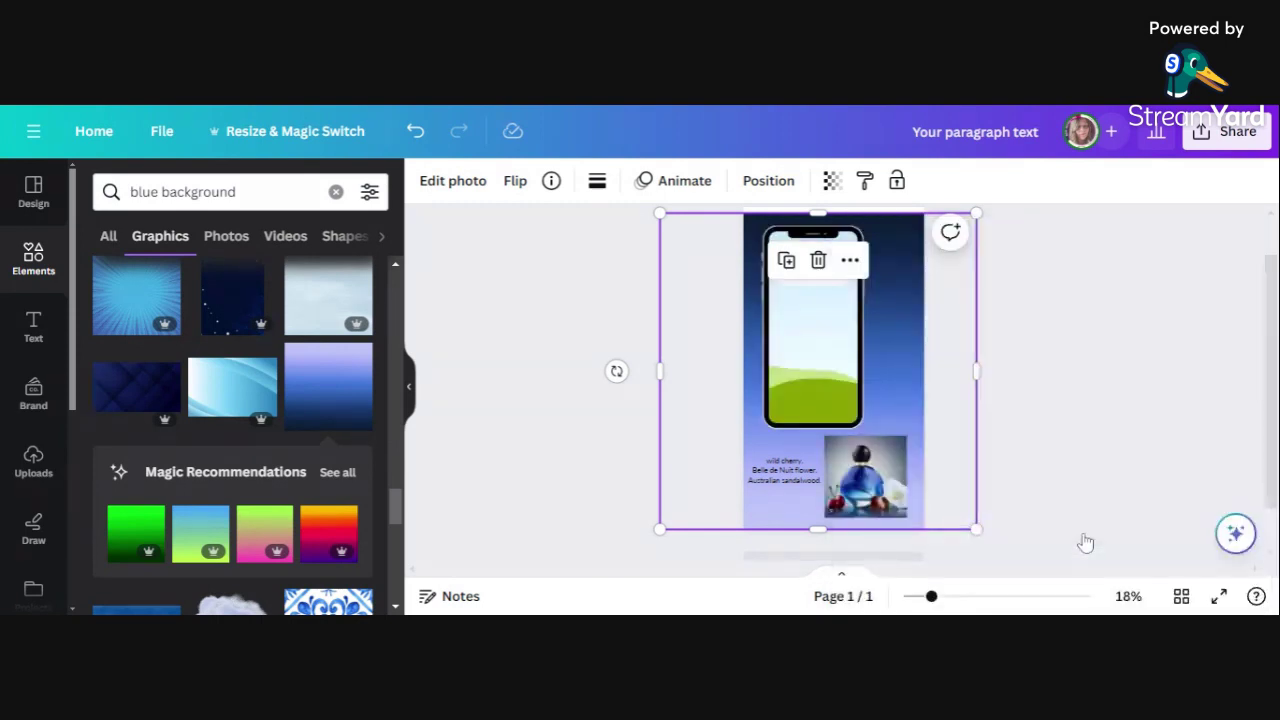
left_click(1097, 416)
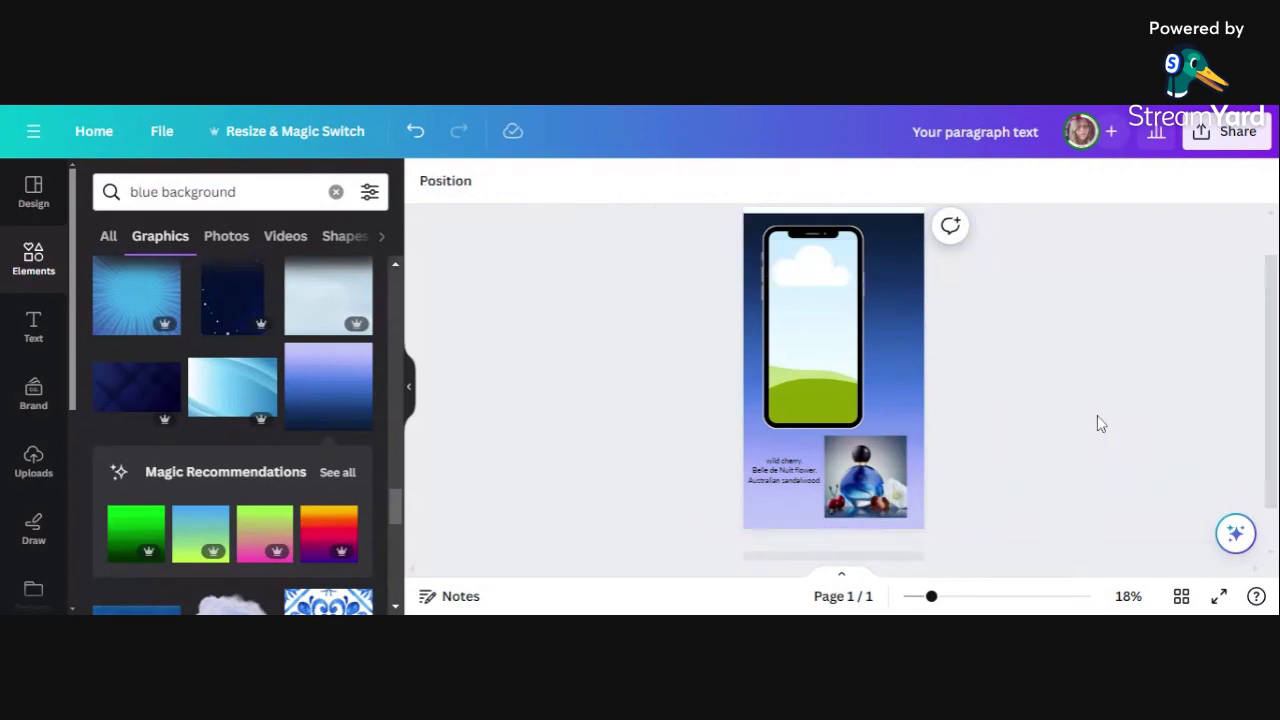
Recolour all three note lines dark navy #10274a from the photo's colour palette
left_click(785, 481)
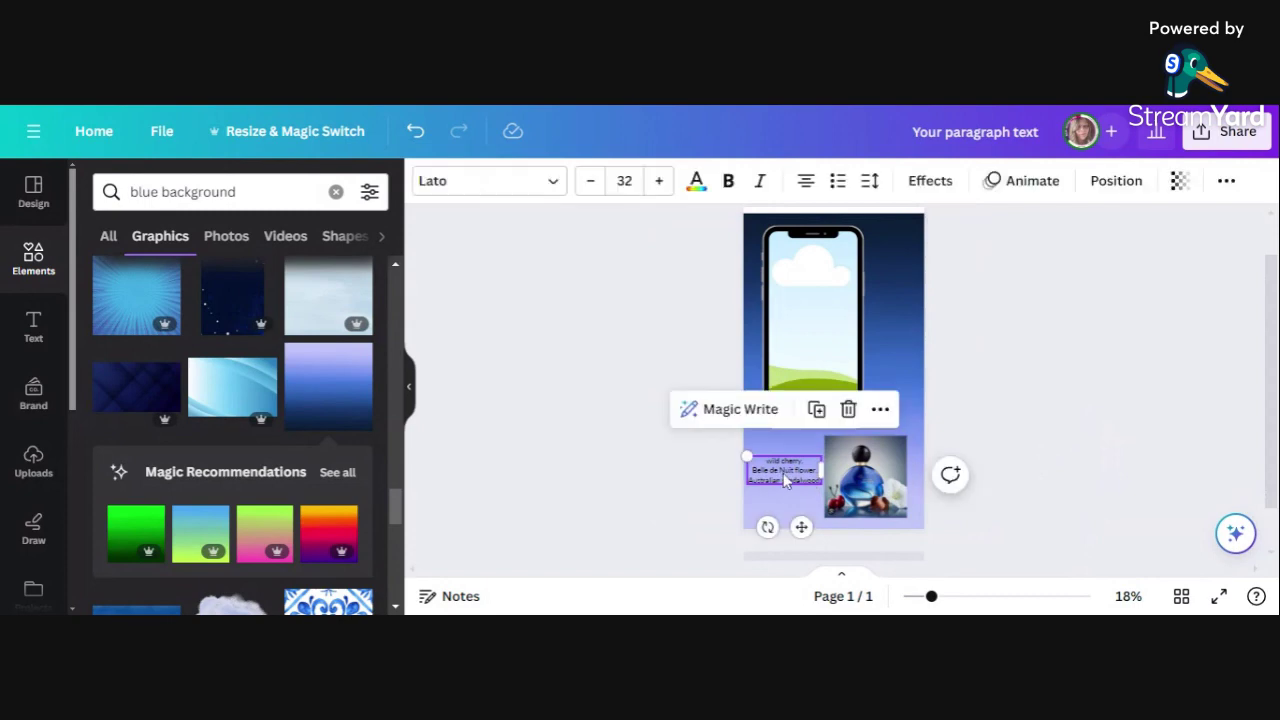
left_click(963, 596)
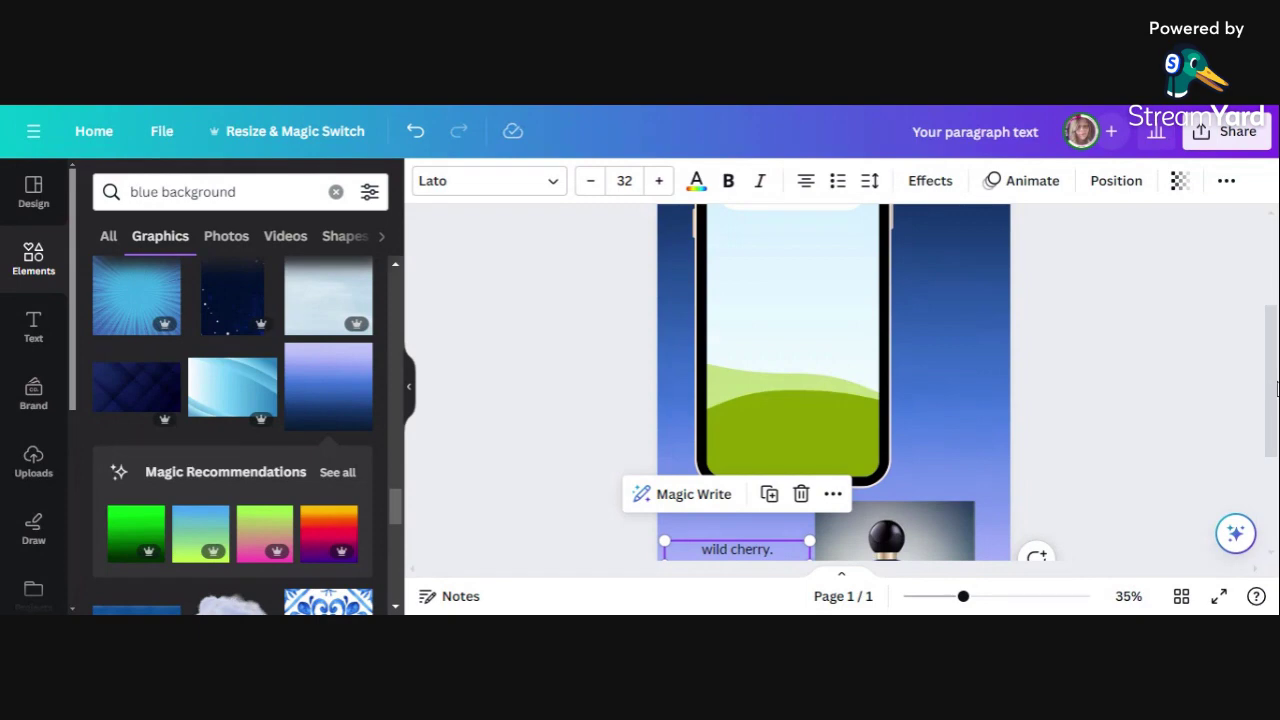
scroll(1277, 390, "down", 3)
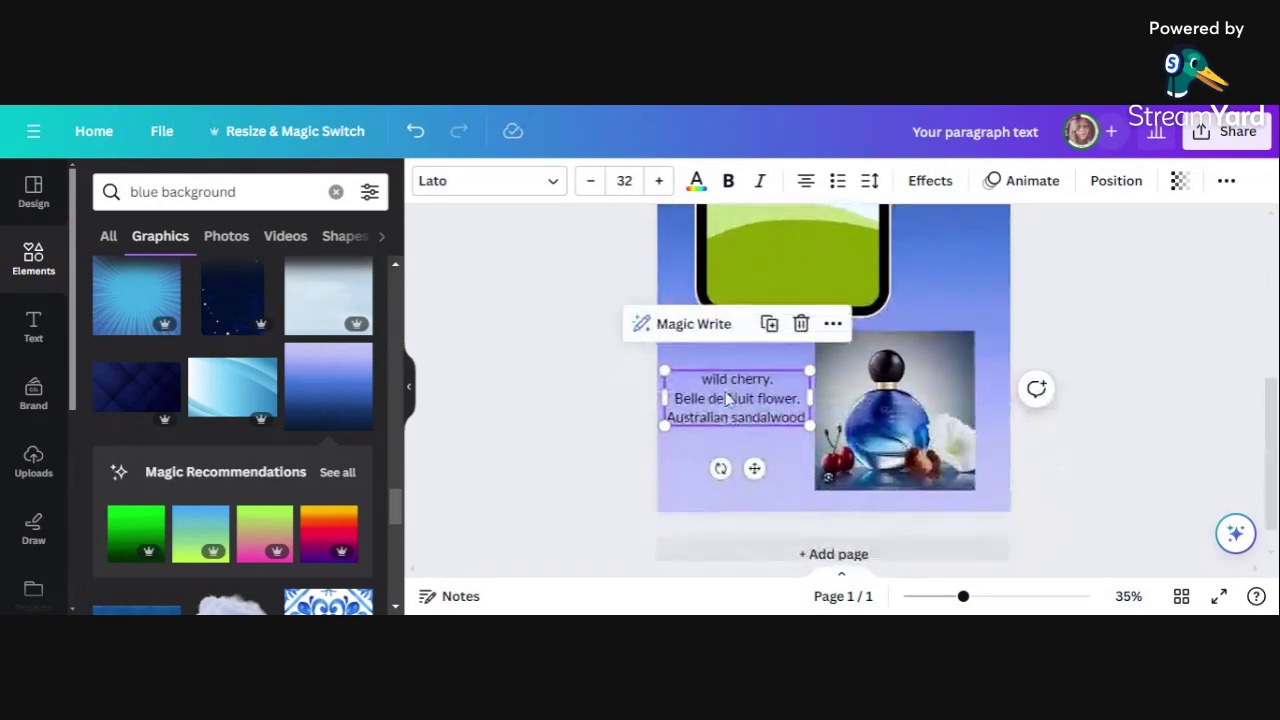
left_click(728, 398)
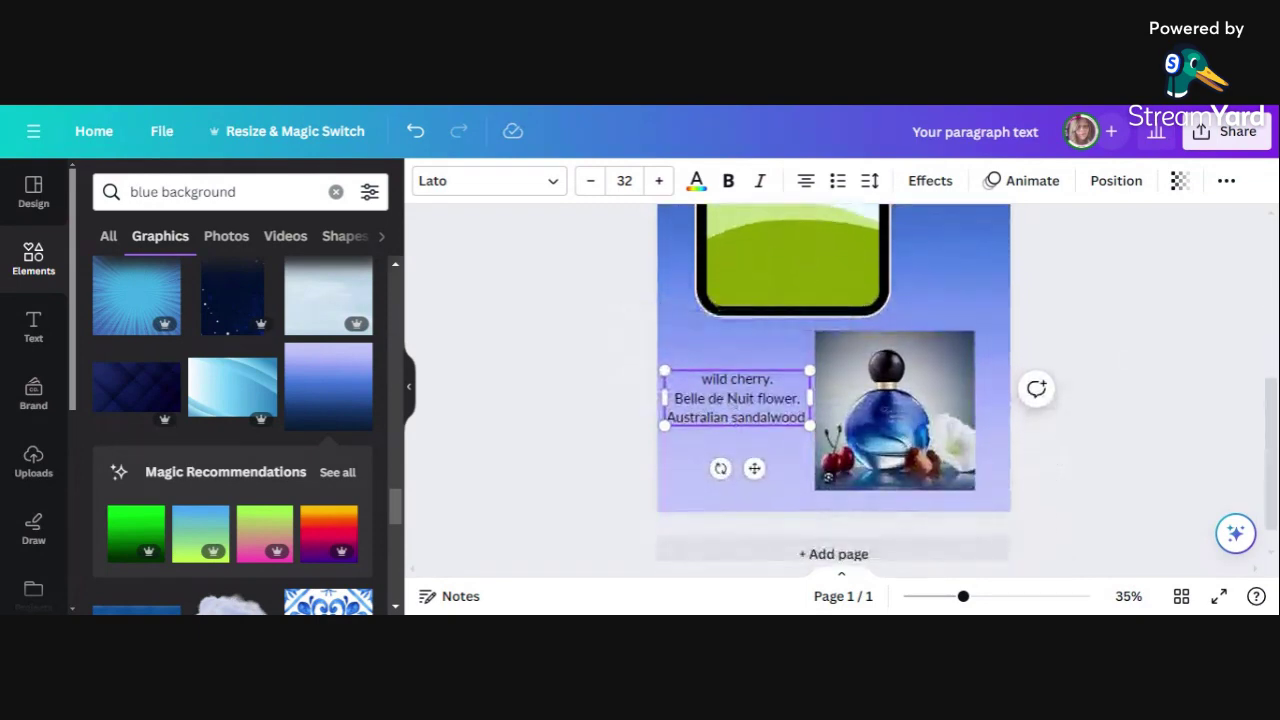
key("ctrl+a")
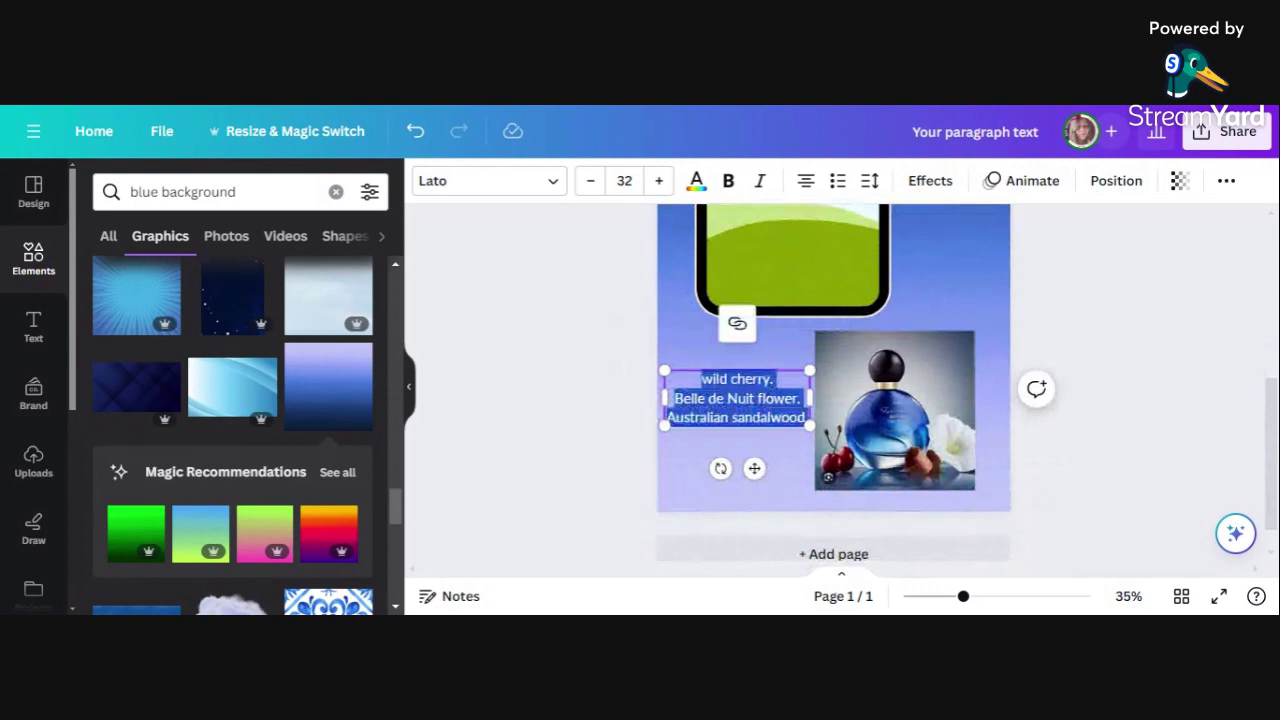
left_click(697, 181)
left_click(700, 183)
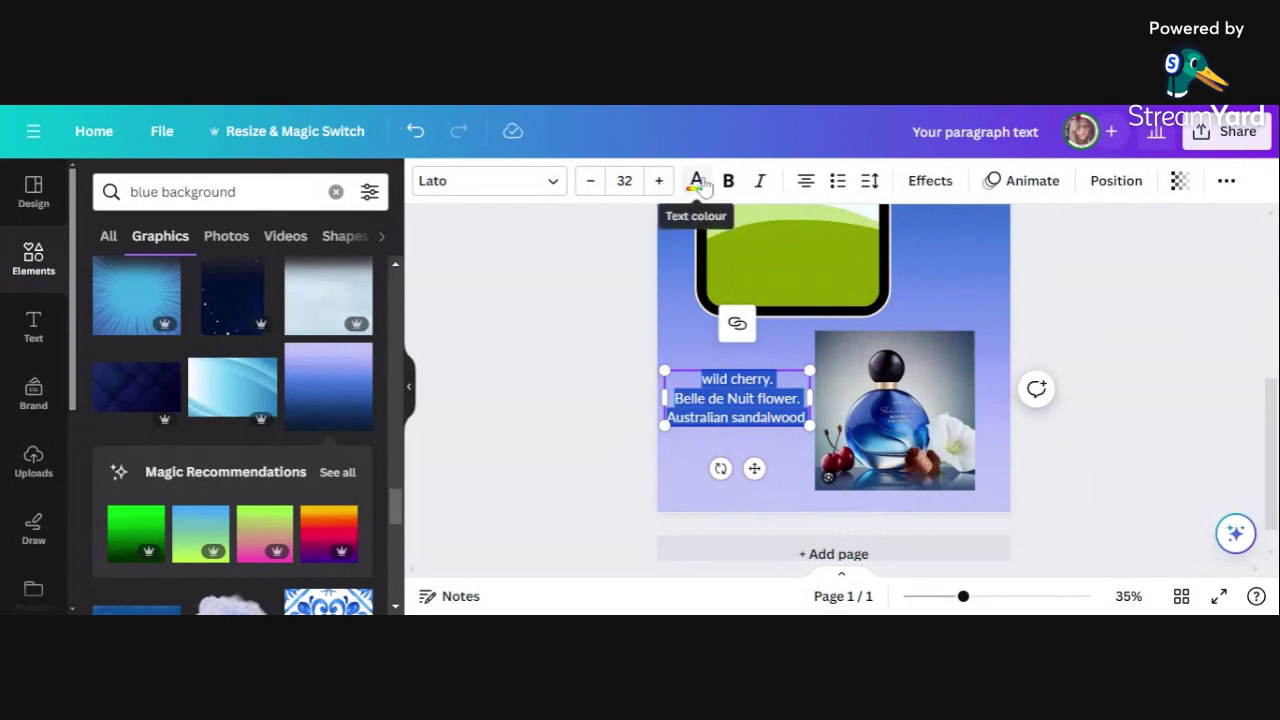
left_click(698, 182)
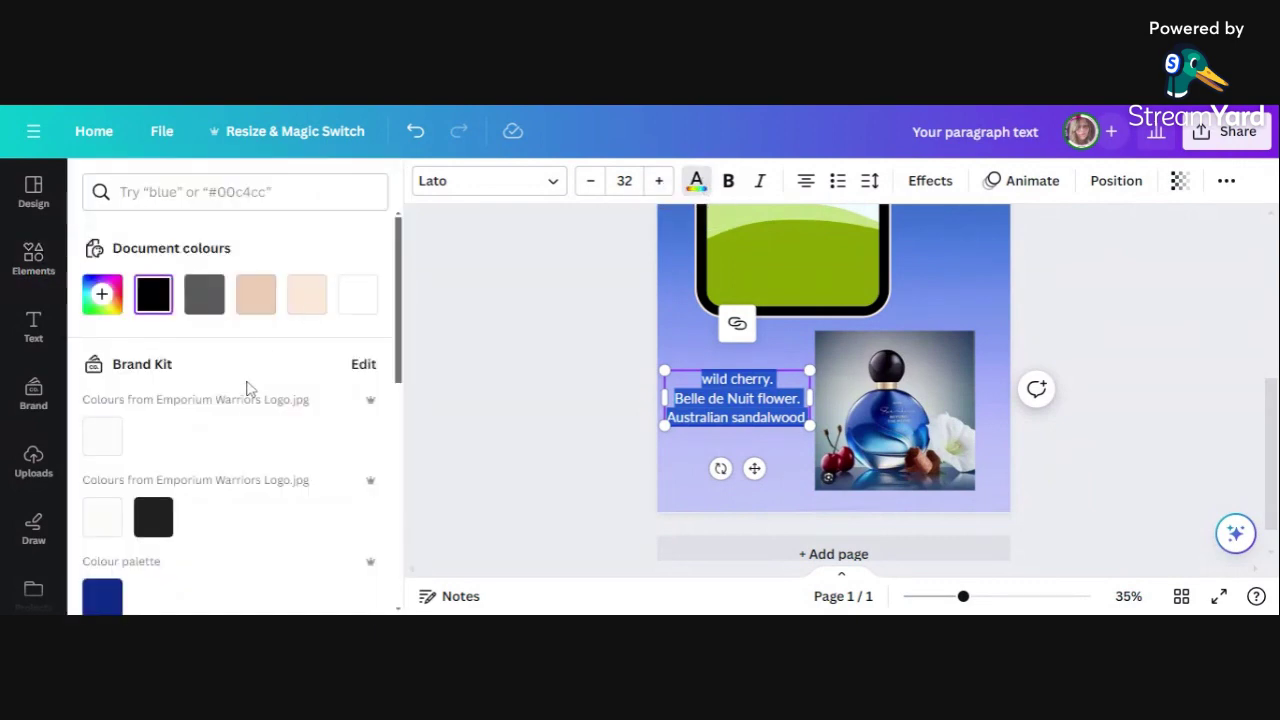
scroll(248, 388, "down", 5)
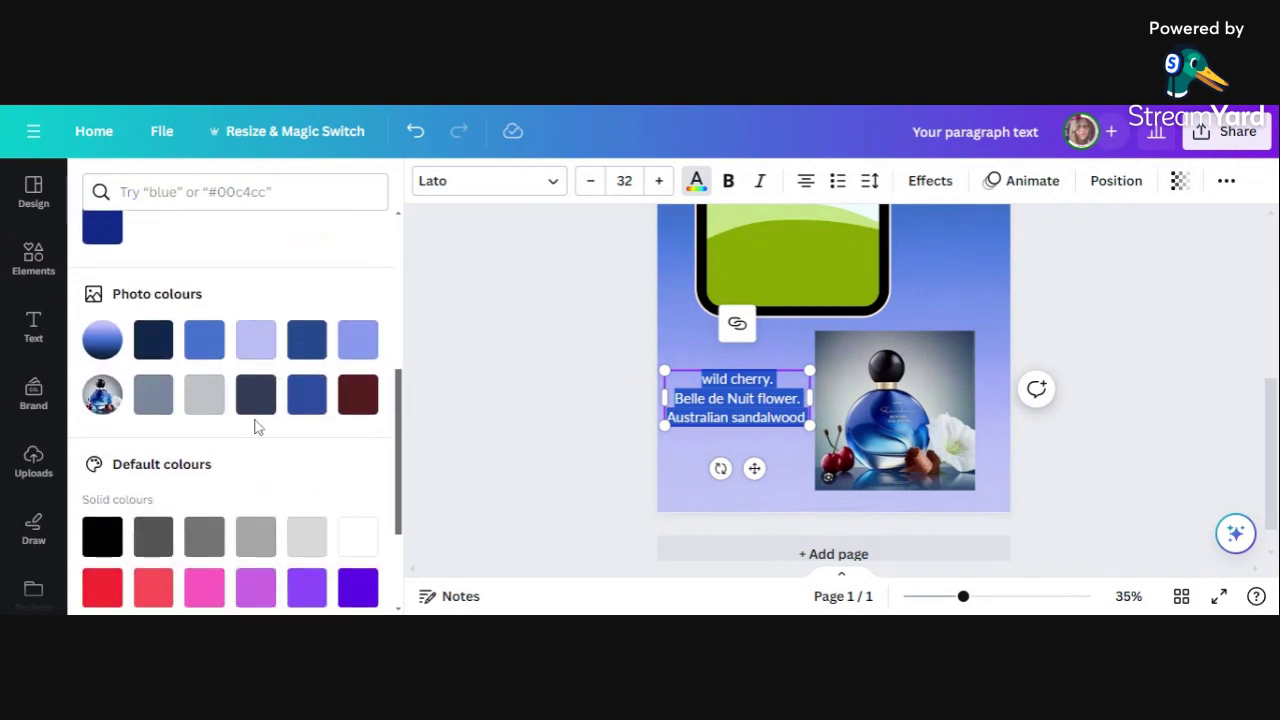
left_click(150, 345)
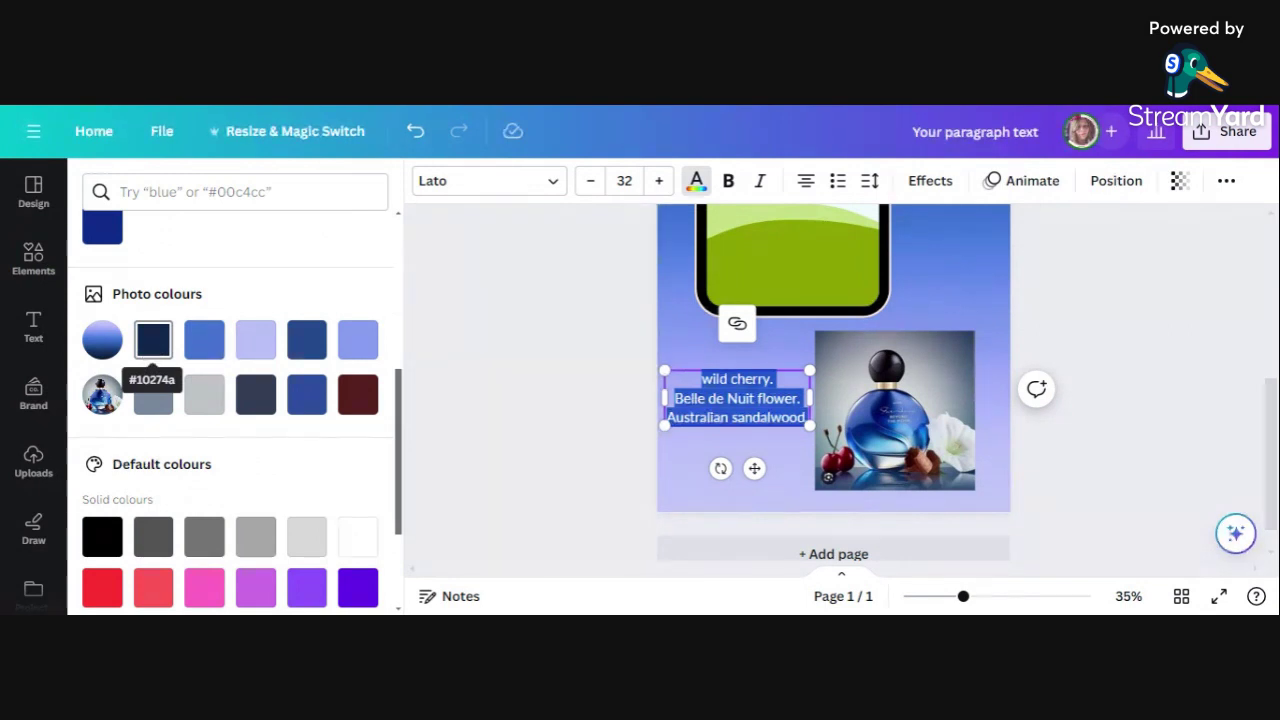
left_click(158, 342)
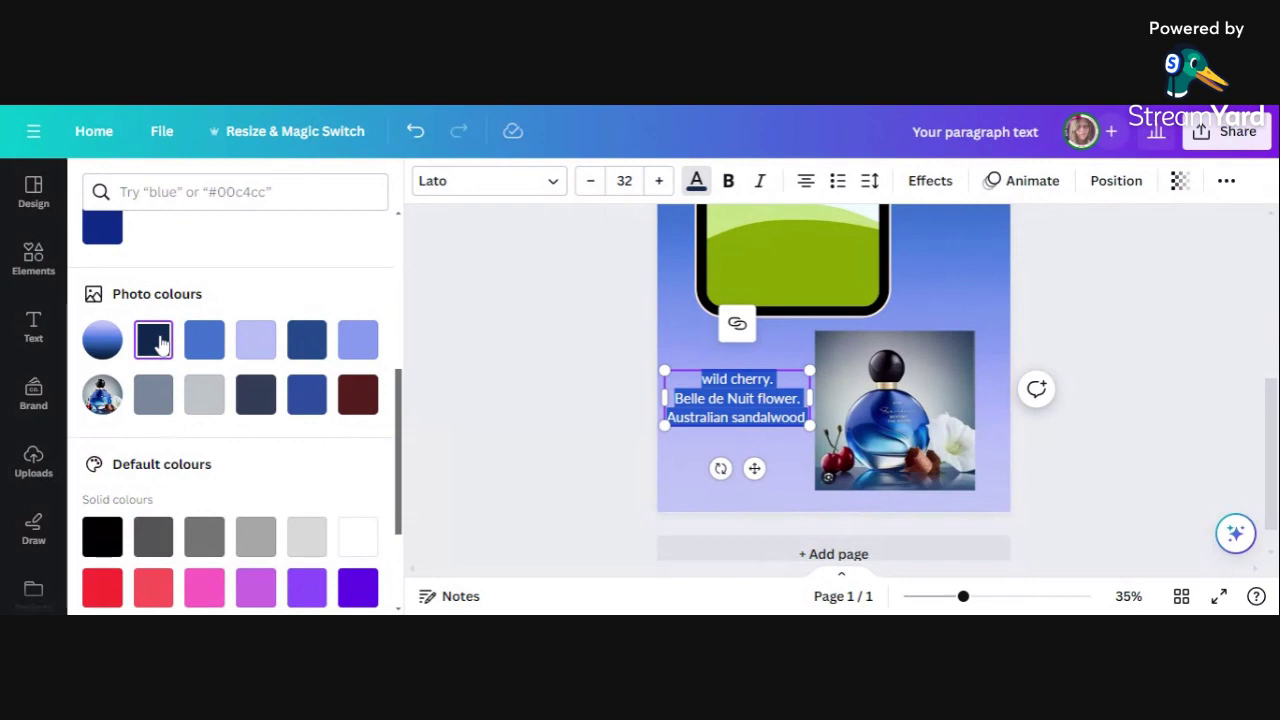
left_click(518, 303)
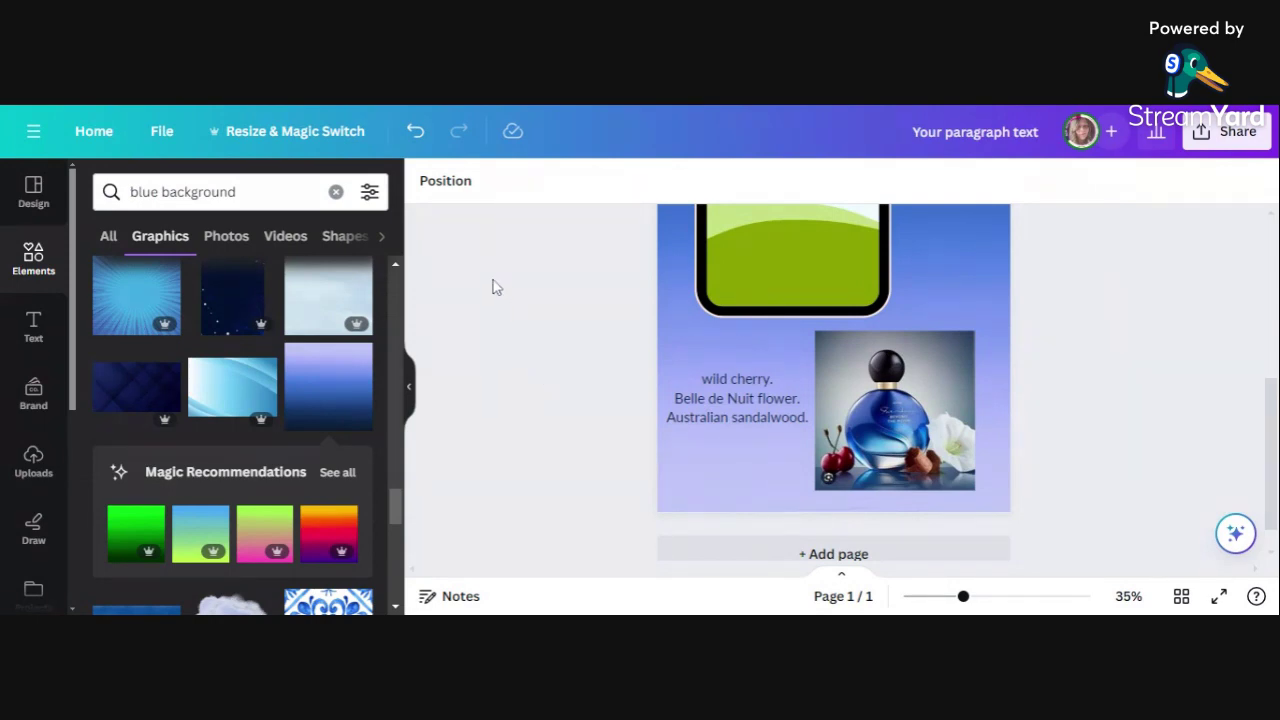
Nudge the notes text up slightly and search Elements for 'price tag blue'
left_click(737, 407)
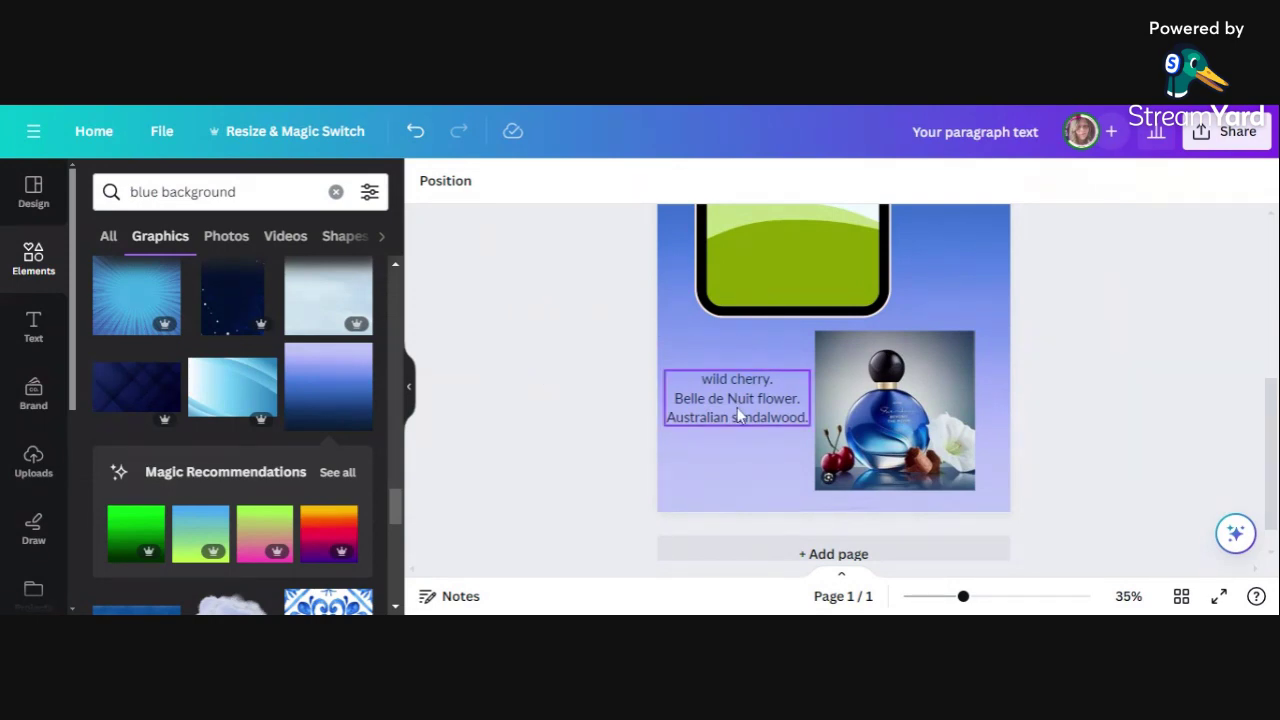
left_click_drag(737, 407, 730, 378)
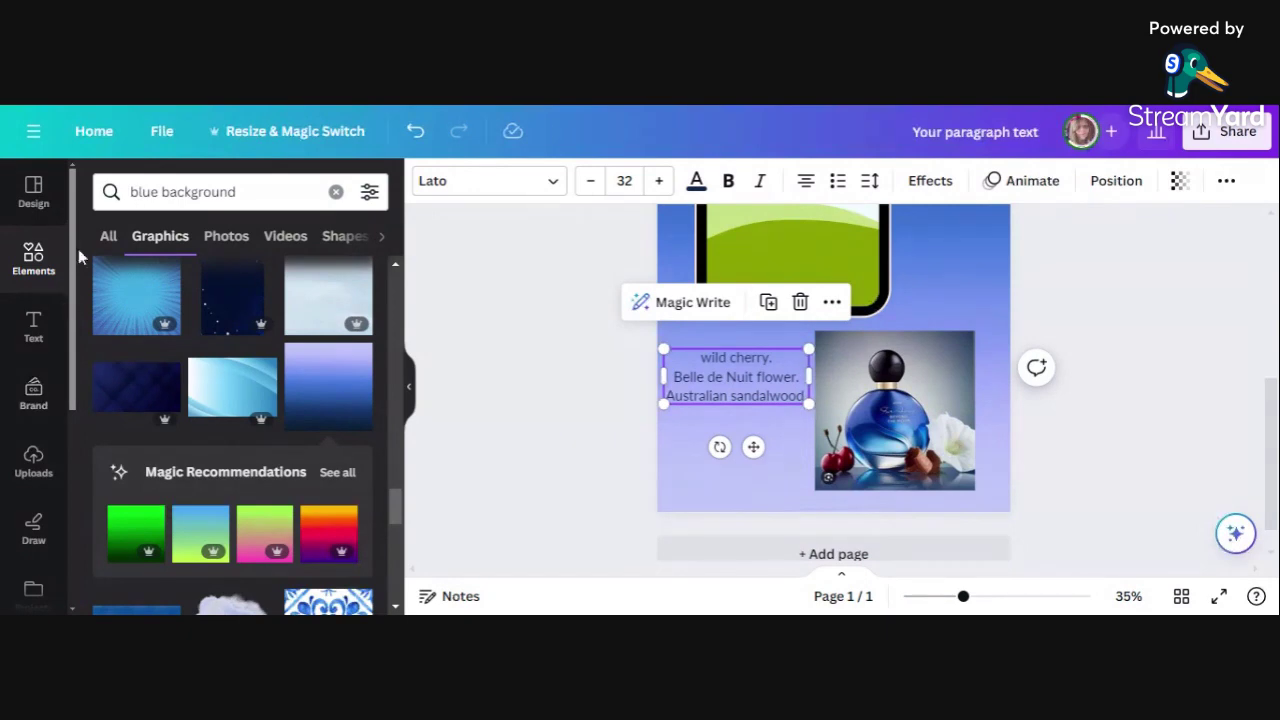
left_click(34, 258)
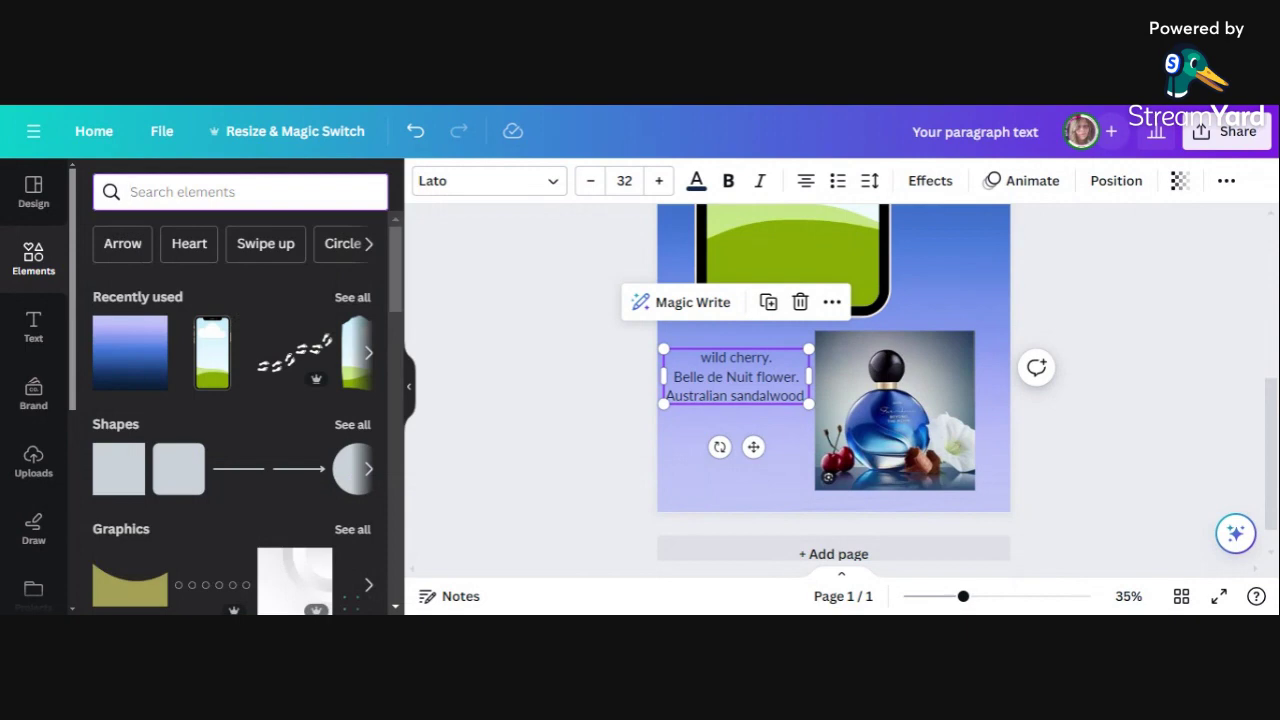
type("pric")
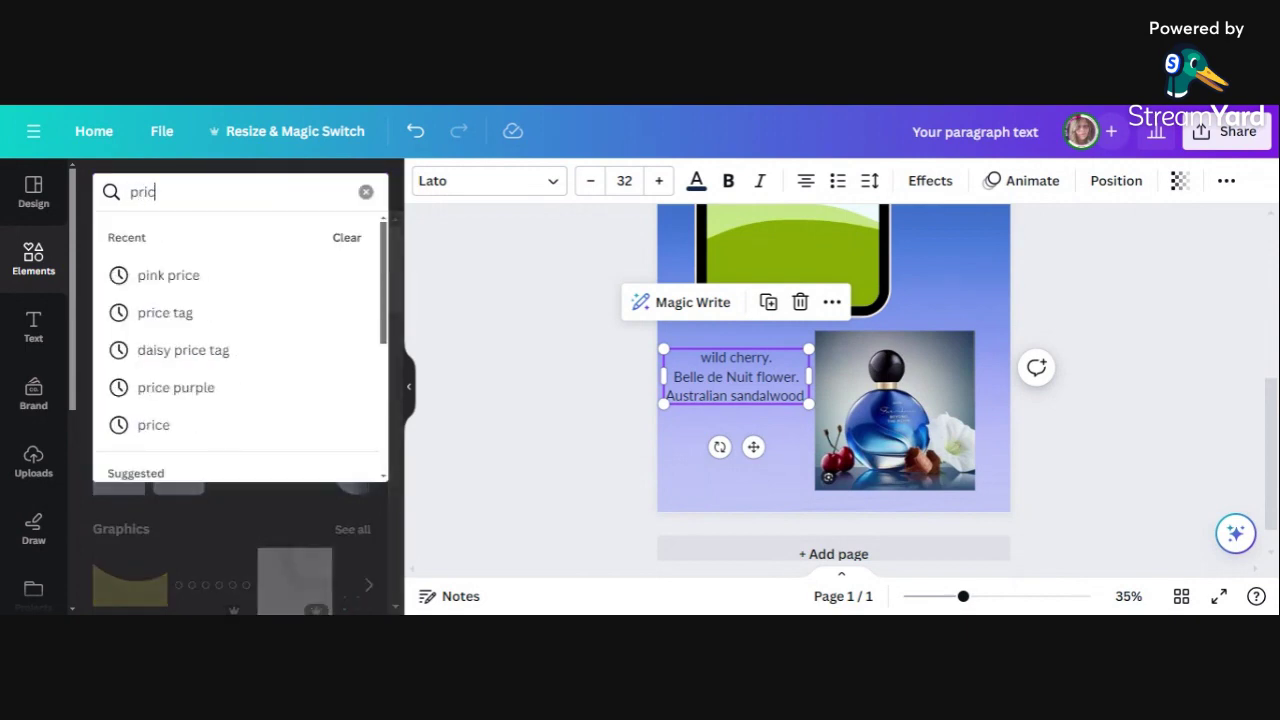
type("e tag blue")
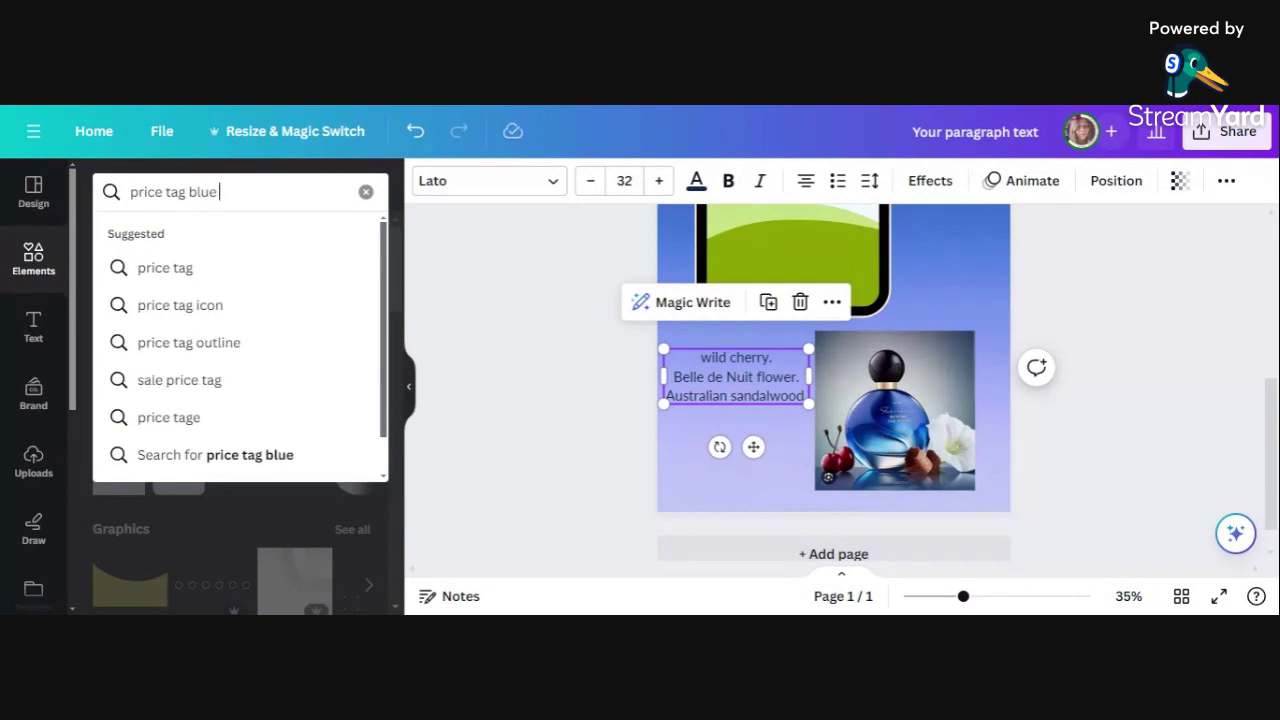
key("Return")
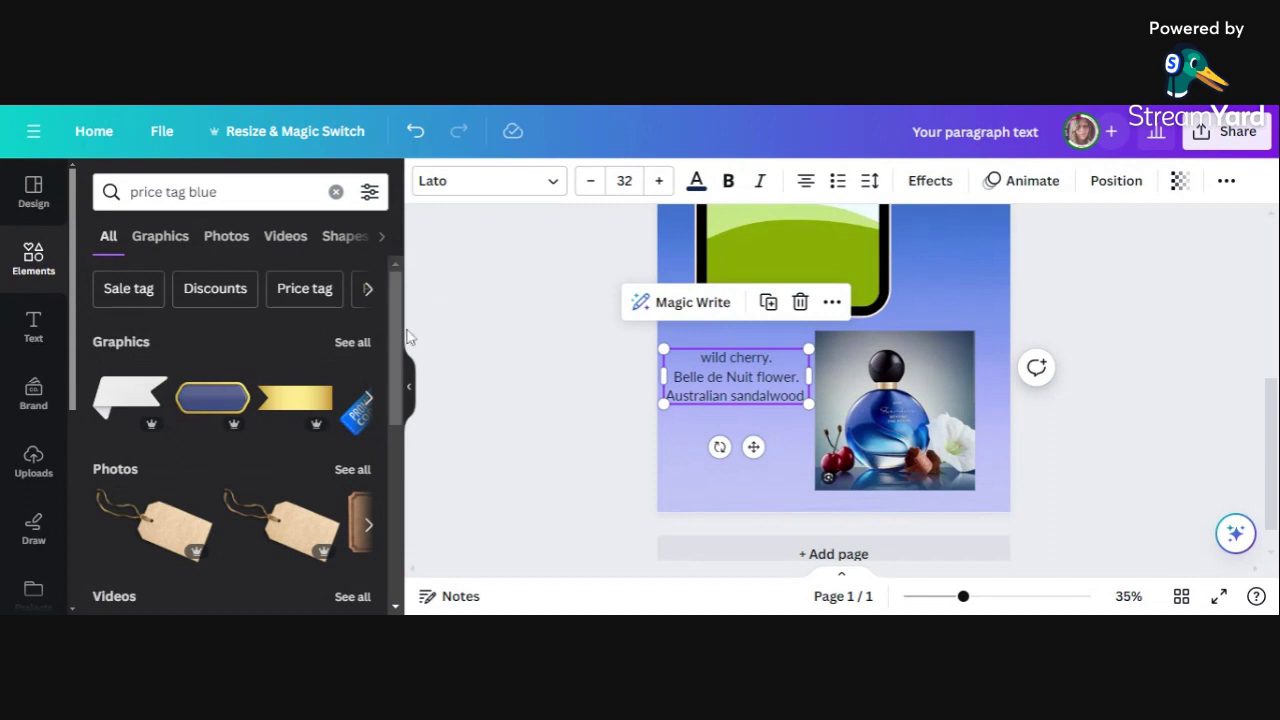
Scroll through all the price tag graphic results
left_click(357, 349)
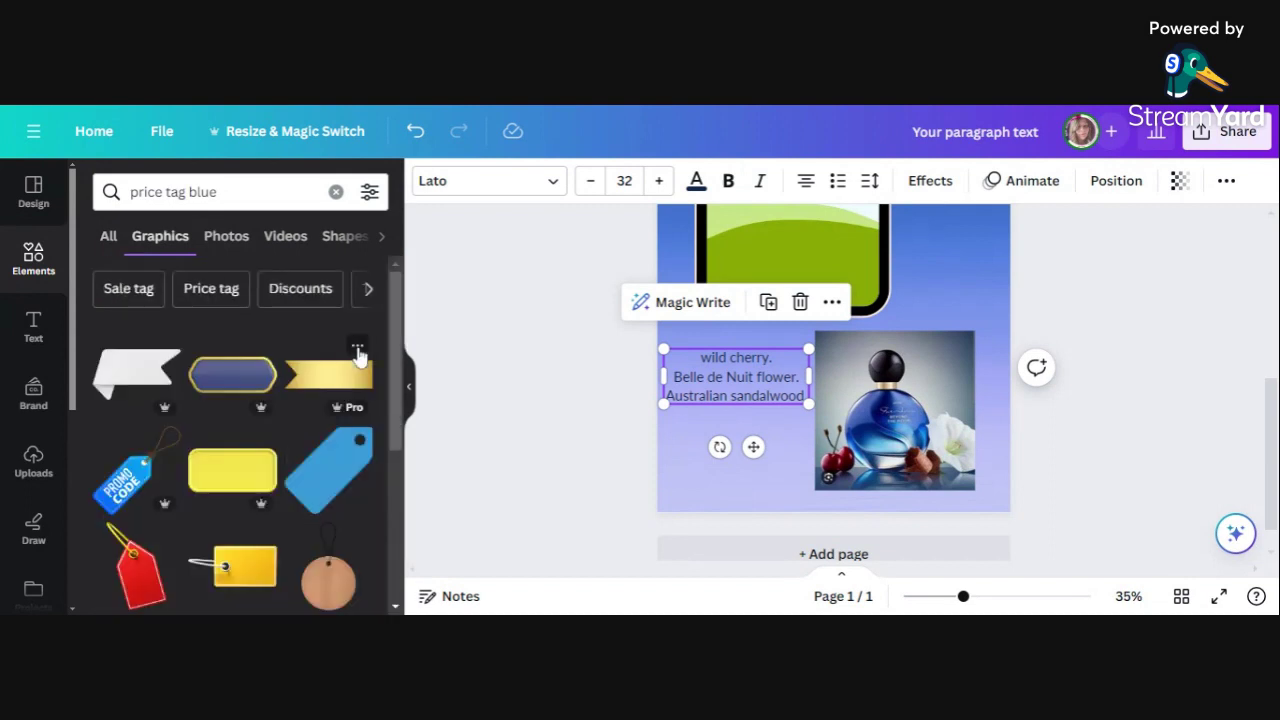
scroll(367, 428, "down", 1)
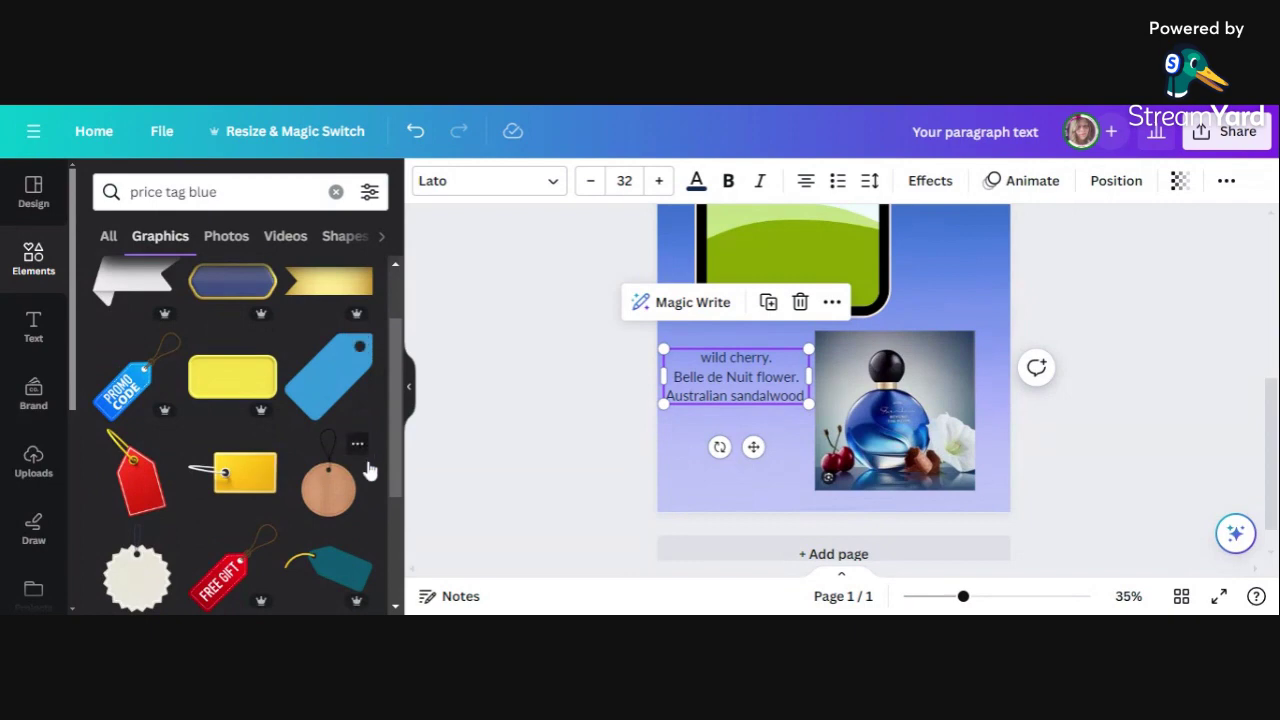
scroll(367, 465, "down", 3)
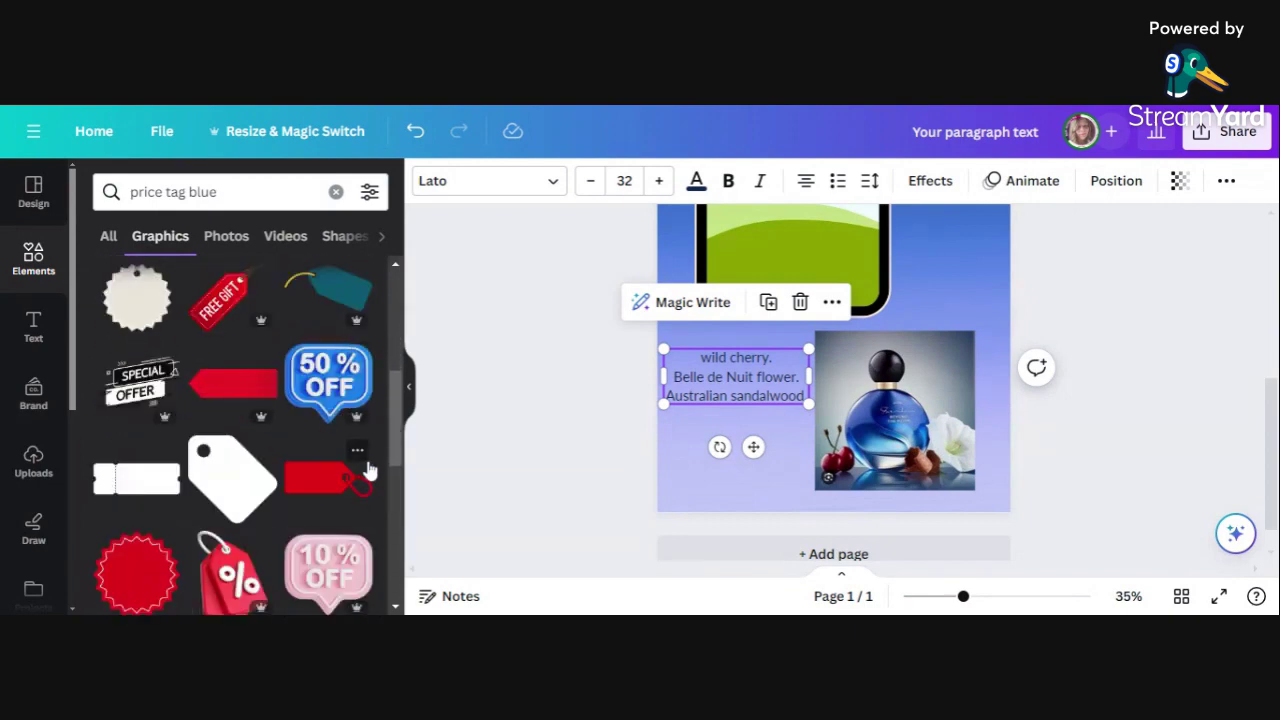
scroll(370, 470, "down", 3)
scroll(372, 466, "down", 5)
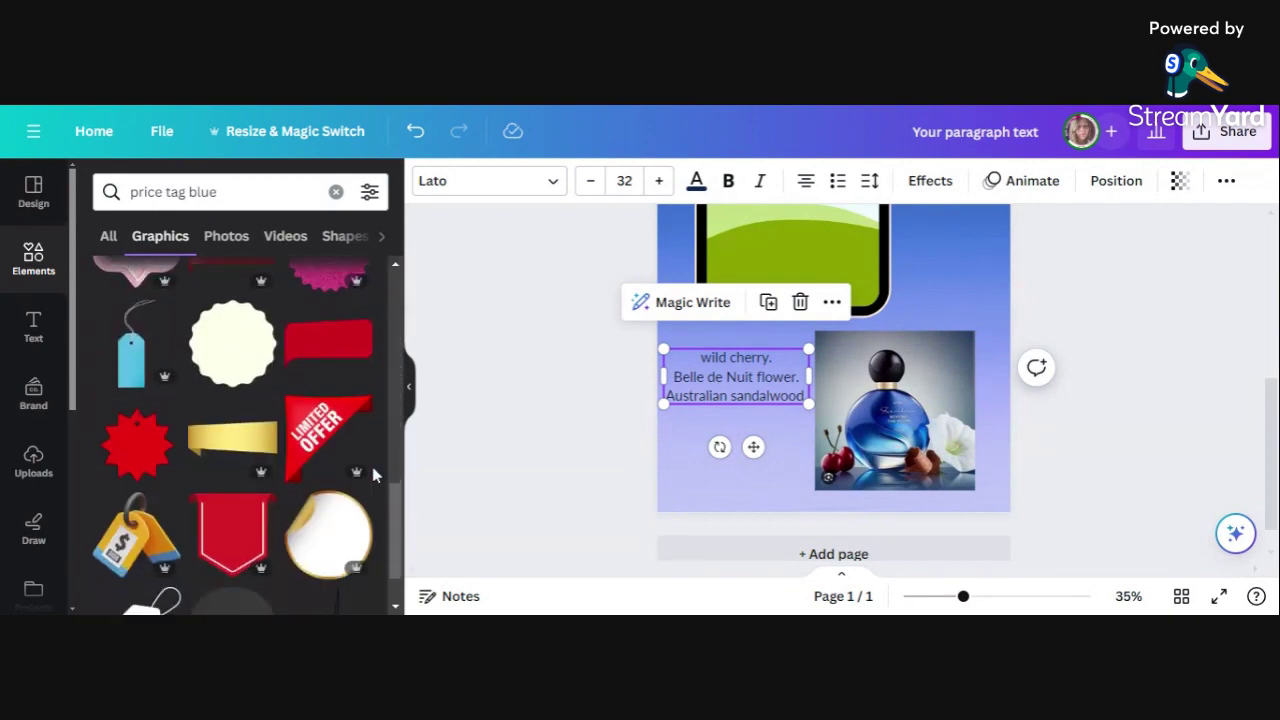
scroll(372, 466, "down", 3)
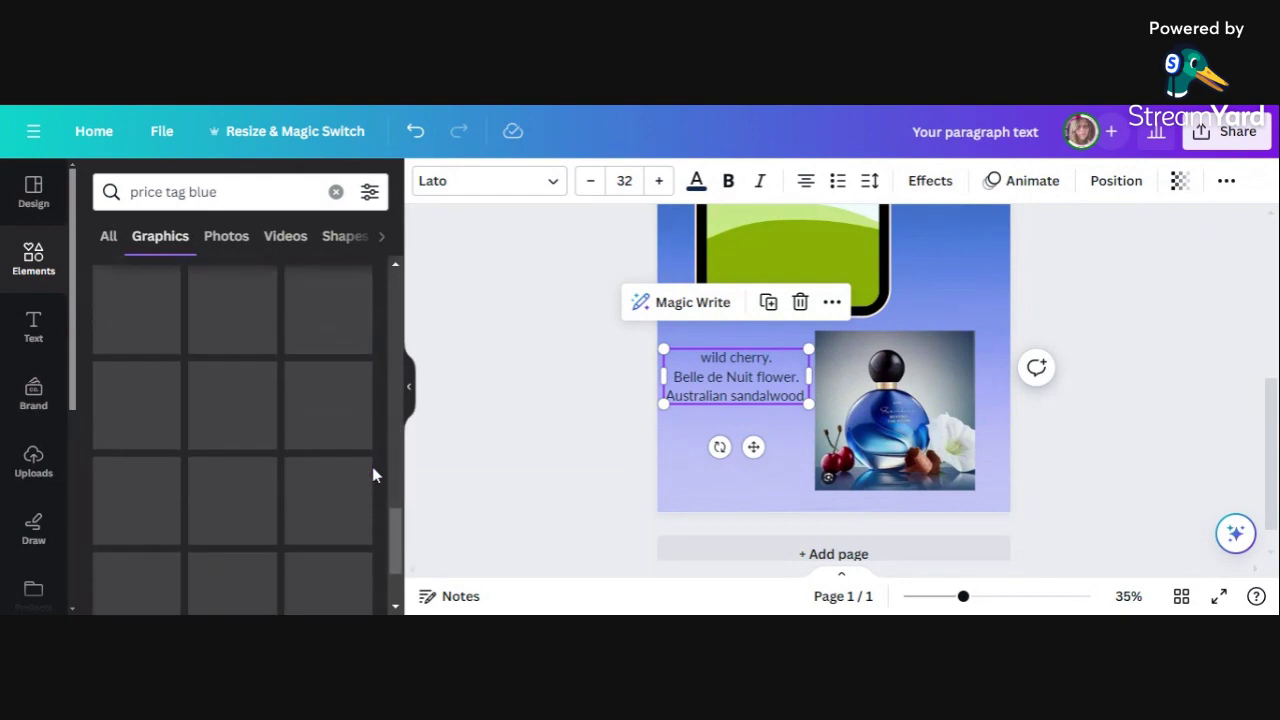
scroll(372, 466, "down", 2)
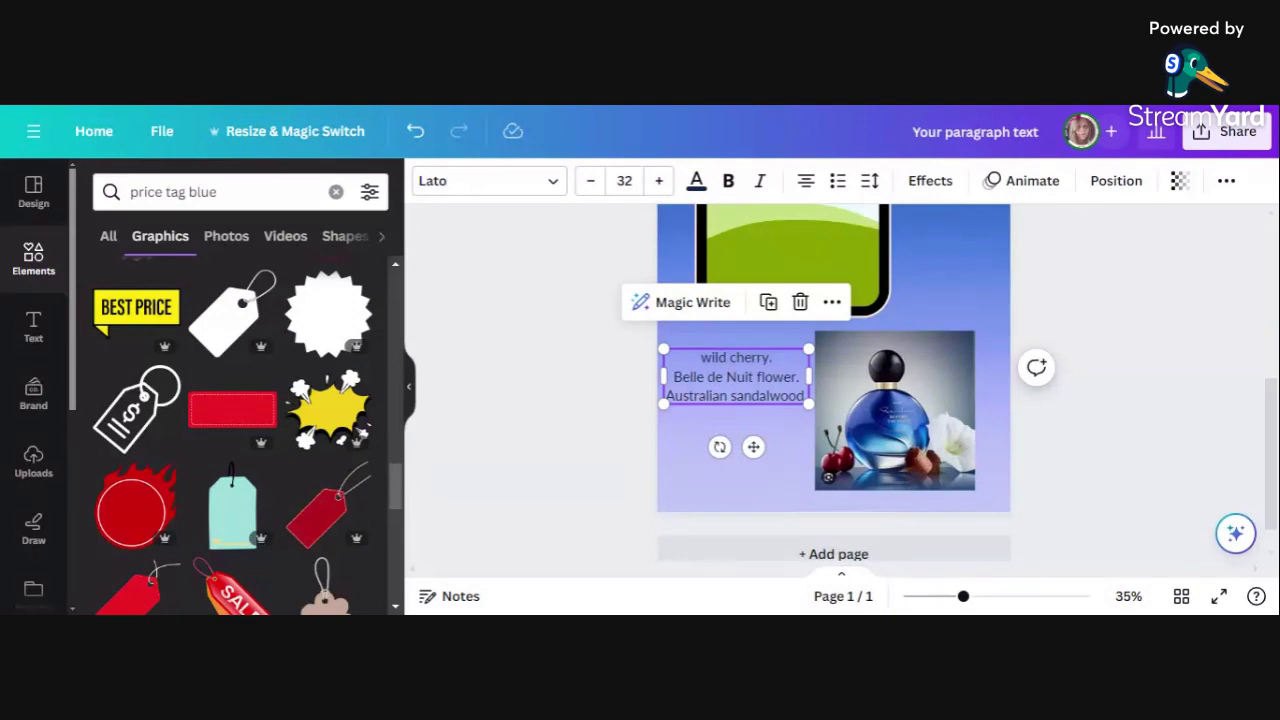
scroll(372, 466, "down", 5)
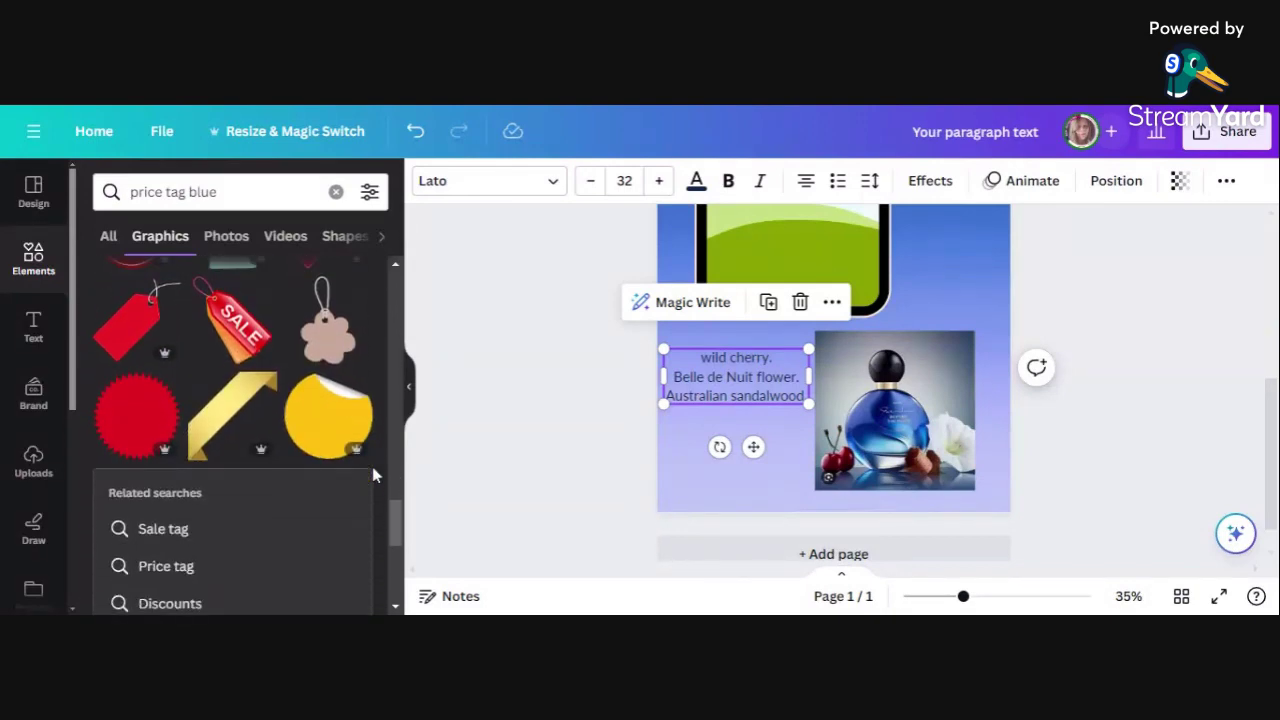
scroll(372, 466, "down", 5)
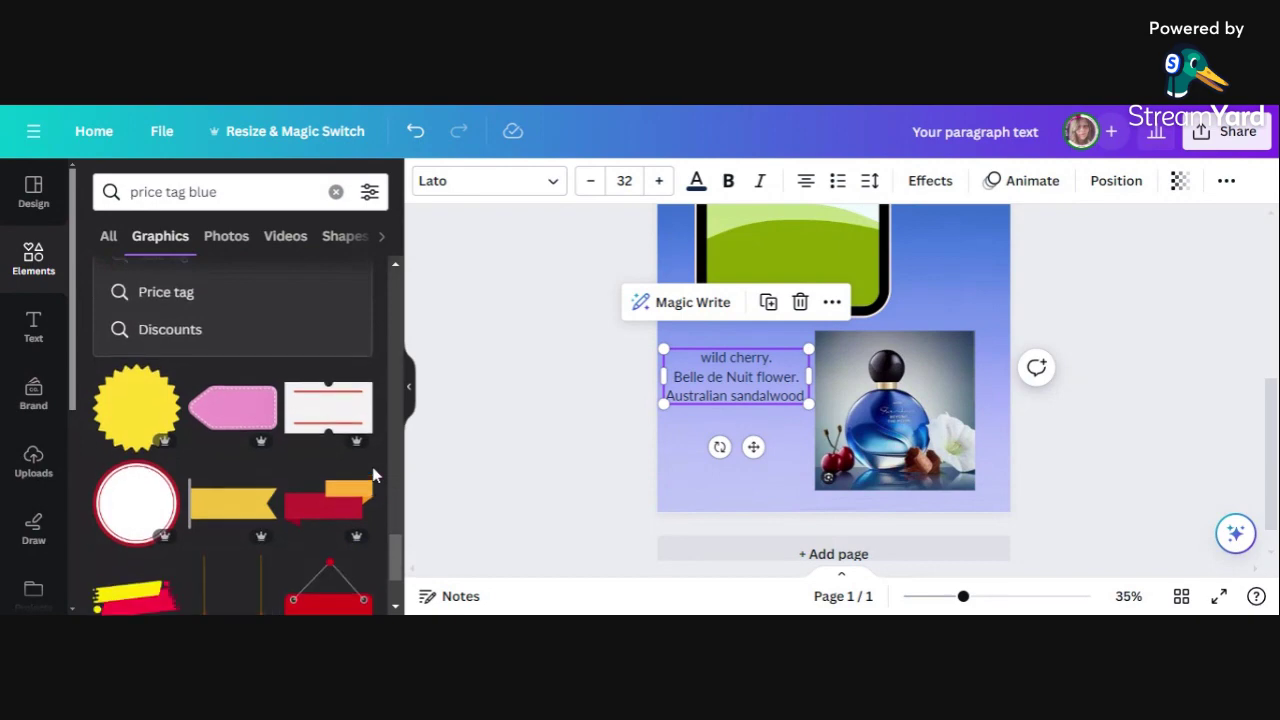
scroll(372, 466, "up", 6)
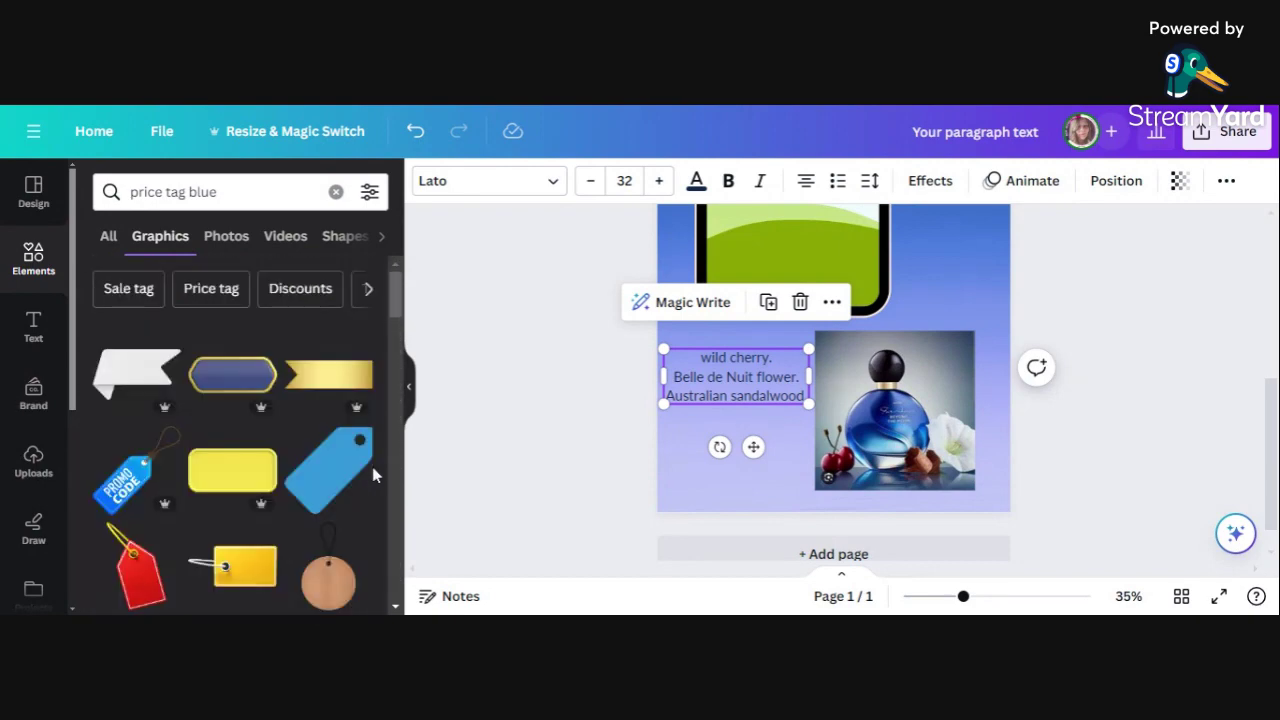
scroll(372, 466, "down", 1)
Add the blue price tag, shrink it, and delete the leftover large copy
left_click(338, 367)
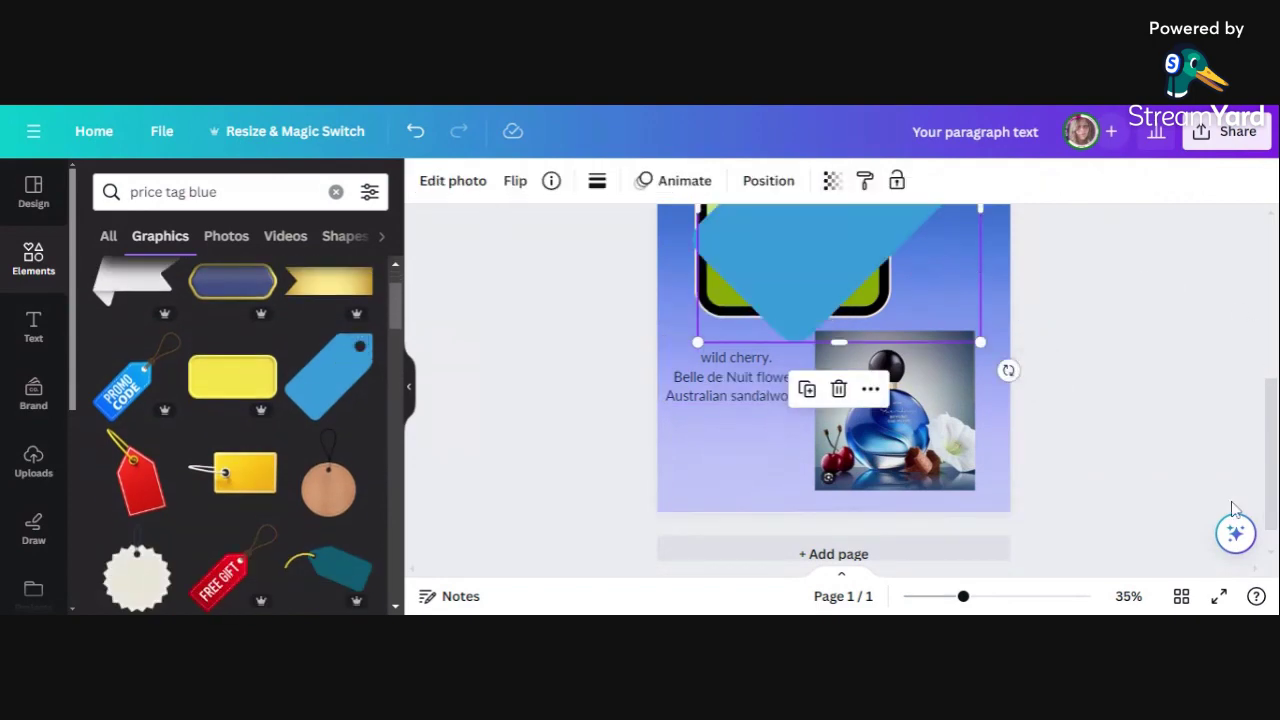
left_click(935, 597)
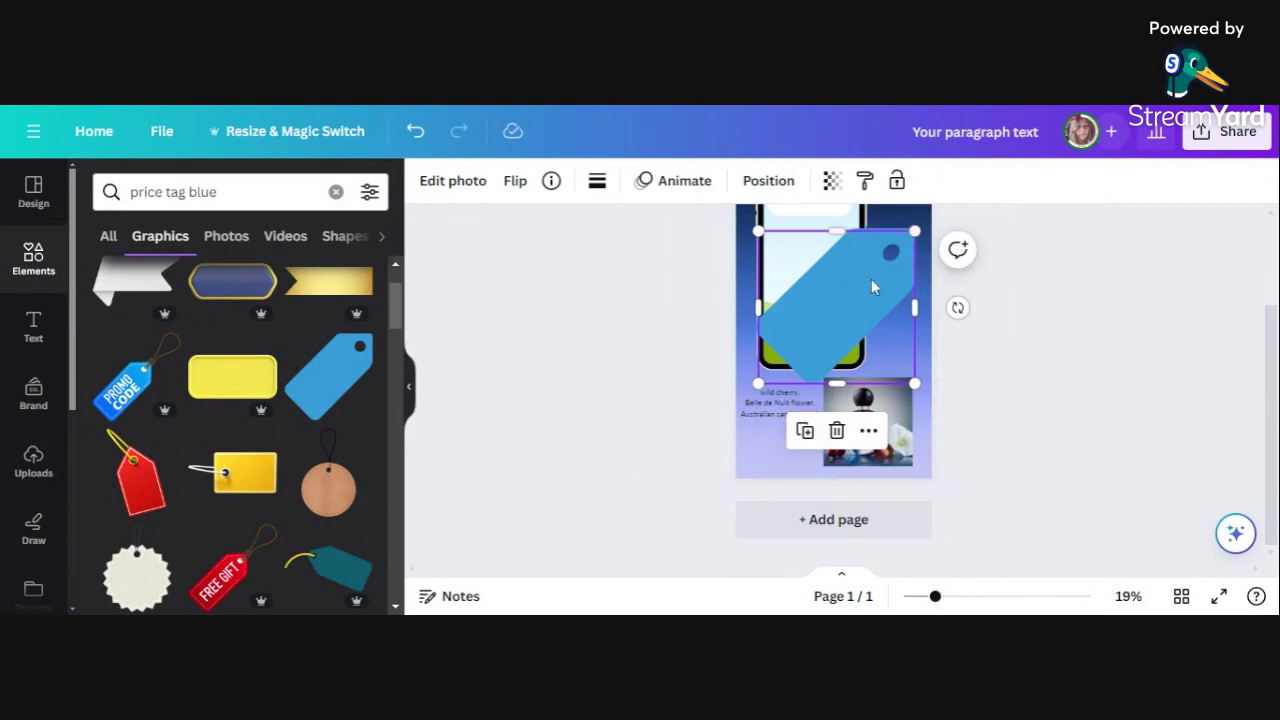
left_click_drag(915, 231, 789, 453)
left_click(839, 295)
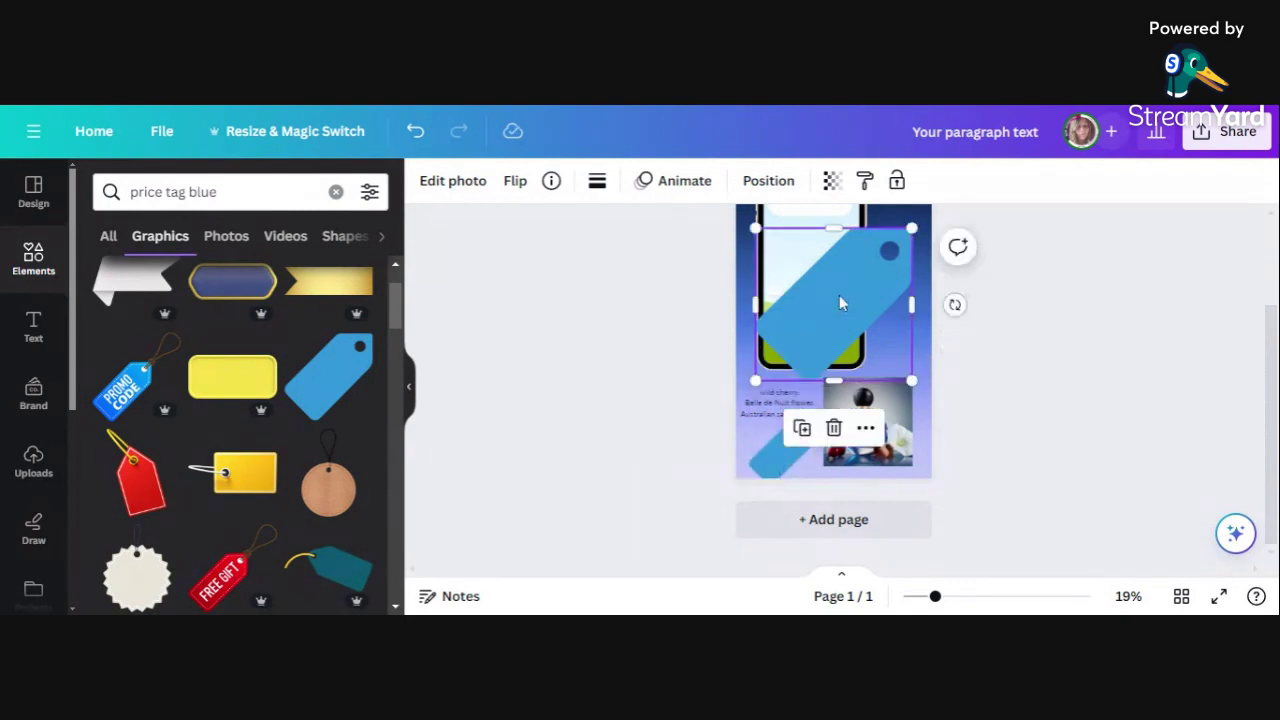
key("Delete")
Tilt the small tag slightly and settle it in the page's bottom-left corner
left_click(785, 453)
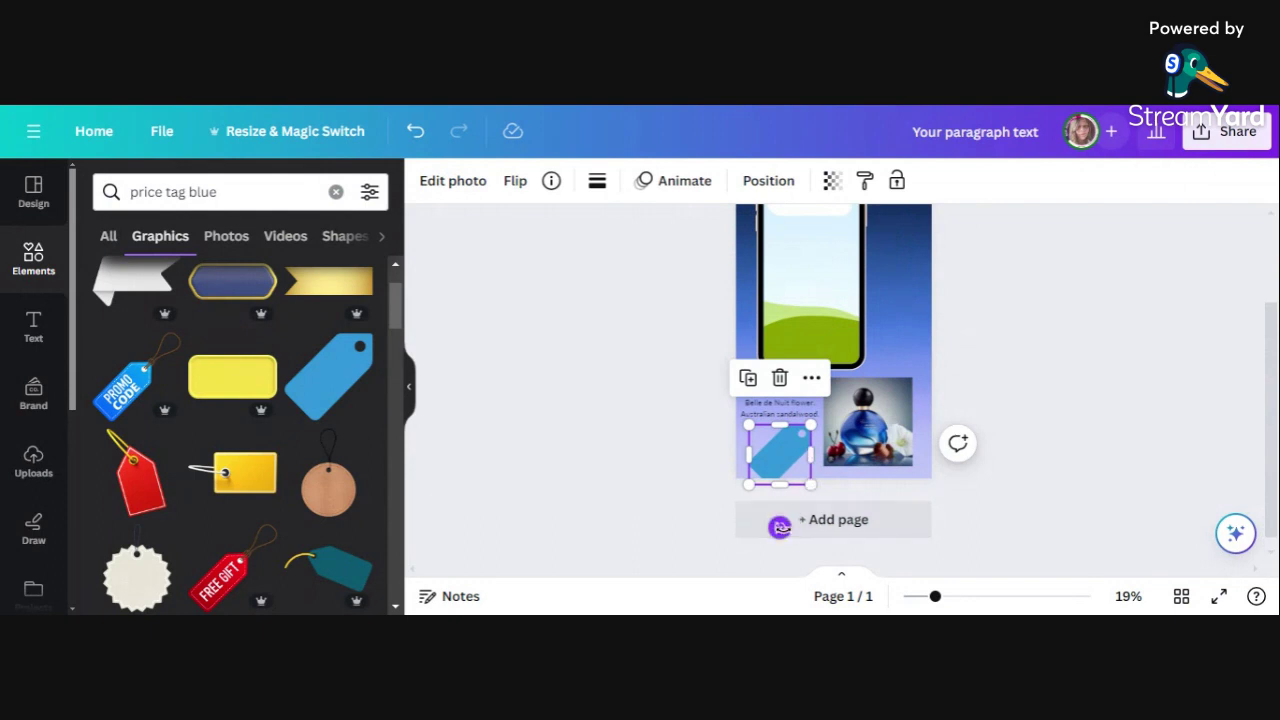
left_click_drag(780, 524, 740, 523)
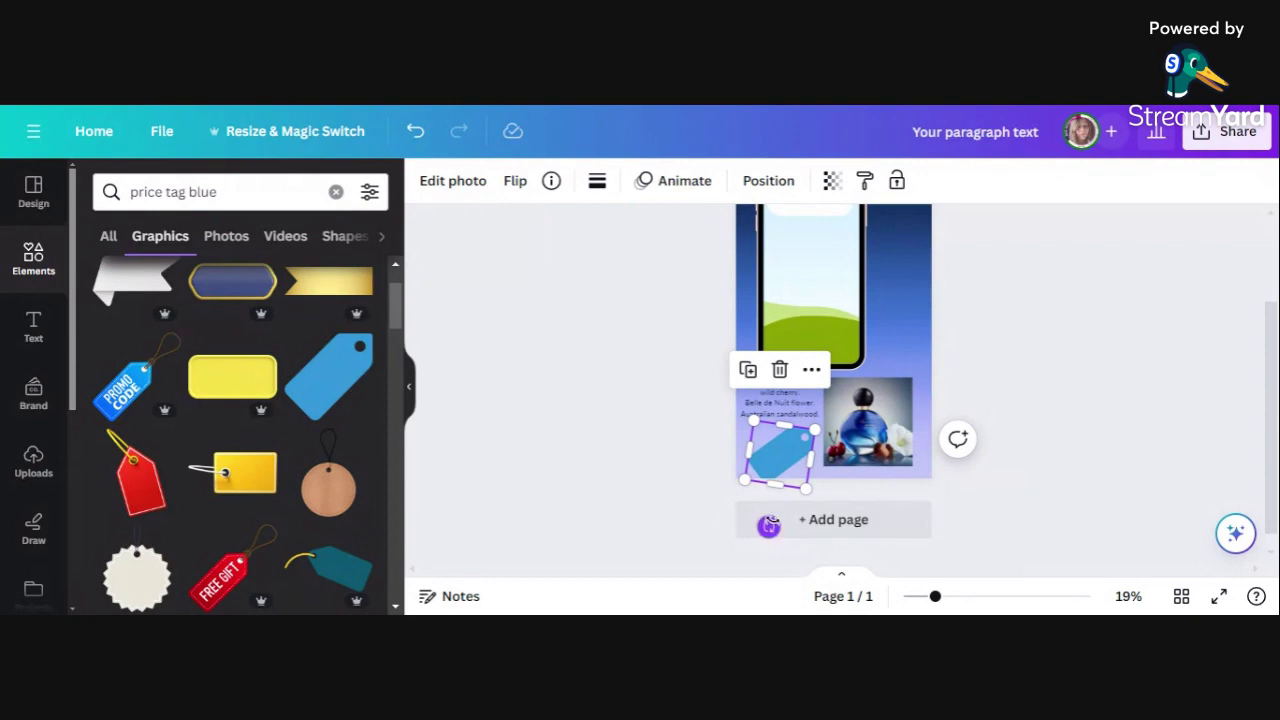
left_click(654, 360)
left_click(811, 458)
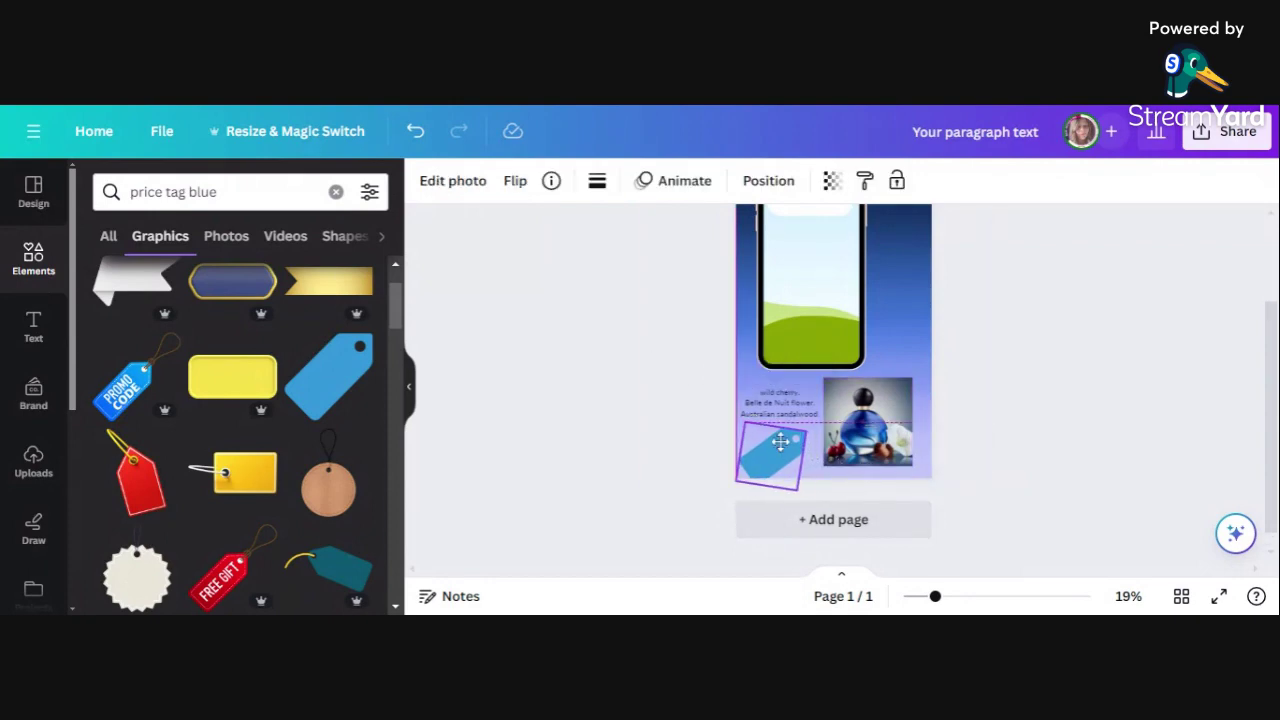
left_click_drag(784, 440, 783, 431)
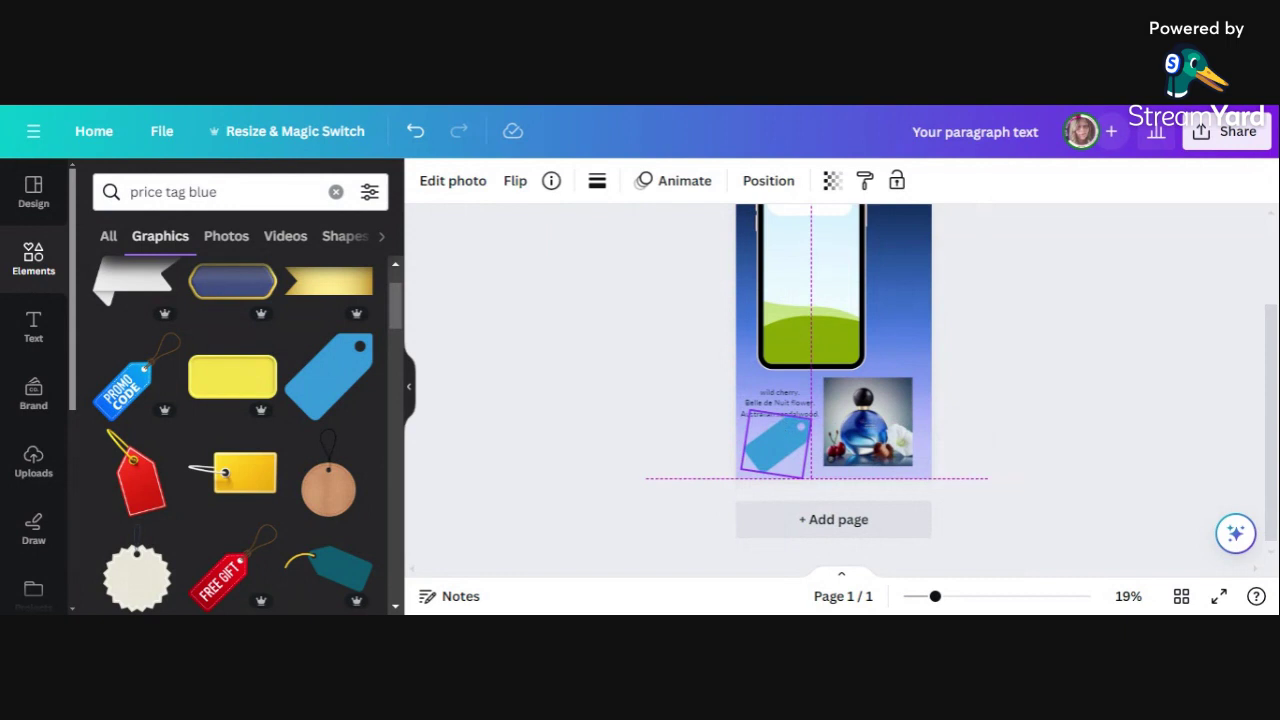
left_click_drag(783, 431, 783, 436)
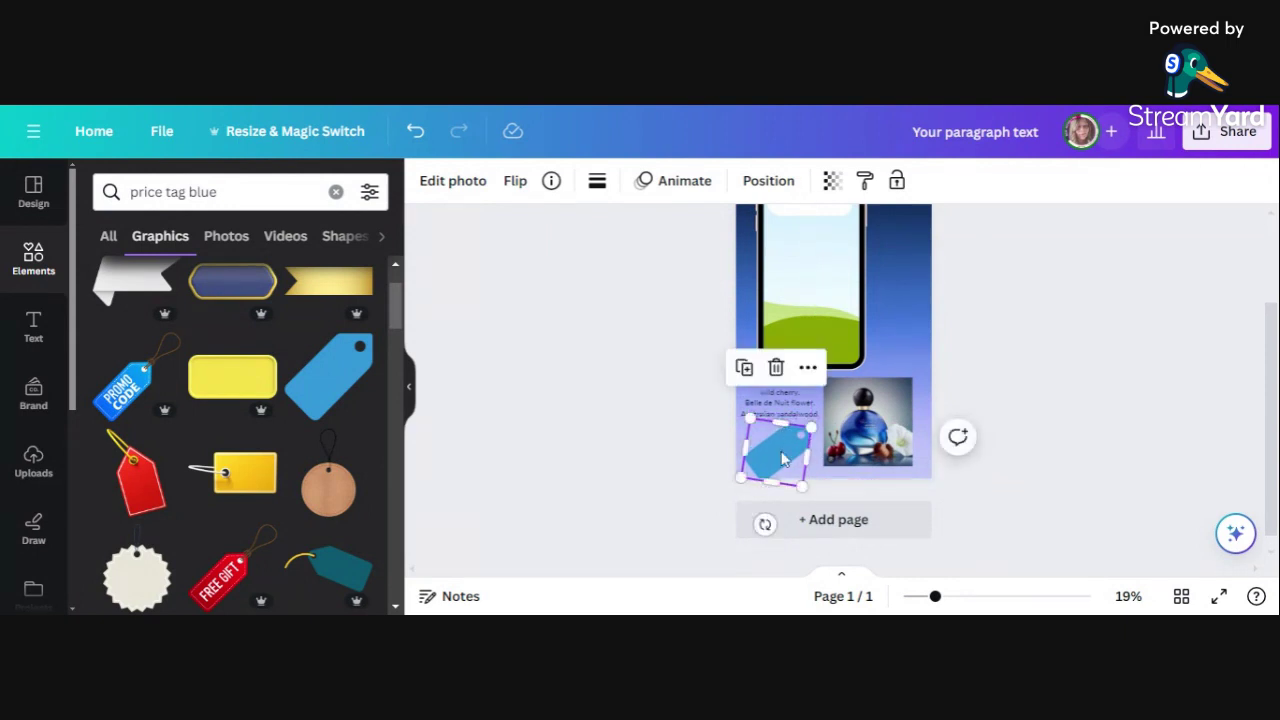
left_click(966, 596)
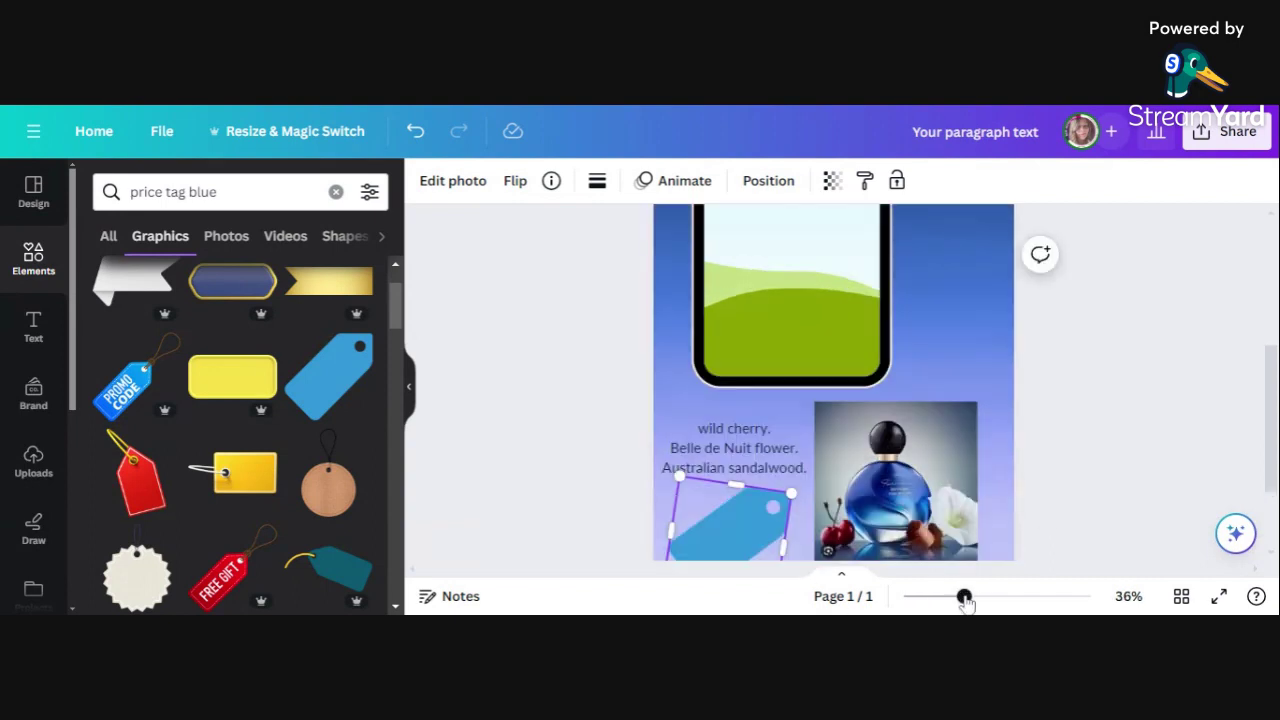
Duplicate the perfume notes text box and move the copy onto the blue price tag
left_click(803, 474)
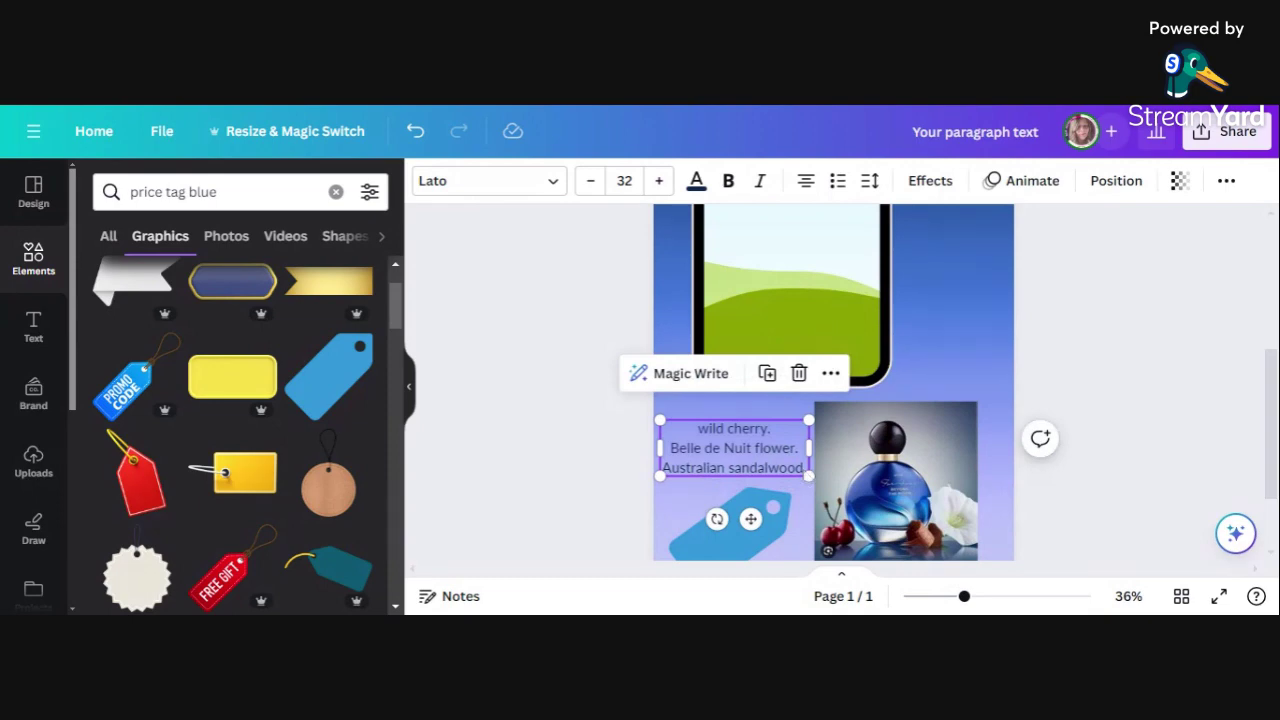
left_click_drag(803, 474, 809, 480)
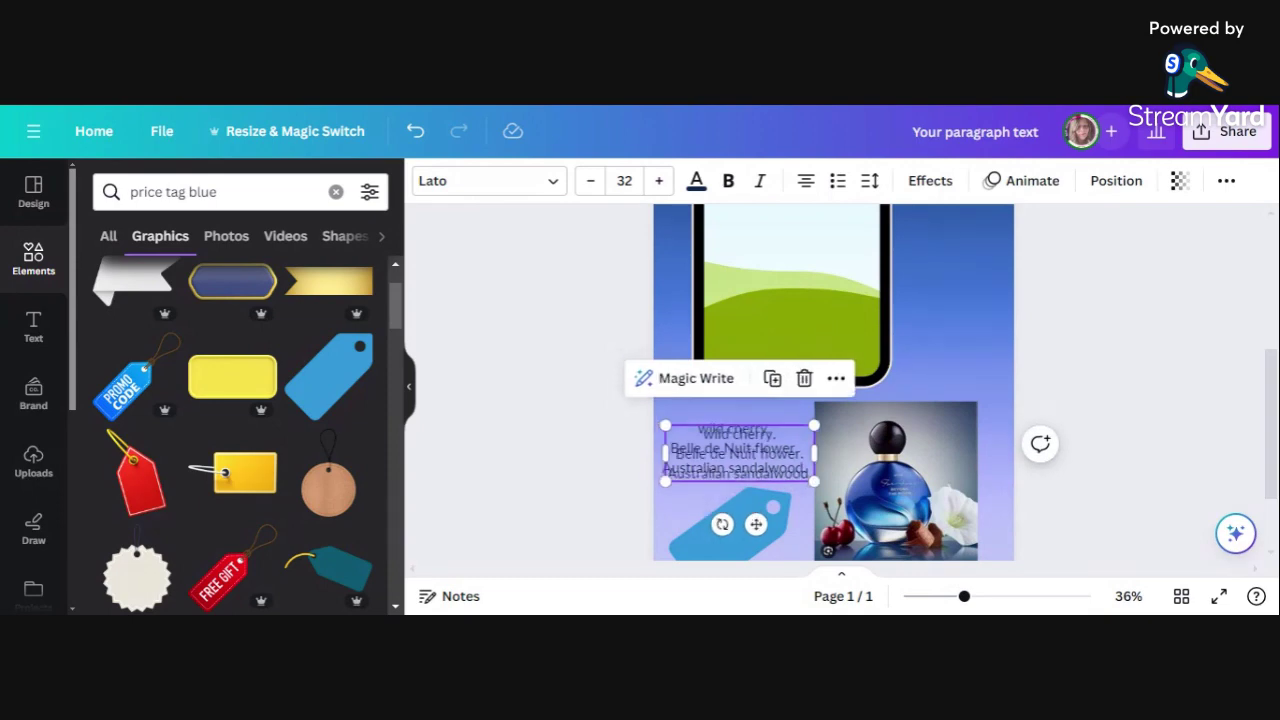
left_click_drag(705, 433, 715, 487)
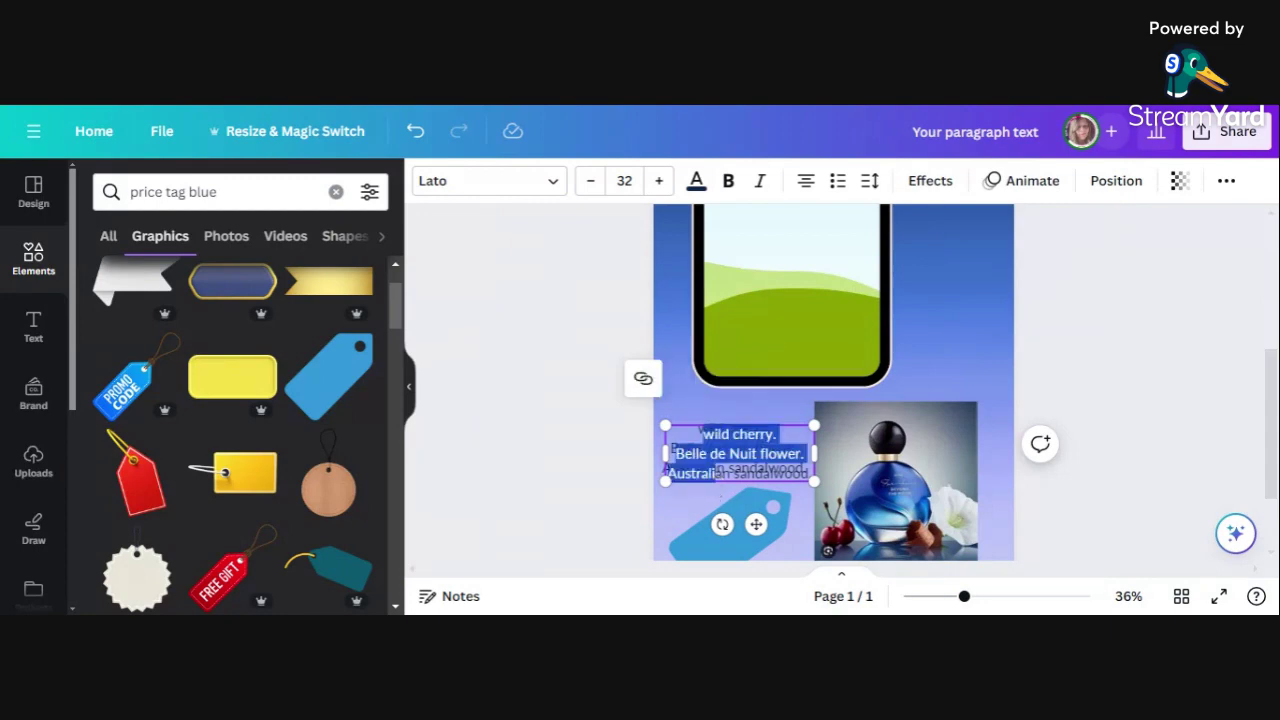
left_click(715, 487)
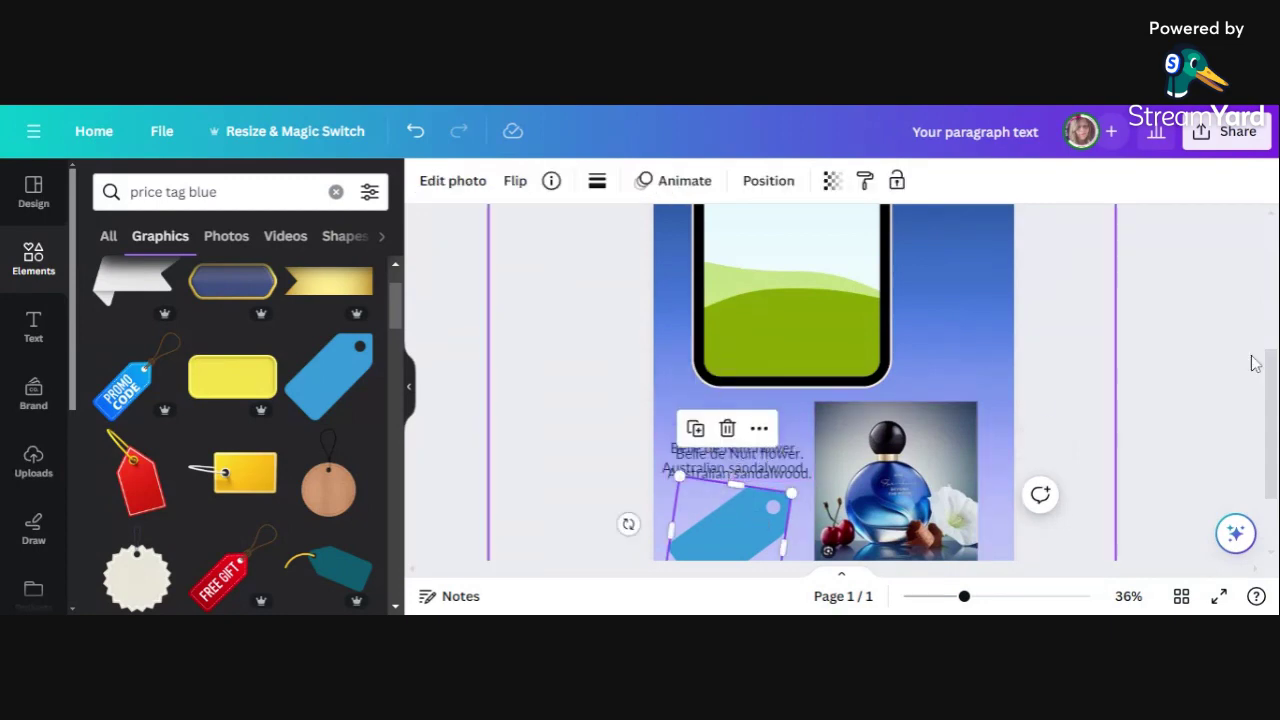
scroll(770, 360, "down", 2)
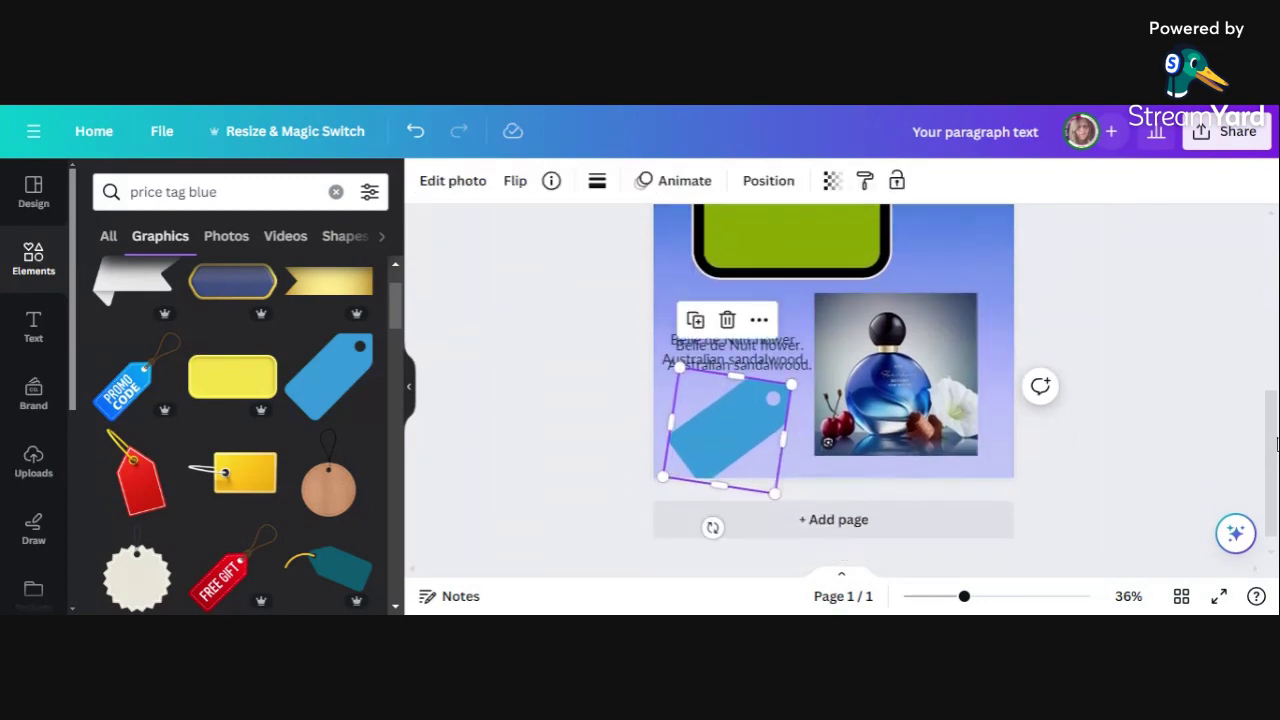
left_click(770, 360)
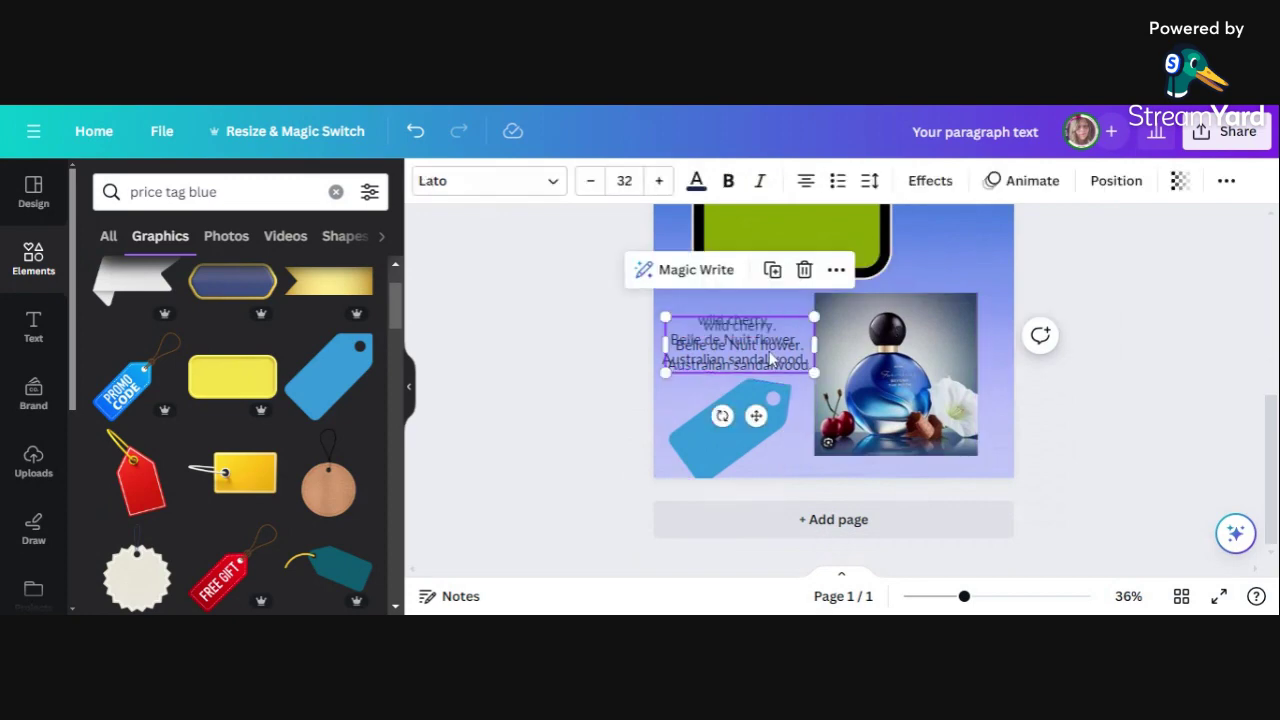
left_click_drag(770, 360, 752, 366)
left_click_drag(759, 415, 759, 427)
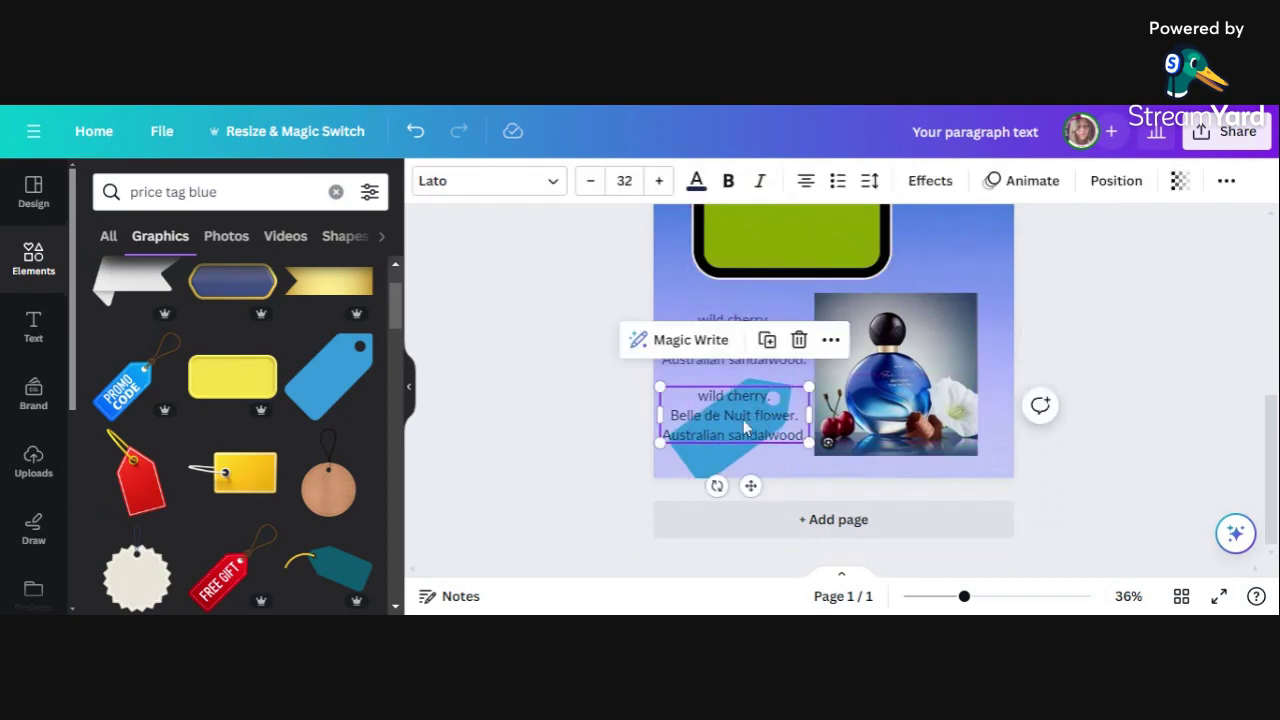
Replace the copied text with 'ONLY £16' and a second line 'at the moment'
double_click(759, 427)
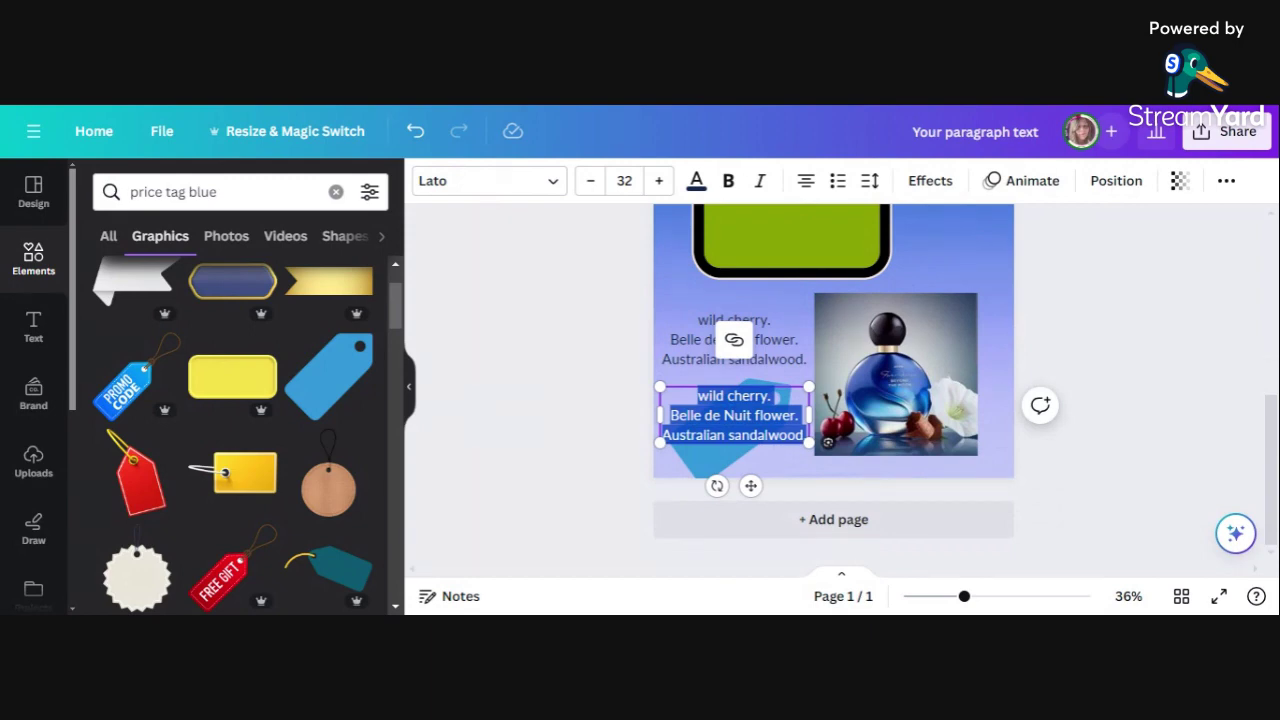
type("ONLY")
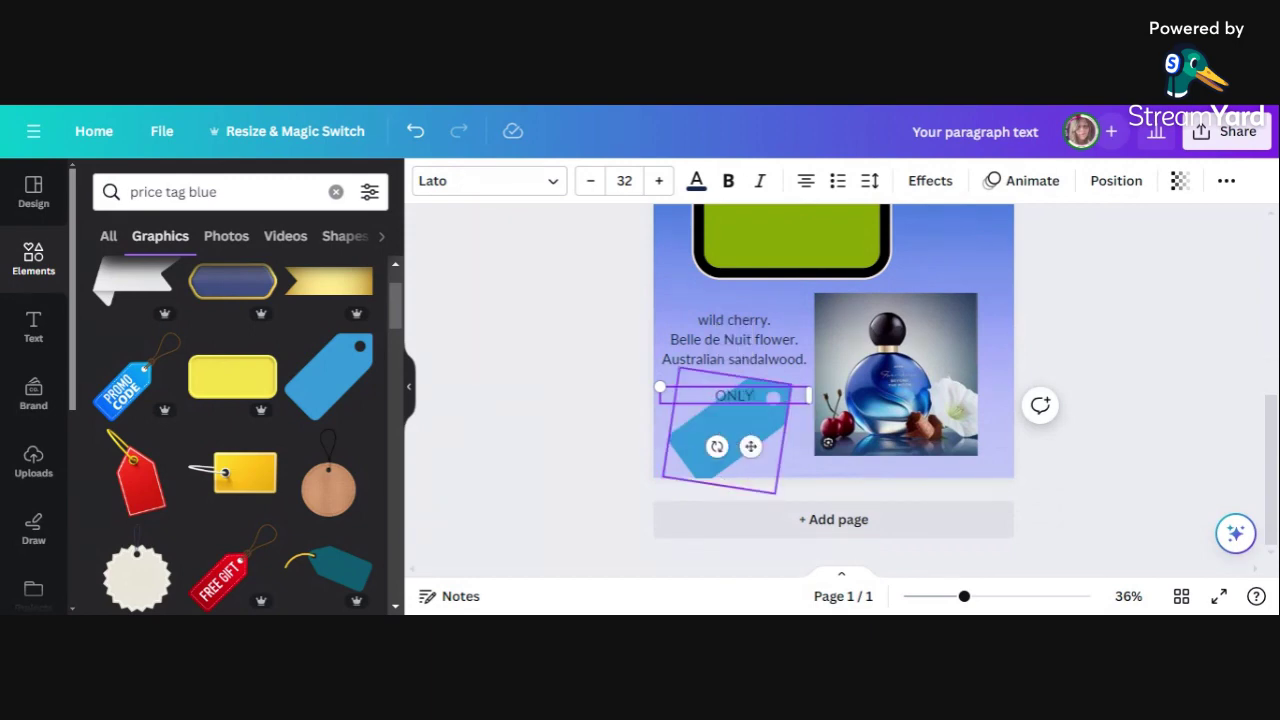
type(" £15")
key("BackSpace")
type("6")
key("BackSpace")
key("Escape")
type("at the")
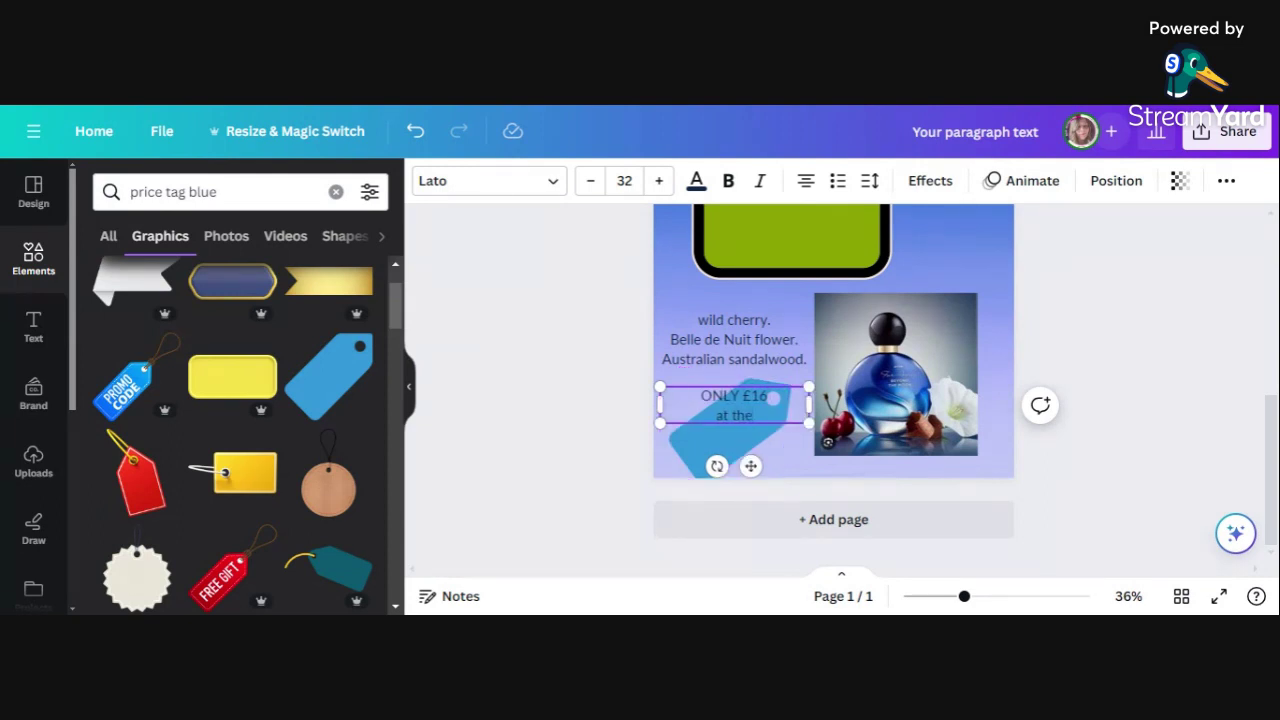
type(" moment")
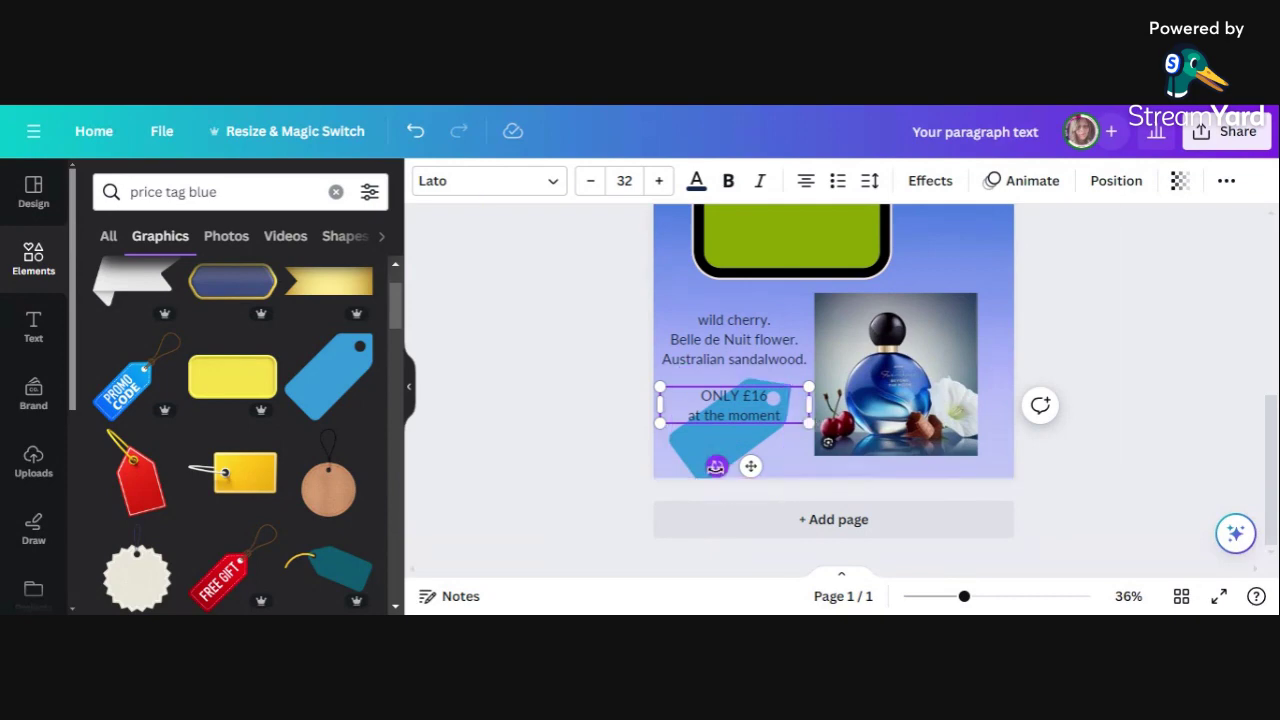
key("Escape")
Rotate the price text to follow the tag's tilt and nudge it down onto the tag
left_click(734, 405)
left_click_drag(716, 468, 775, 486)
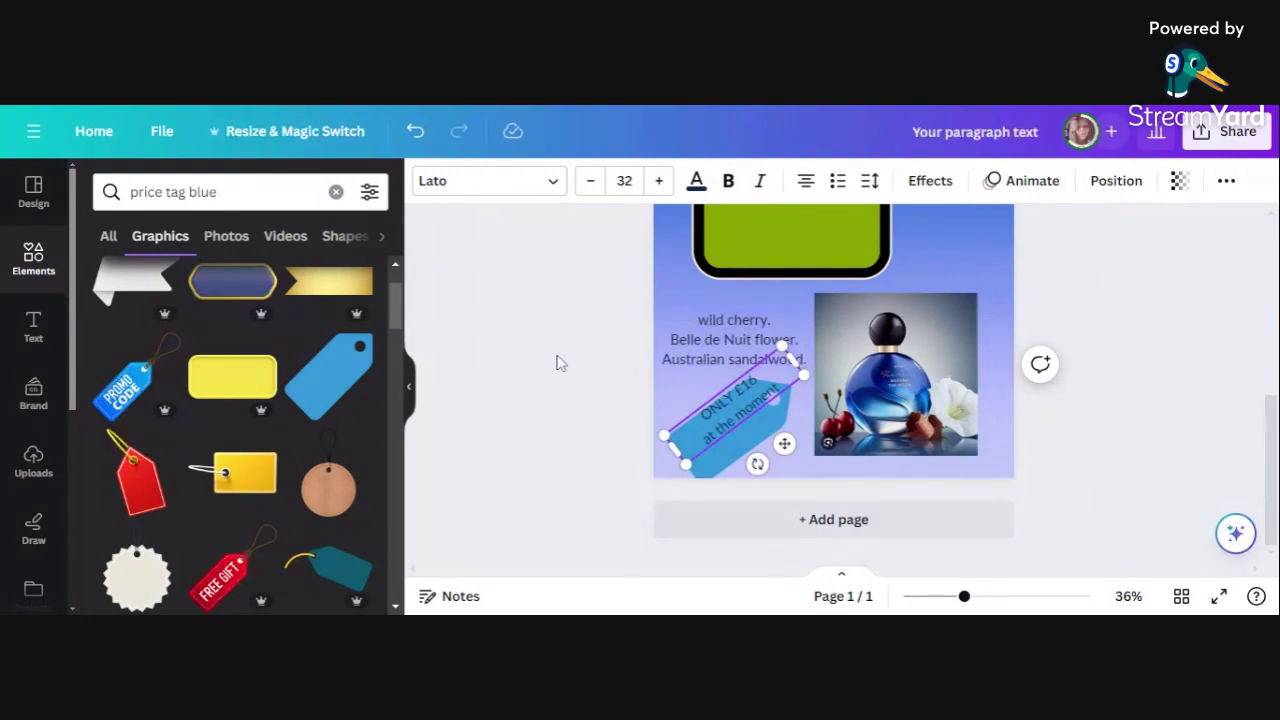
left_click(718, 425)
mouse_move(718, 425)
left_mouse_down()
mouse_move(714, 456)
mouse_move(710, 446)
left_mouse_up()
left_click(594, 364)
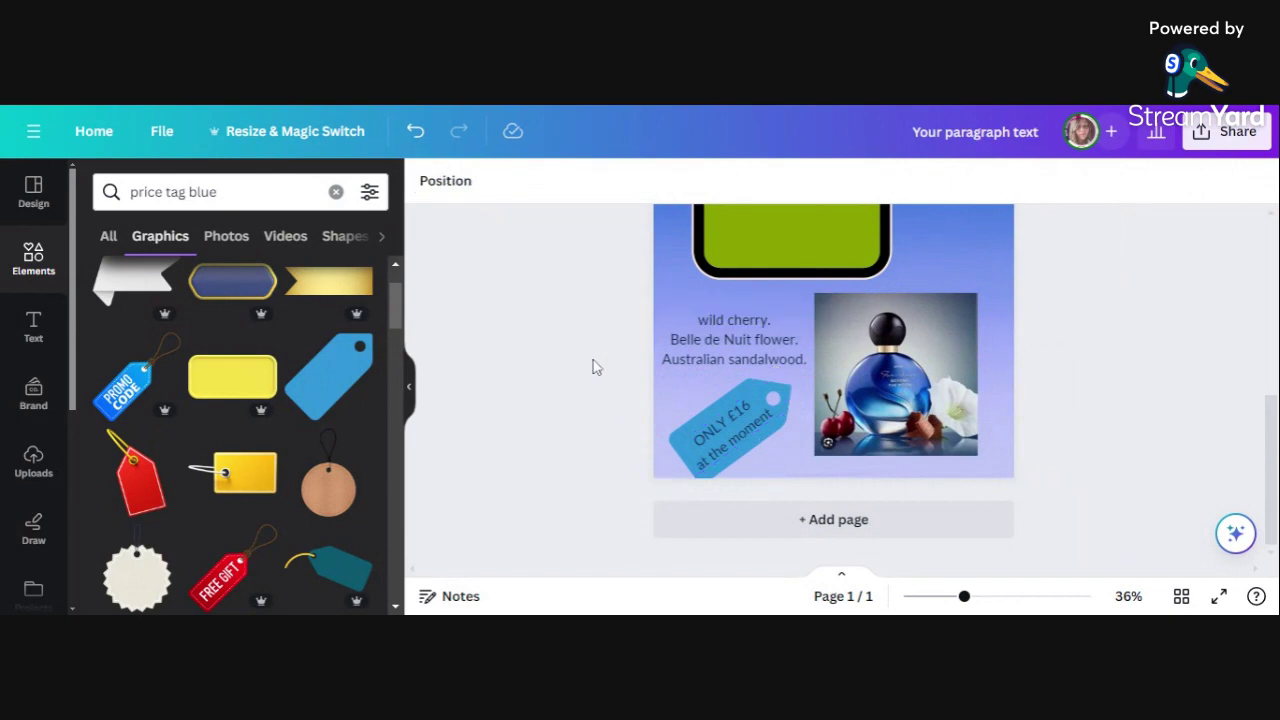
Drop the first video from Uploads > Videos into the phone frame
scroll(1185, 353, "up", 1)
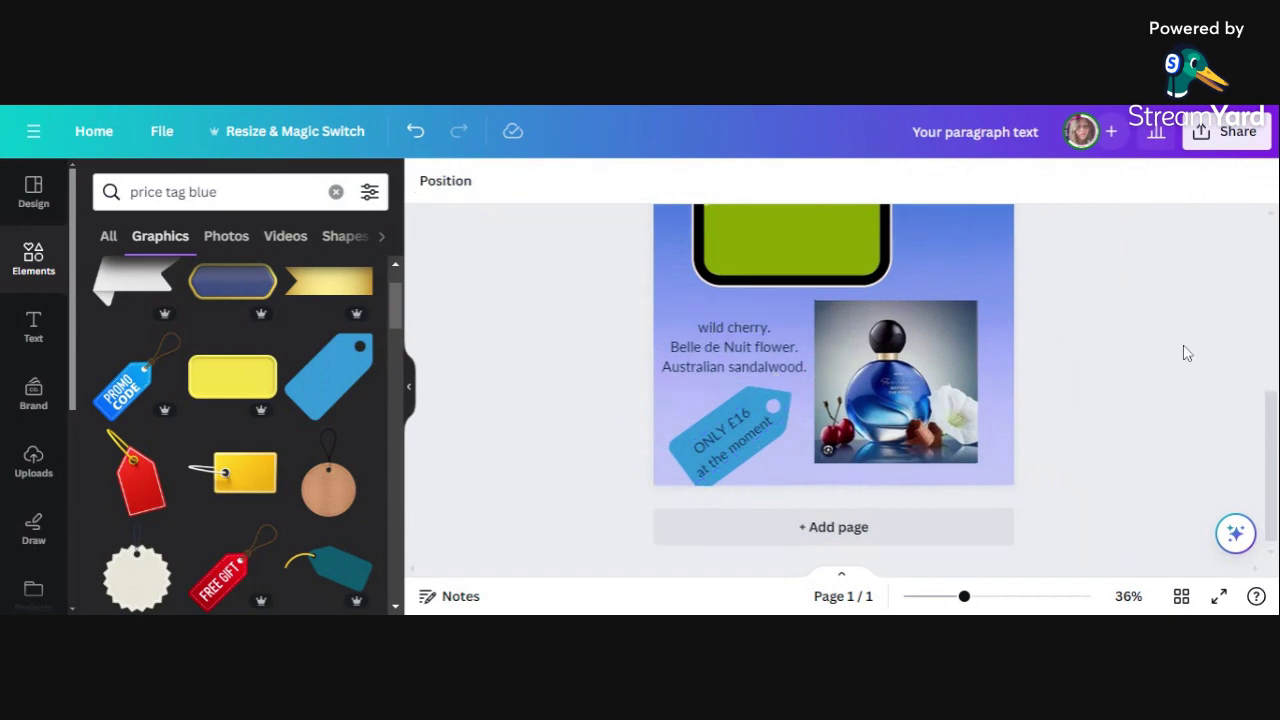
scroll(1185, 353, "up", 3)
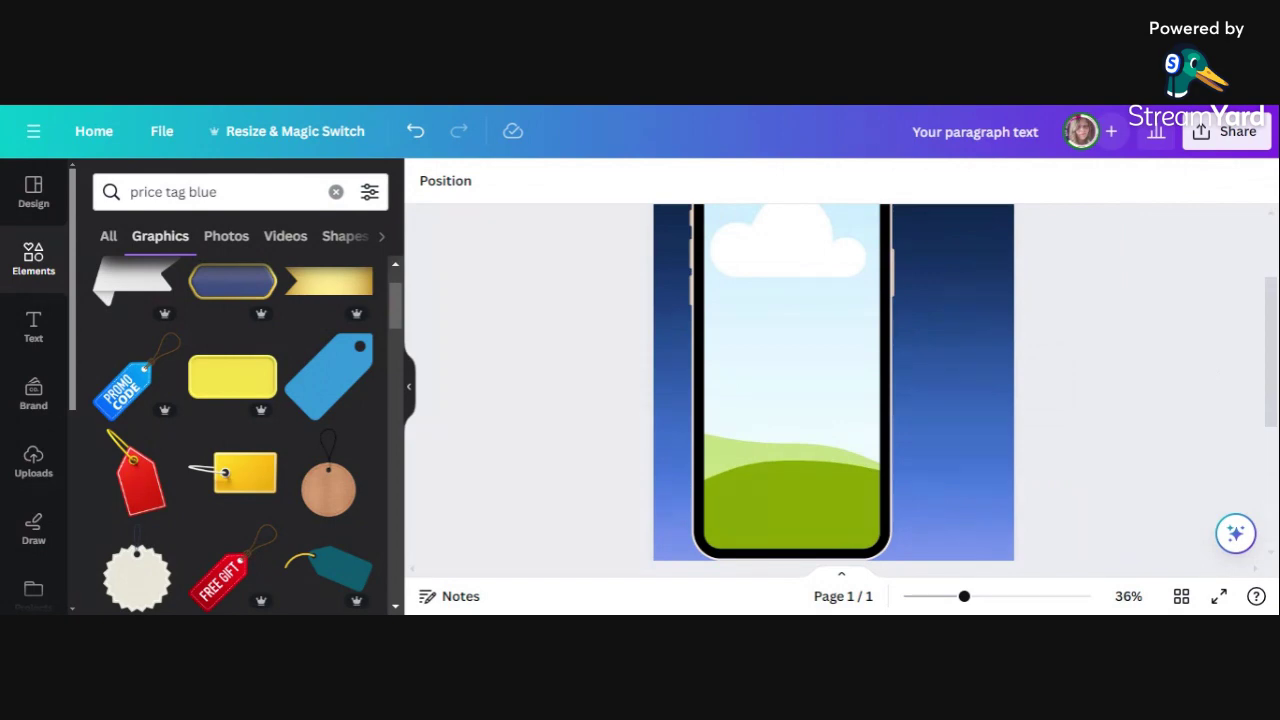
left_click(34, 464)
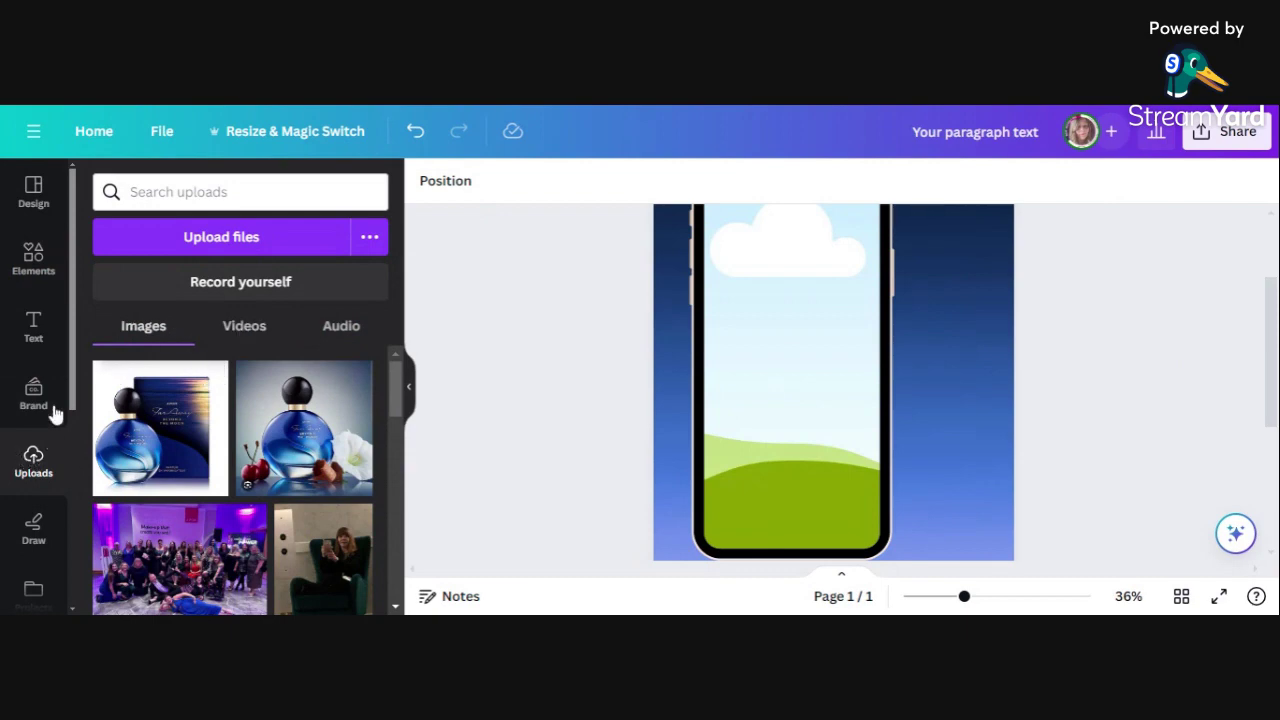
left_click(234, 330)
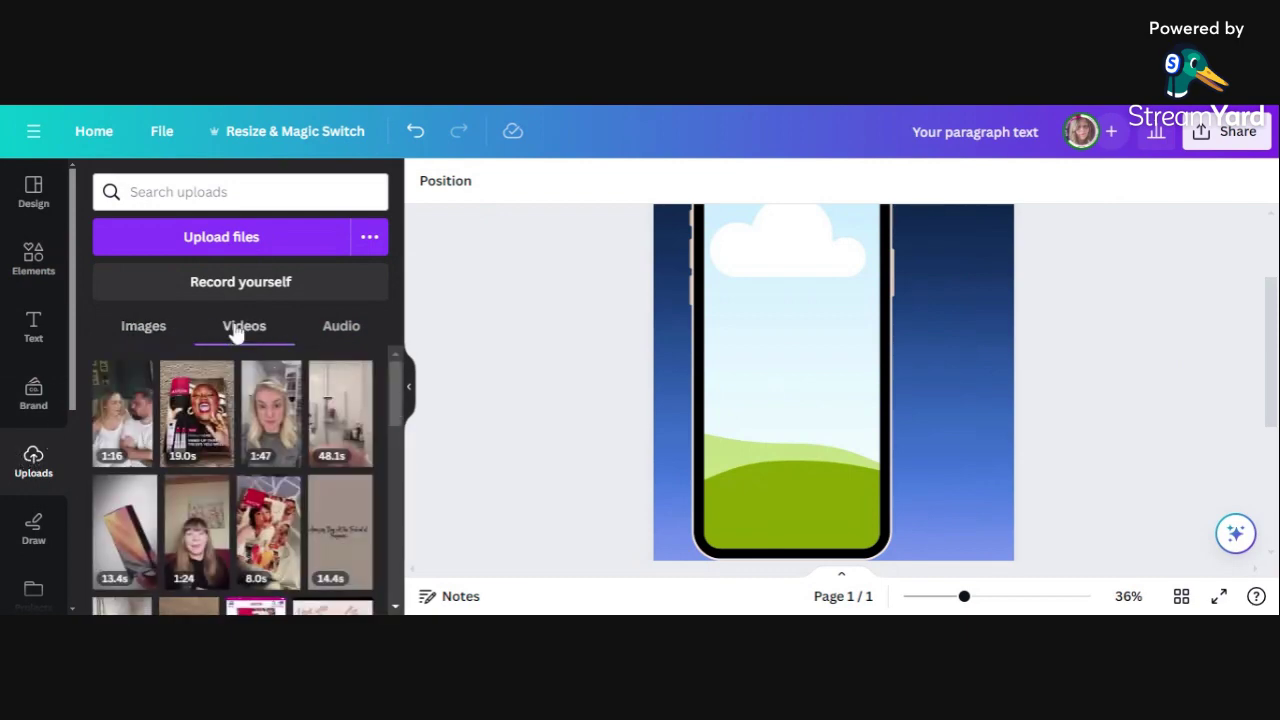
left_click(941, 598)
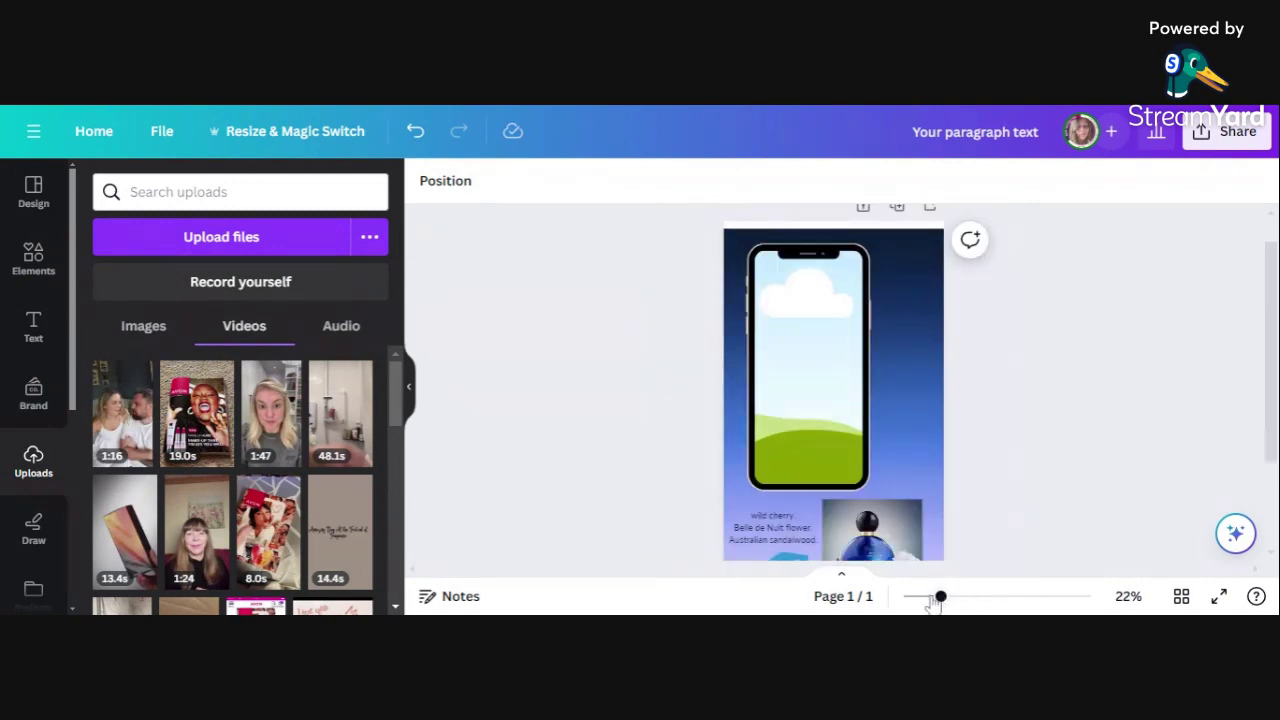
left_click(928, 597)
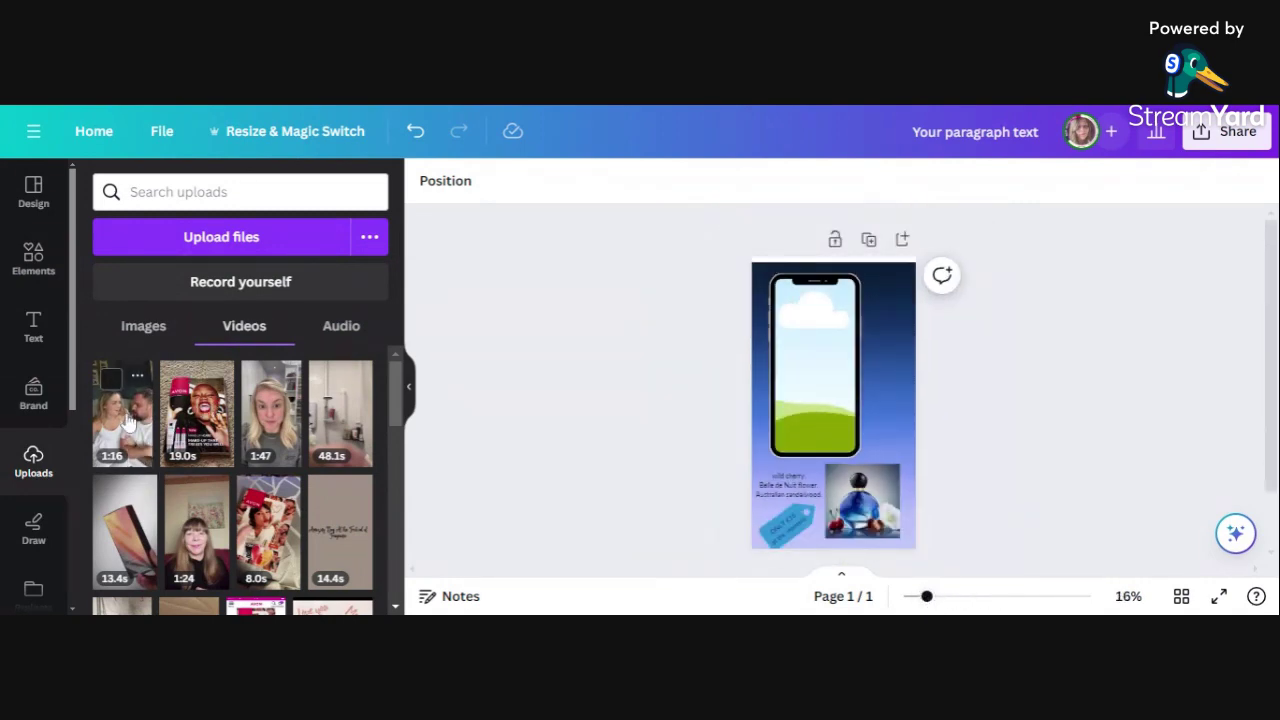
left_click_drag(127, 423, 815, 375)
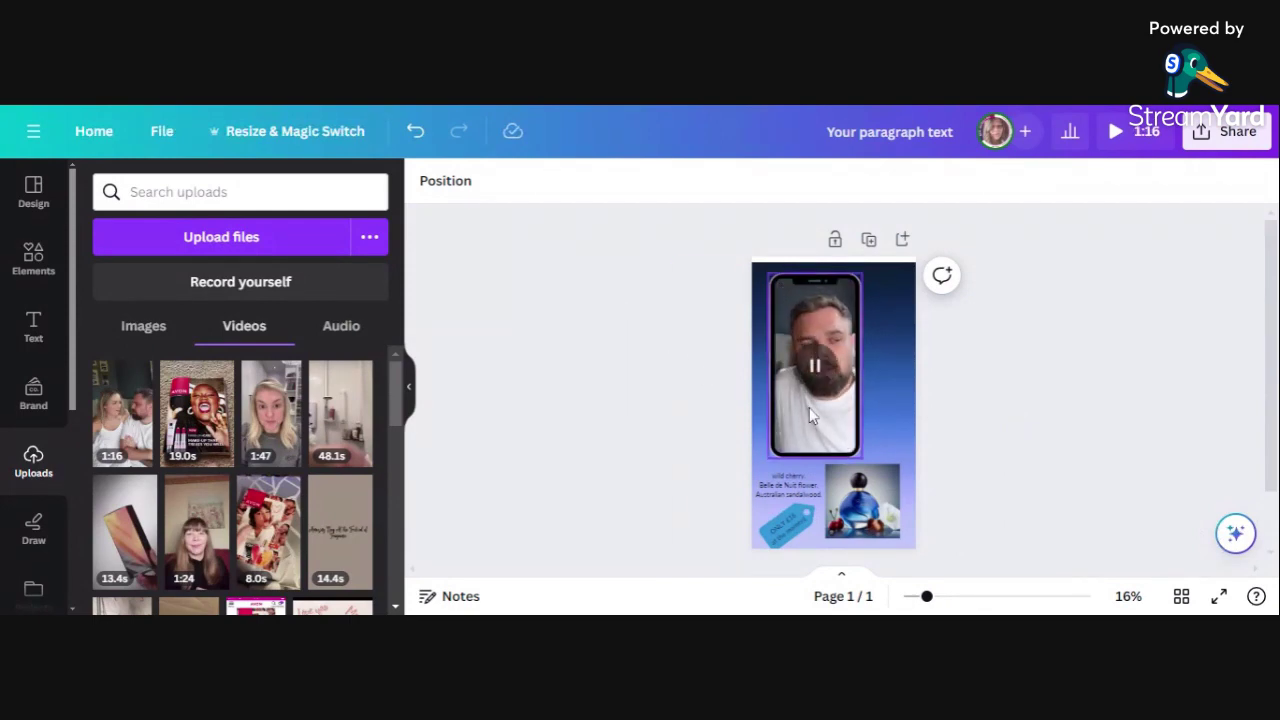
Move the framed video toward the centre of the page using the guides
mouse_move(814, 366)
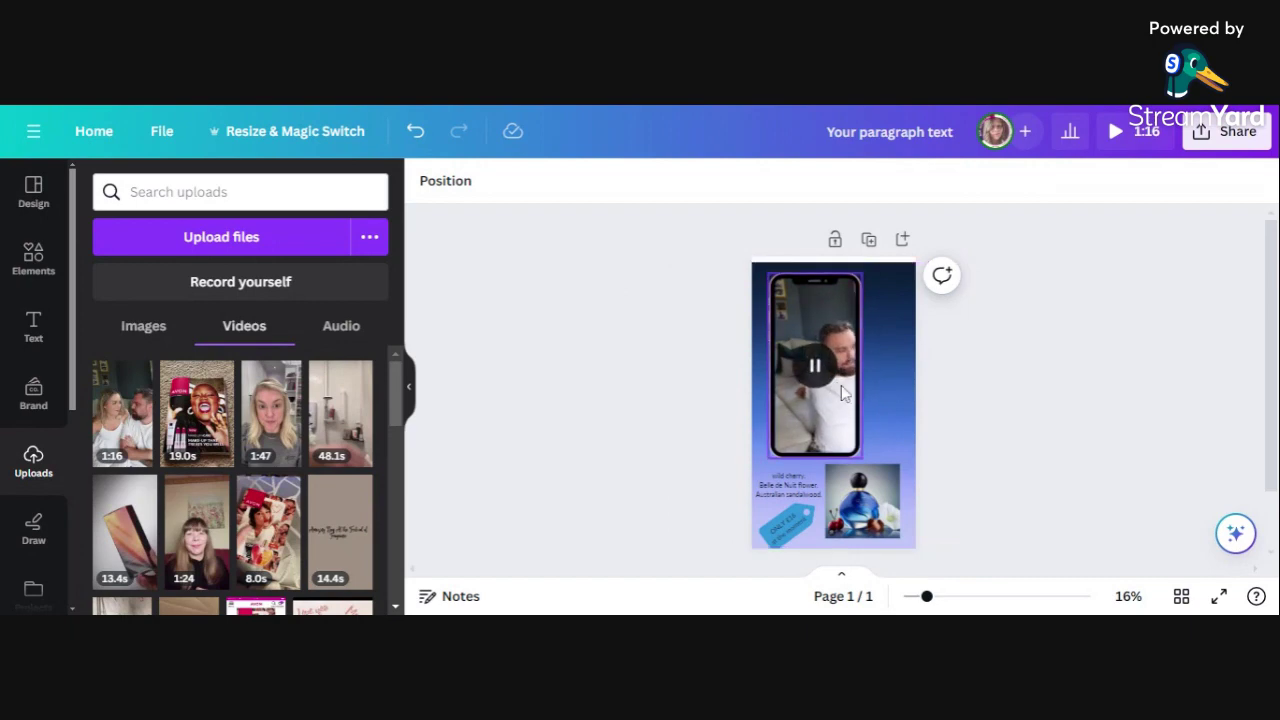
left_click(849, 394)
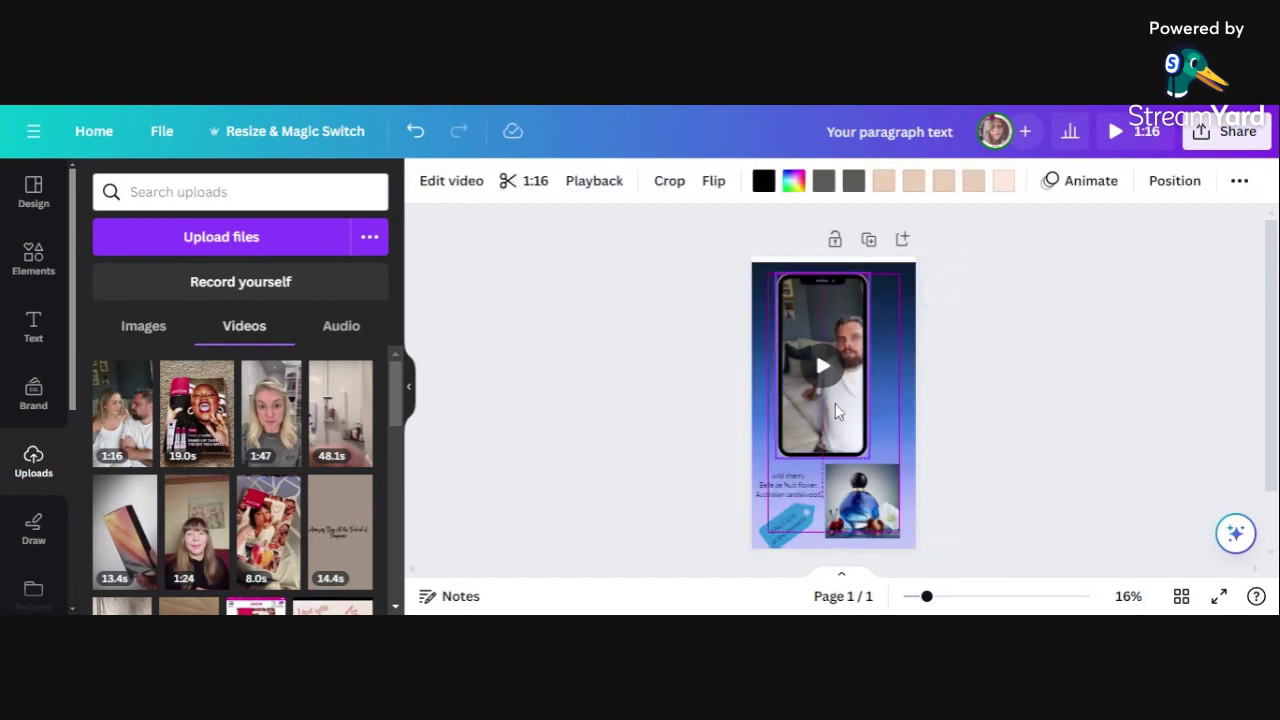
left_click_drag(826, 390, 845, 404)
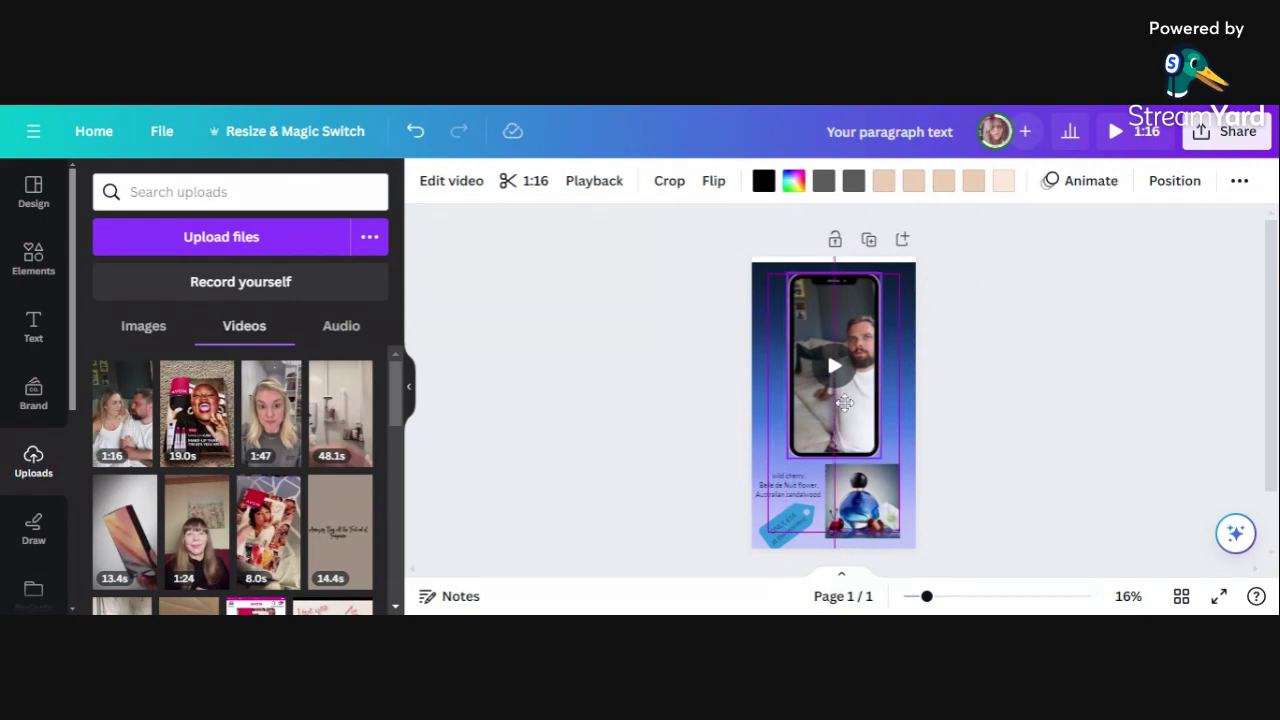
left_click(1078, 369)
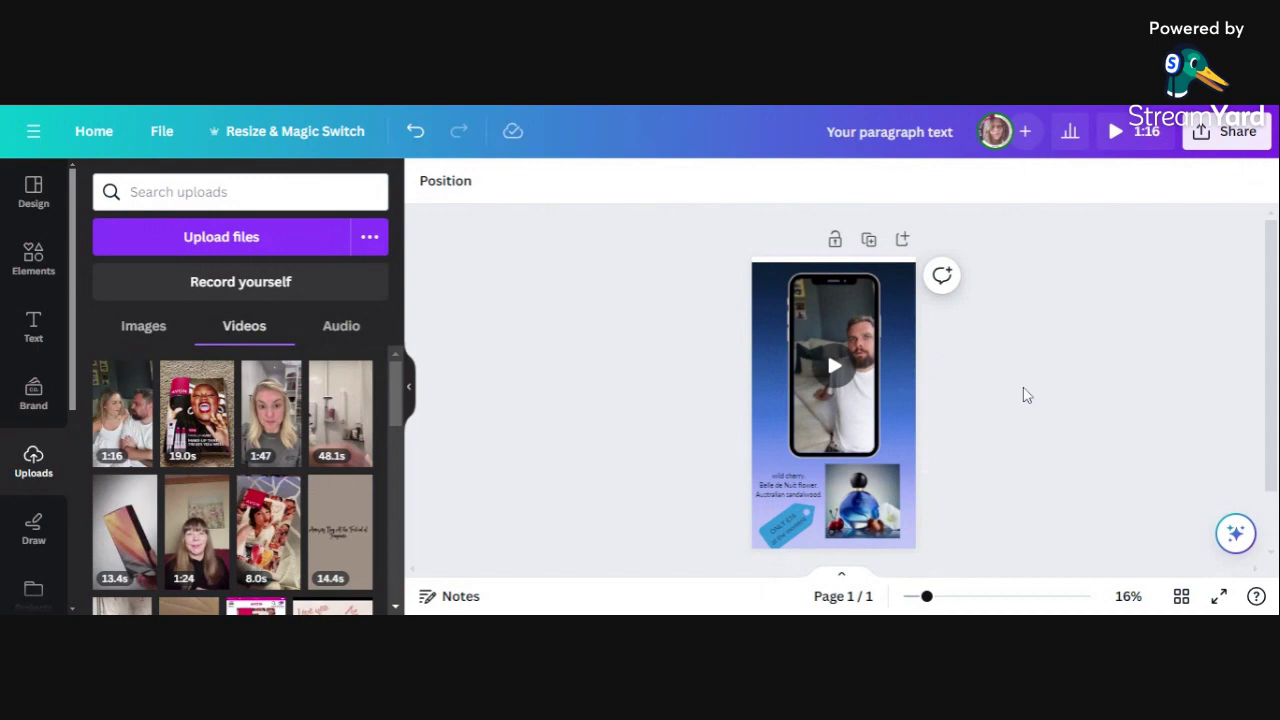
Add the title 'Faraway Beyond the Moon' above the notes and capitalise 'Wild cherry'
scroll(1019, 399, "down", 2)
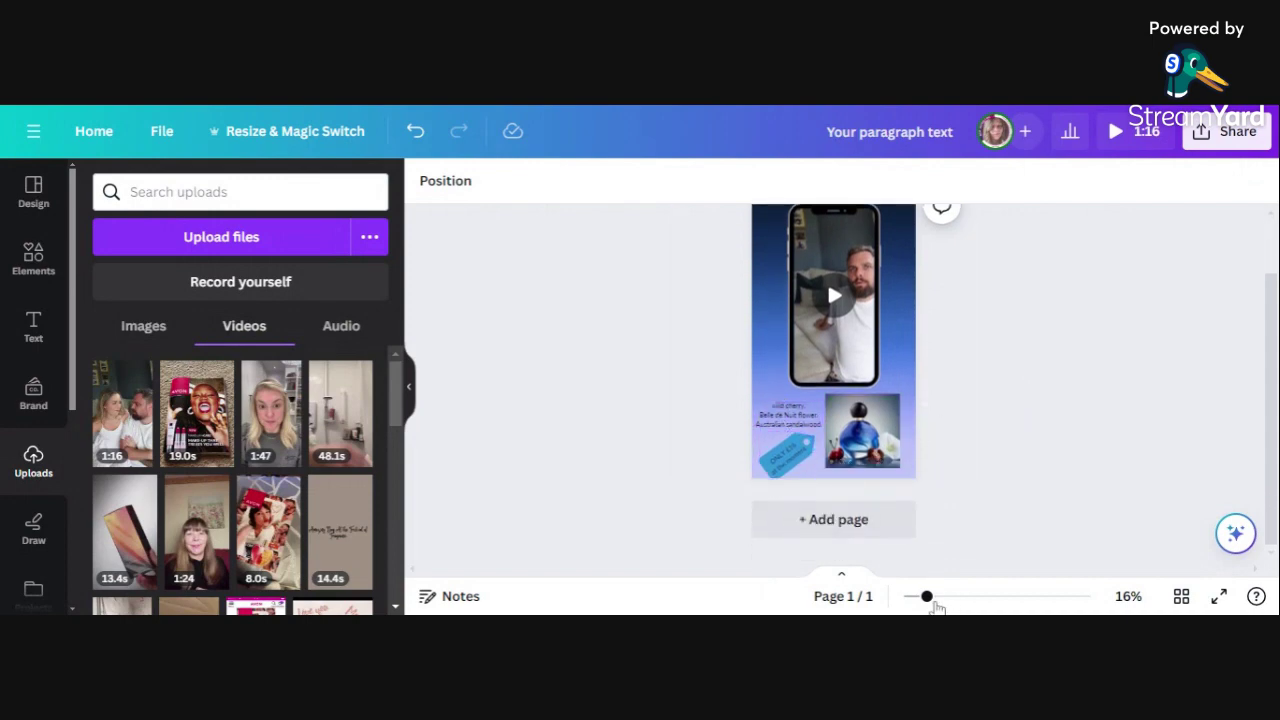
left_click(969, 597)
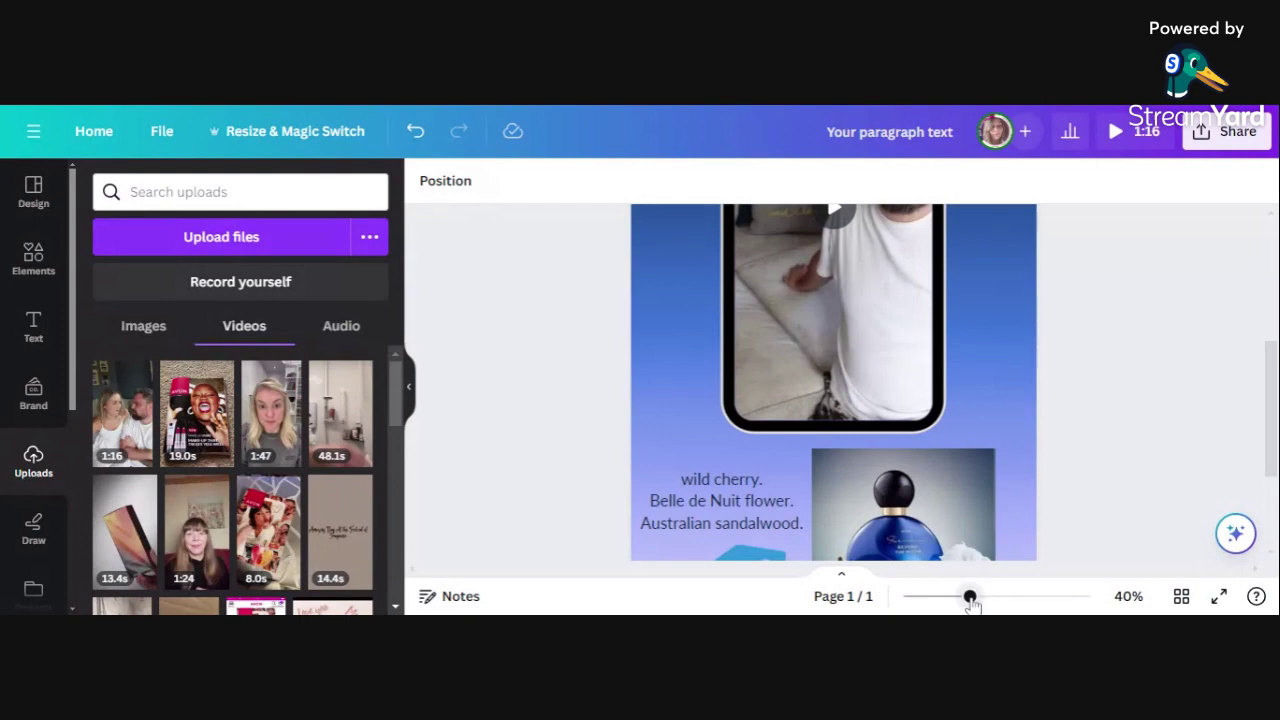
left_click(701, 484)
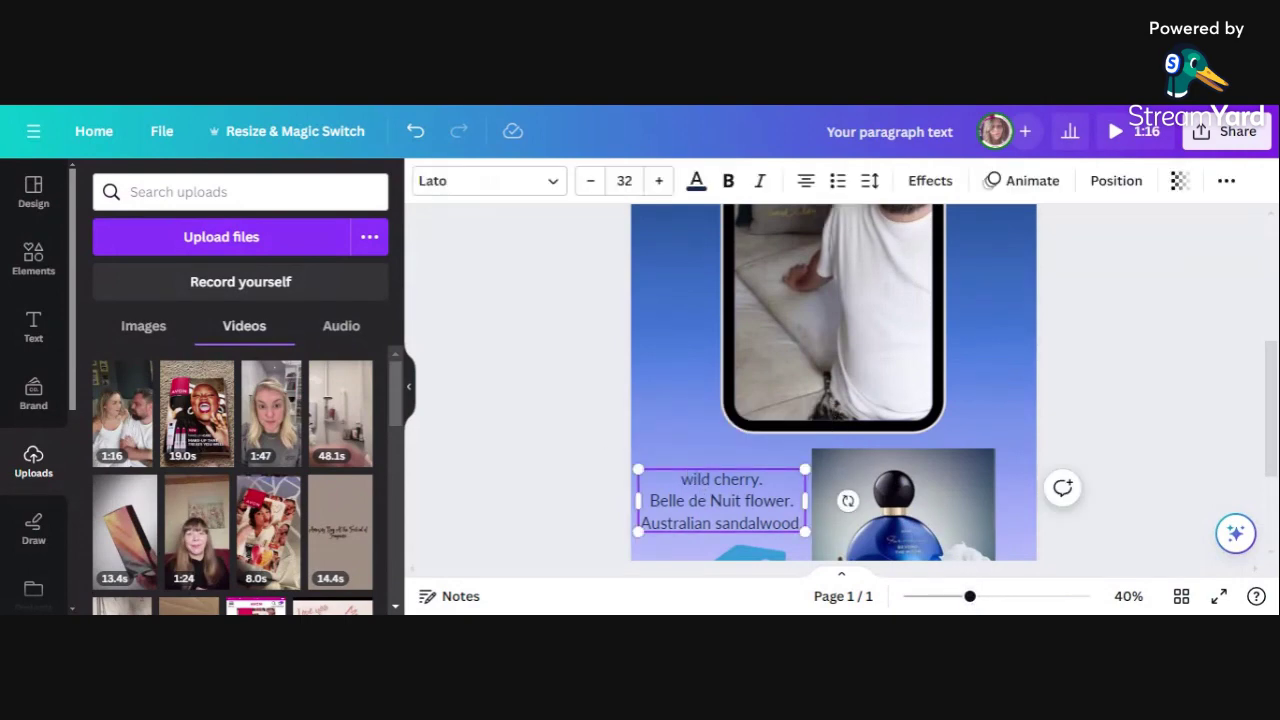
key("Return")
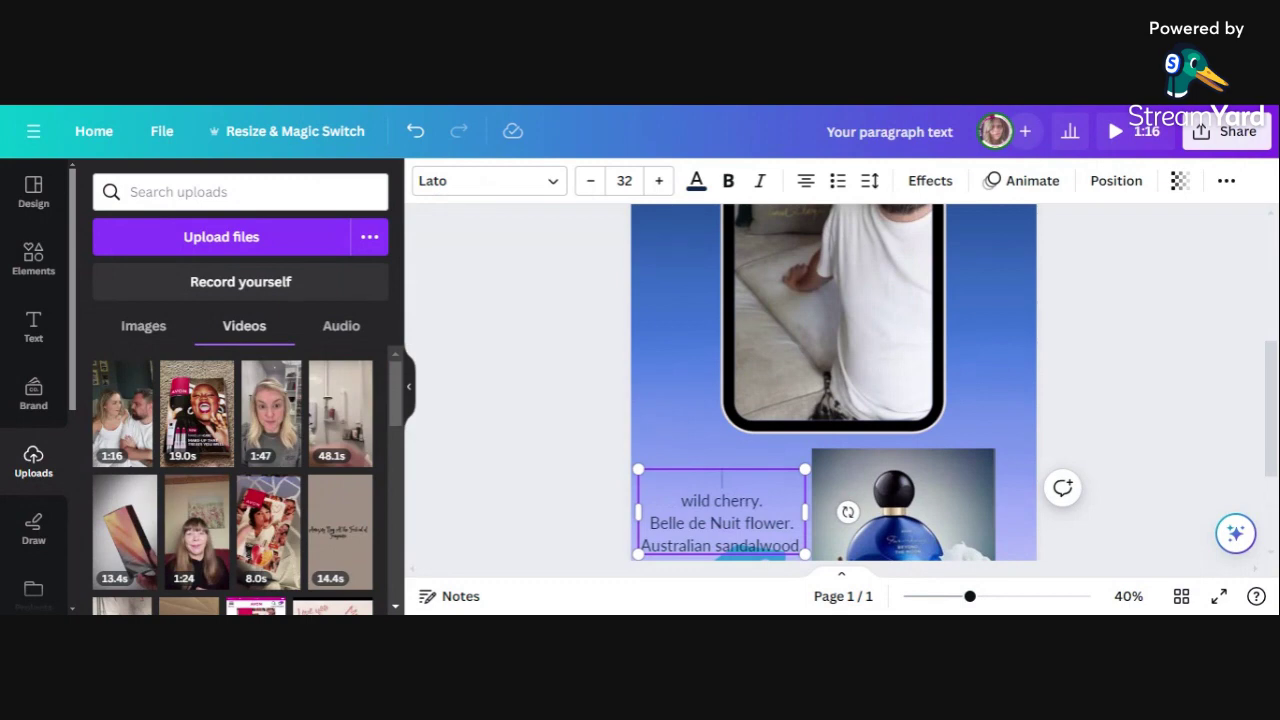
type("Faraway Beyond the")
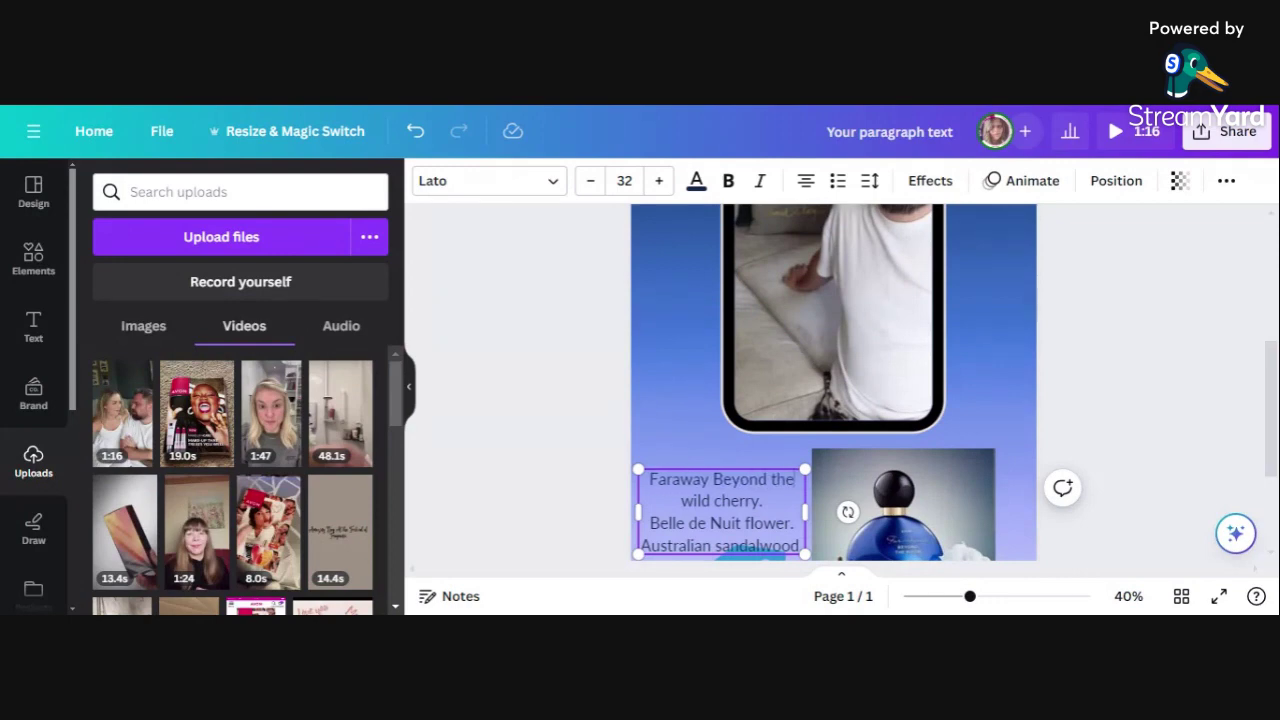
type(" Moon")
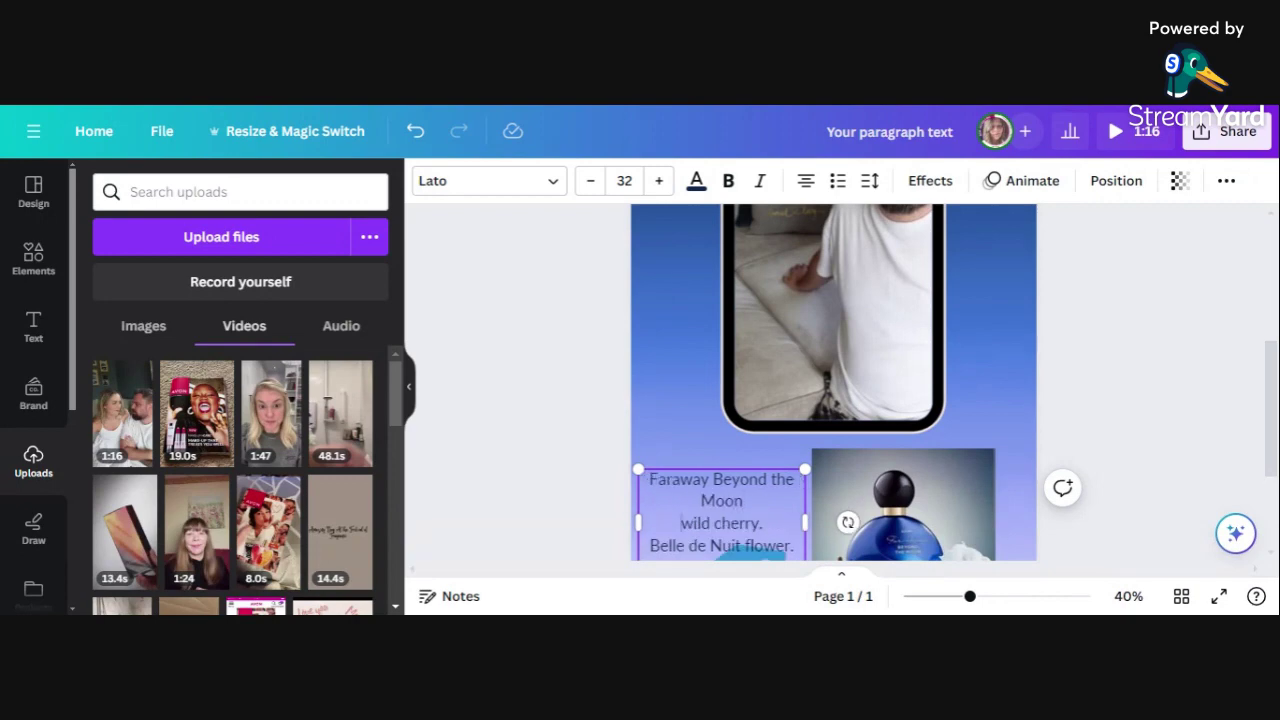
key("Delete")
type("W")
key("Return")
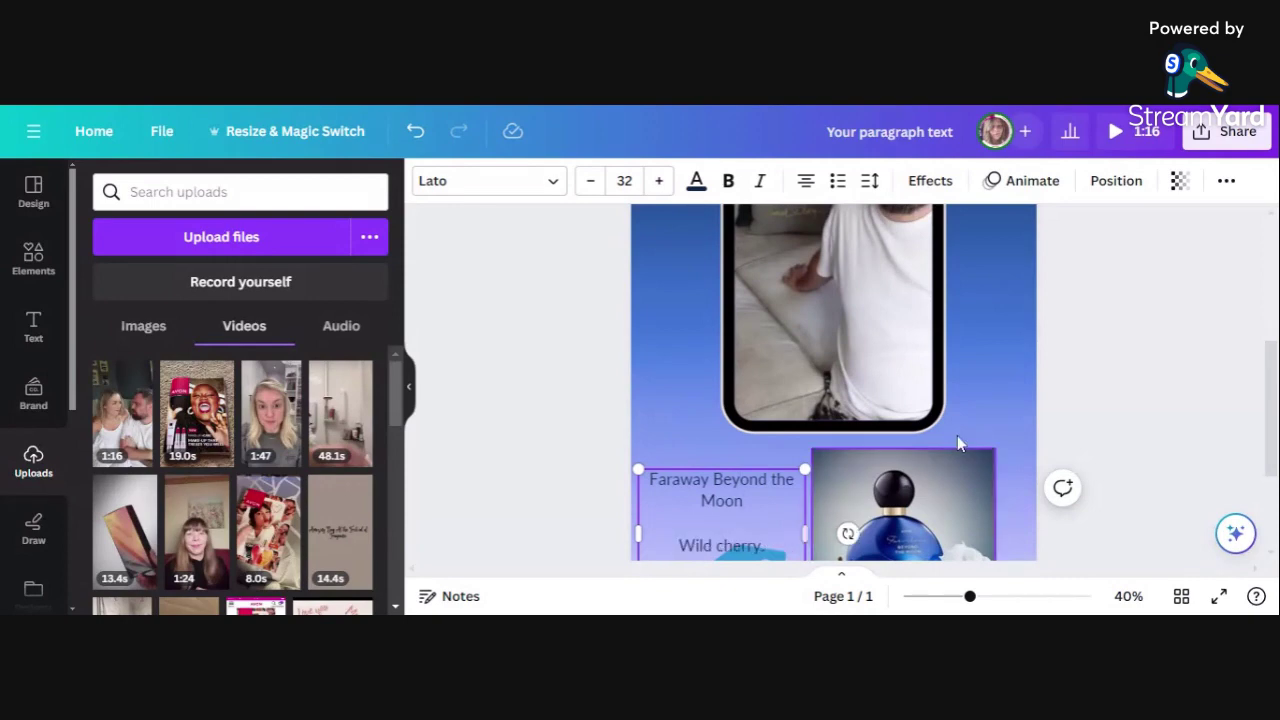
left_click(868, 488)
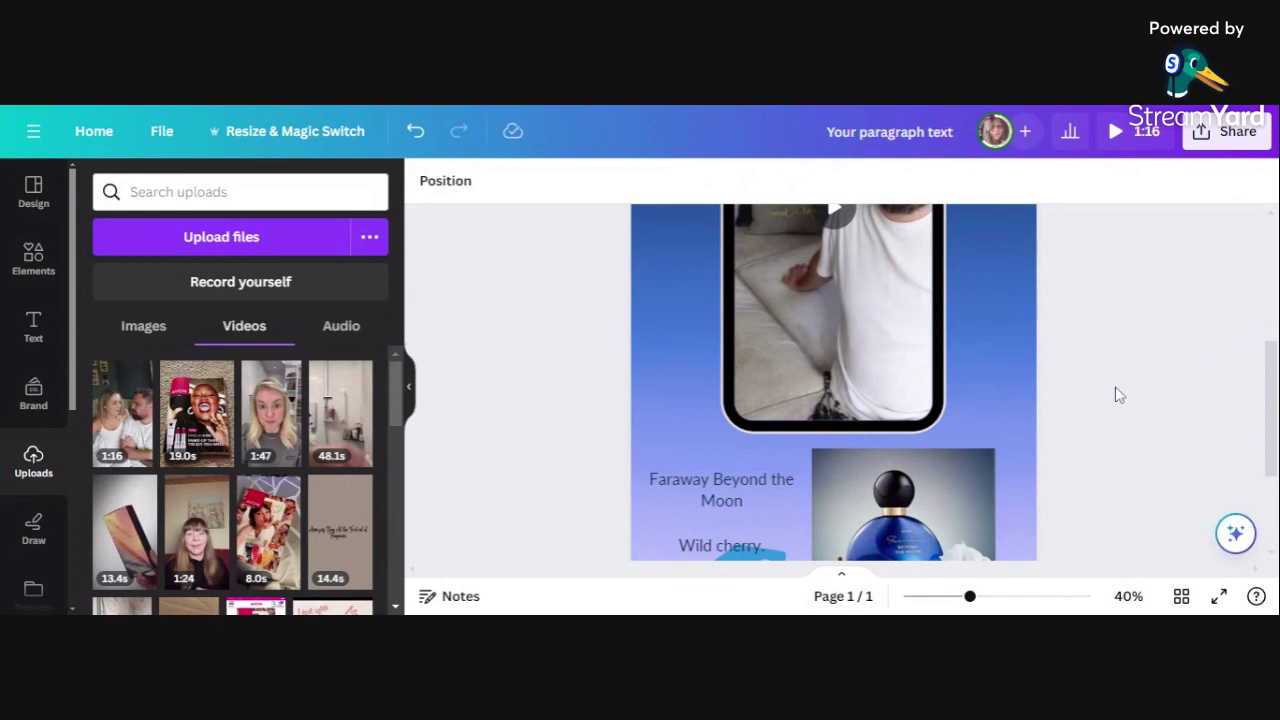
Move the notes box higher and shrink the price tag to about 269 × 262
scroll(1117, 394, "down", 3)
left_click_drag(755, 370, 752, 331)
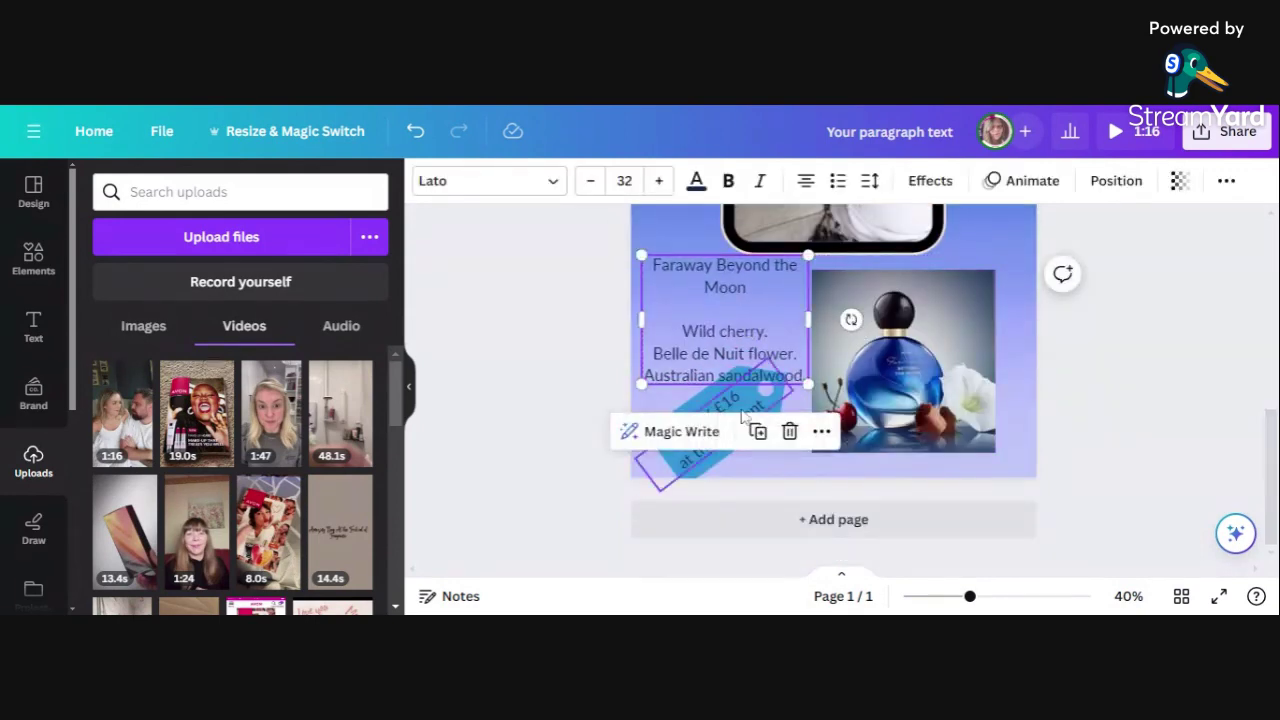
left_click(745, 418)
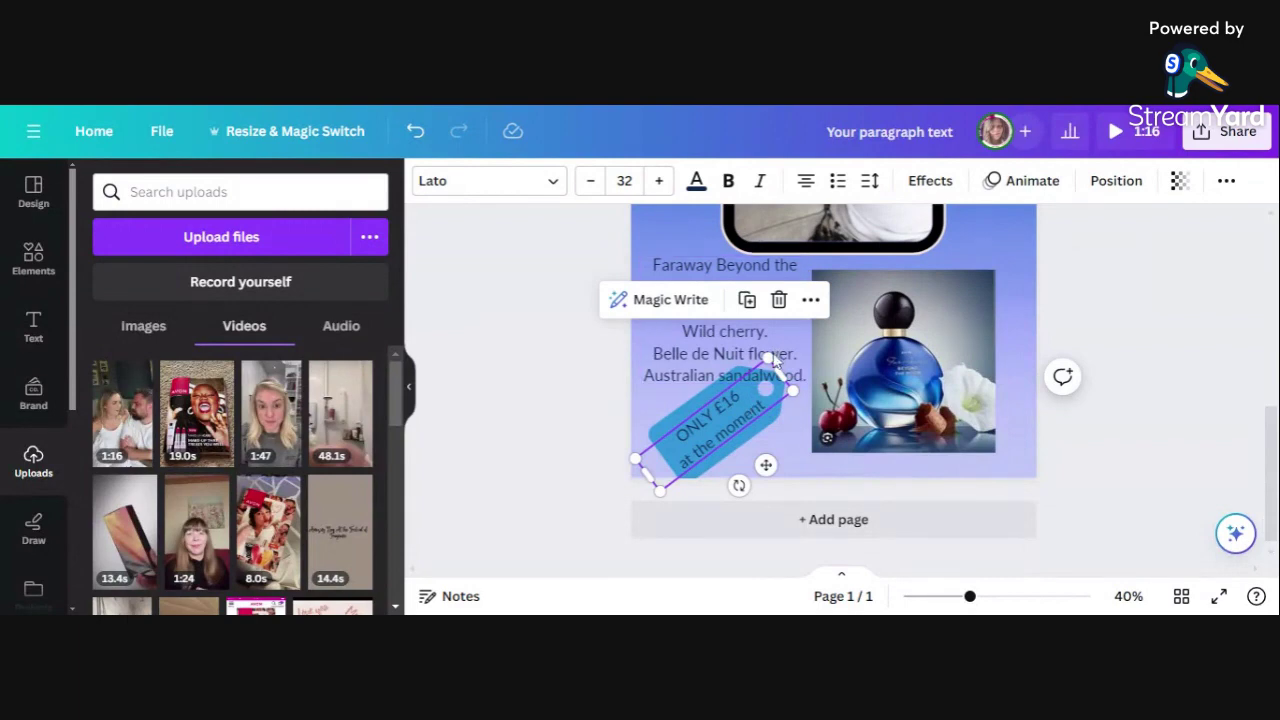
left_click_drag(757, 355, 764, 400)
left_click(710, 410)
left_click(1170, 321)
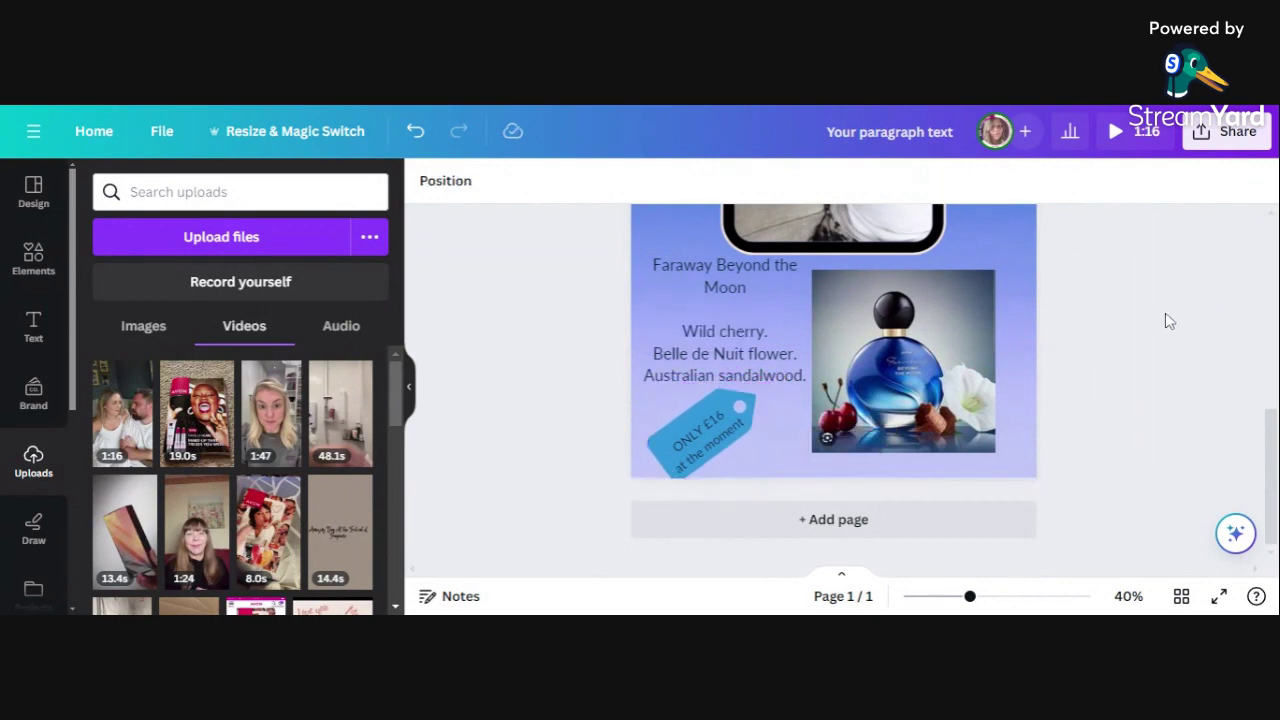
scroll(1170, 321, "up", 5)
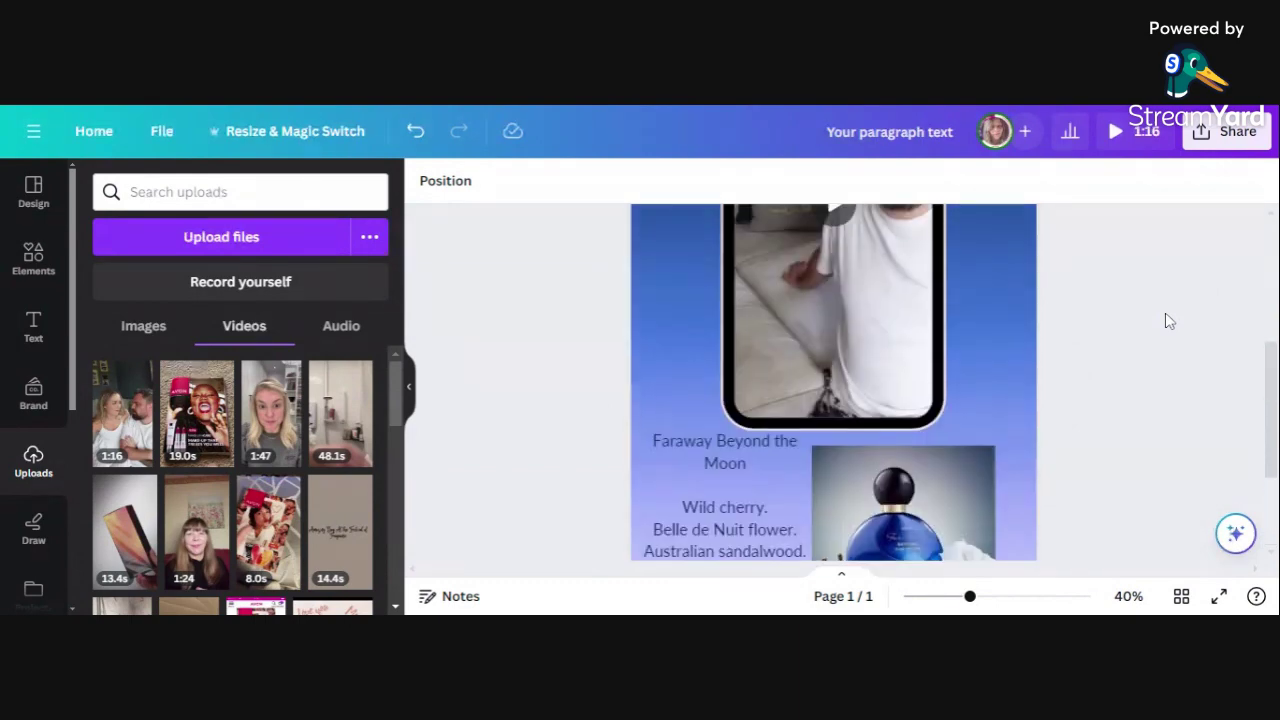
scroll(1170, 321, "up", 2)
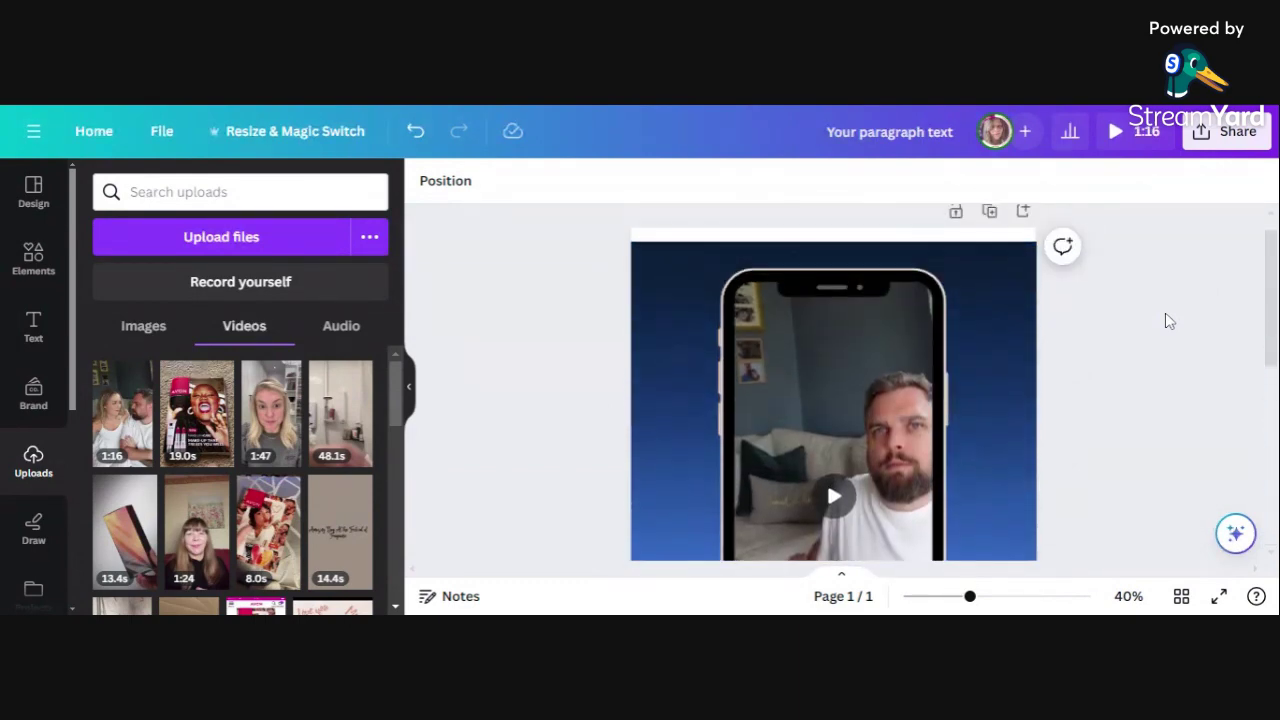
left_click(947, 597)
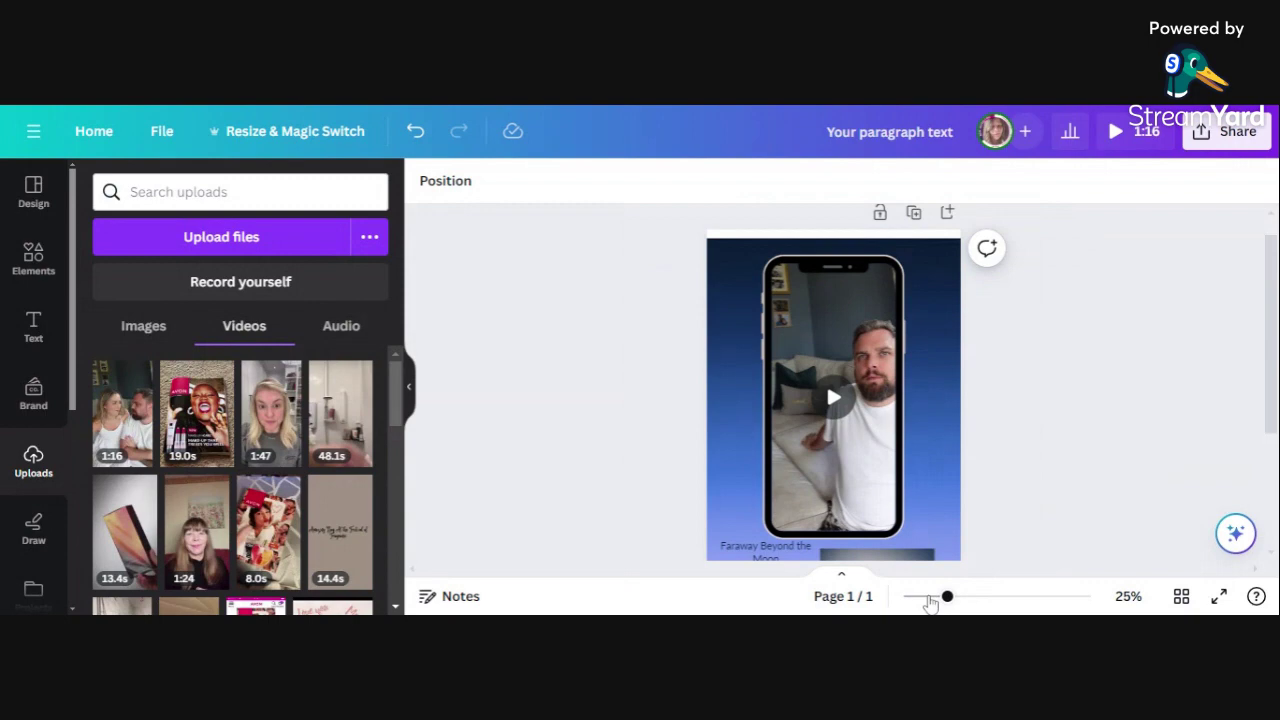
left_click(928, 597)
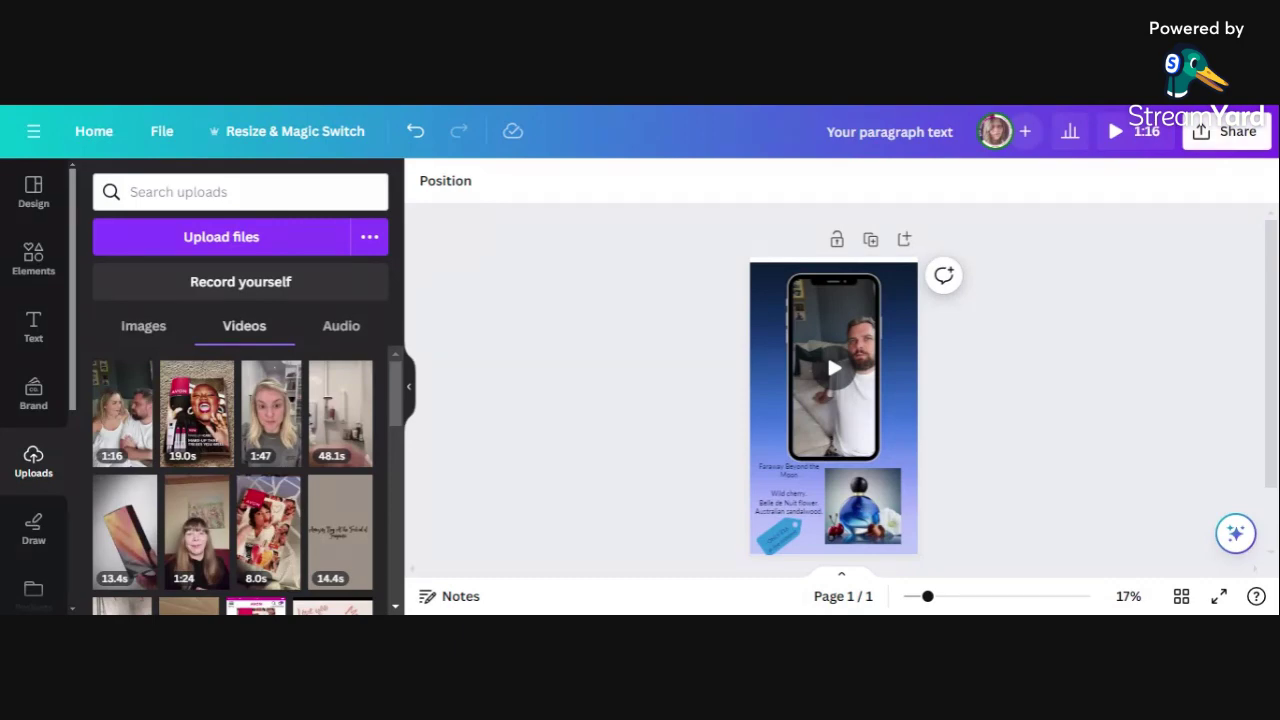
Download the reel from Share > Download as a 1080p MP4 video
left_click(1228, 131)
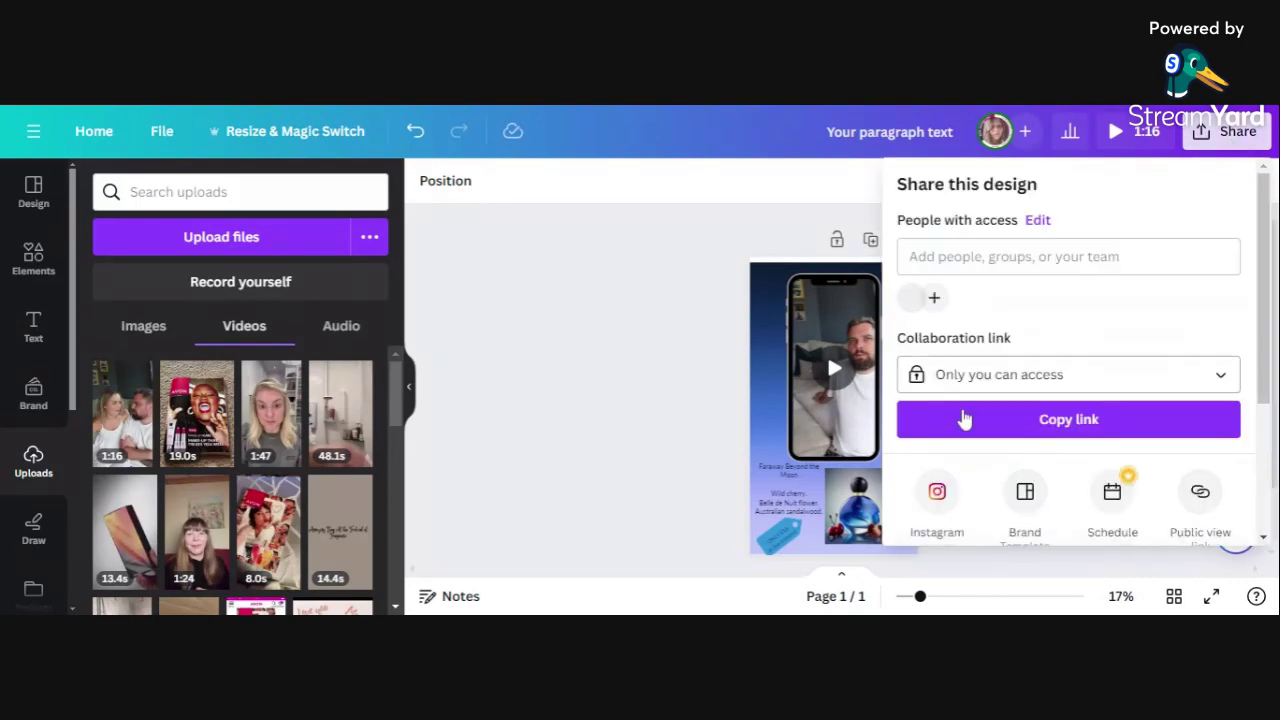
scroll(963, 420, "down", 4)
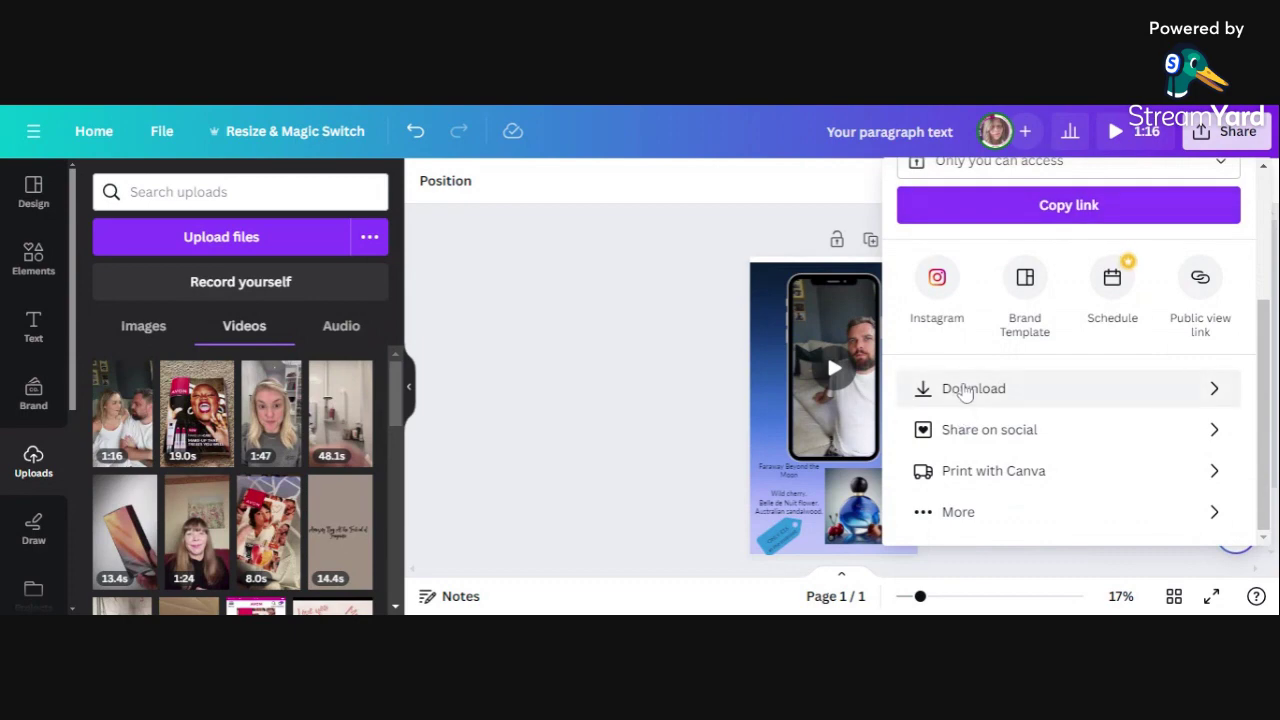
left_click(964, 392)
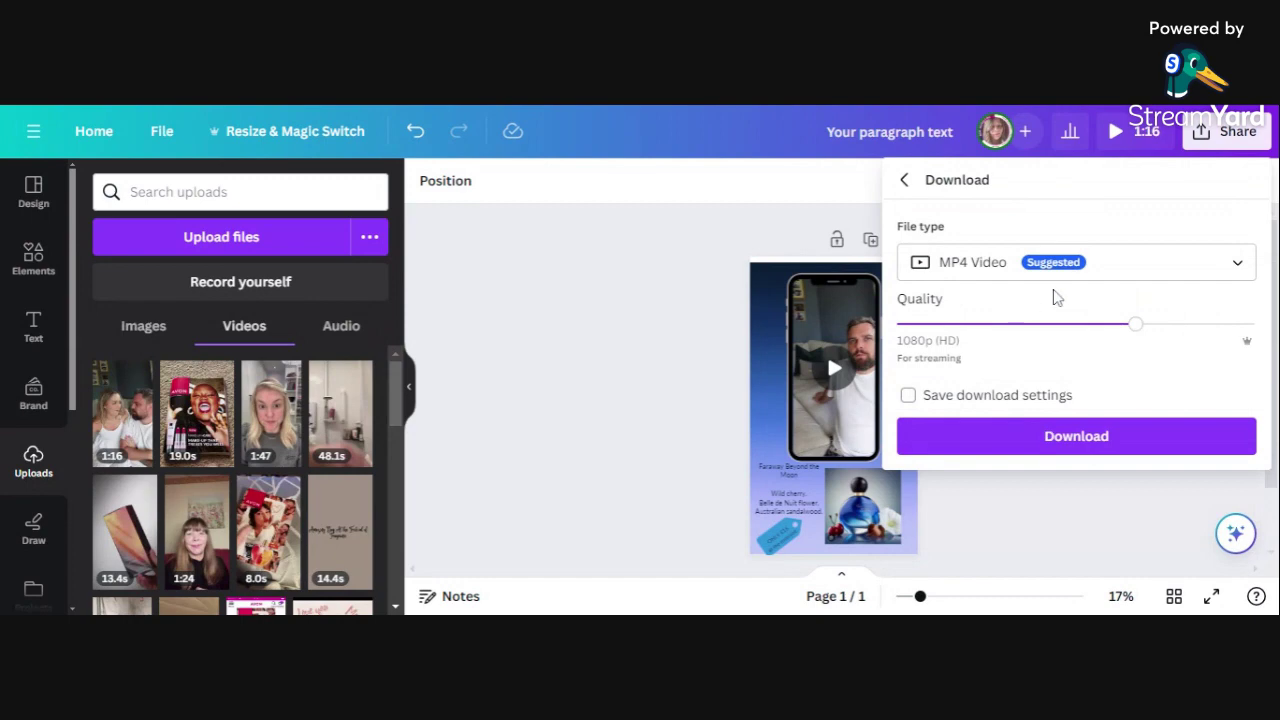
left_click(1146, 260)
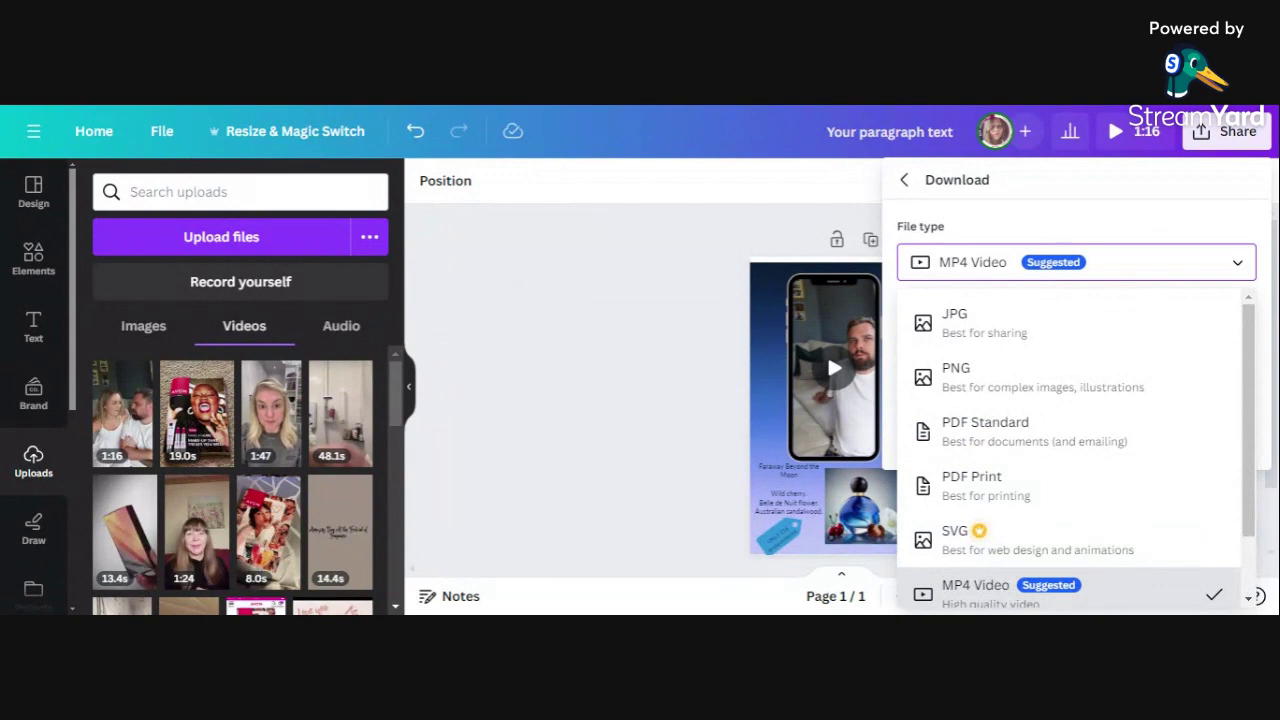
left_click(585, 292)
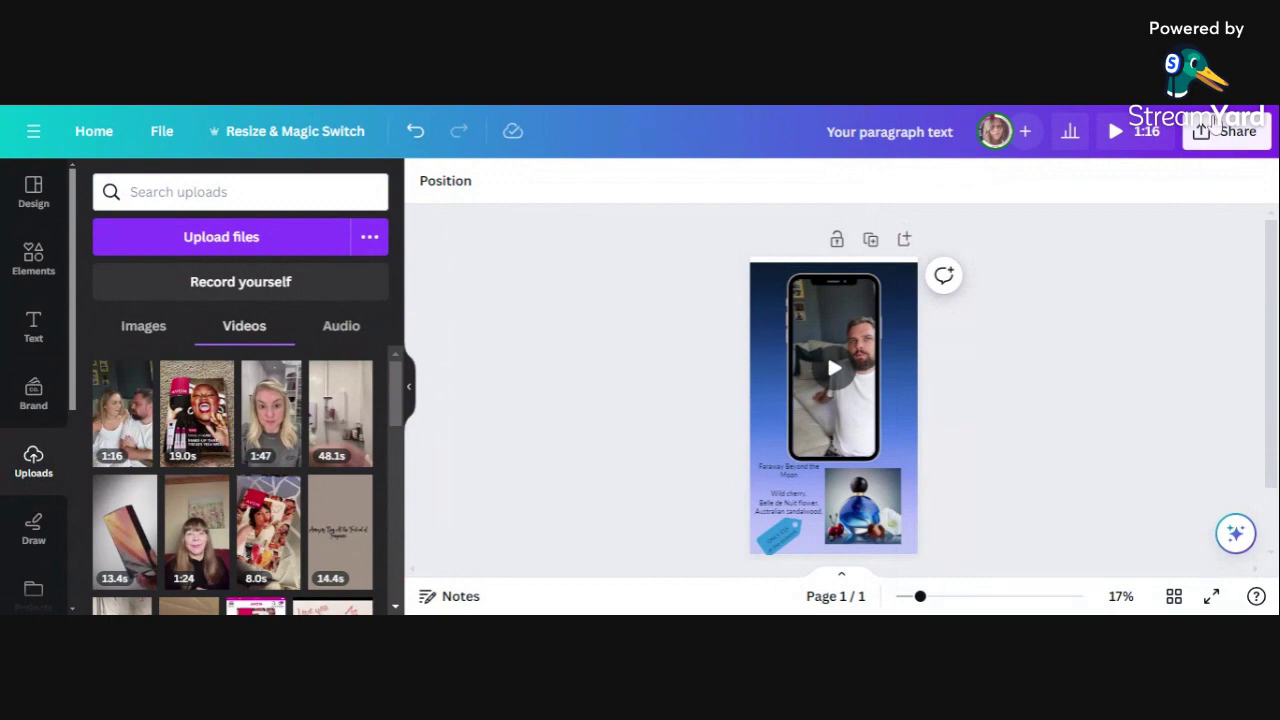
left_click(1238, 144)
scroll(995, 440, "down", 3)
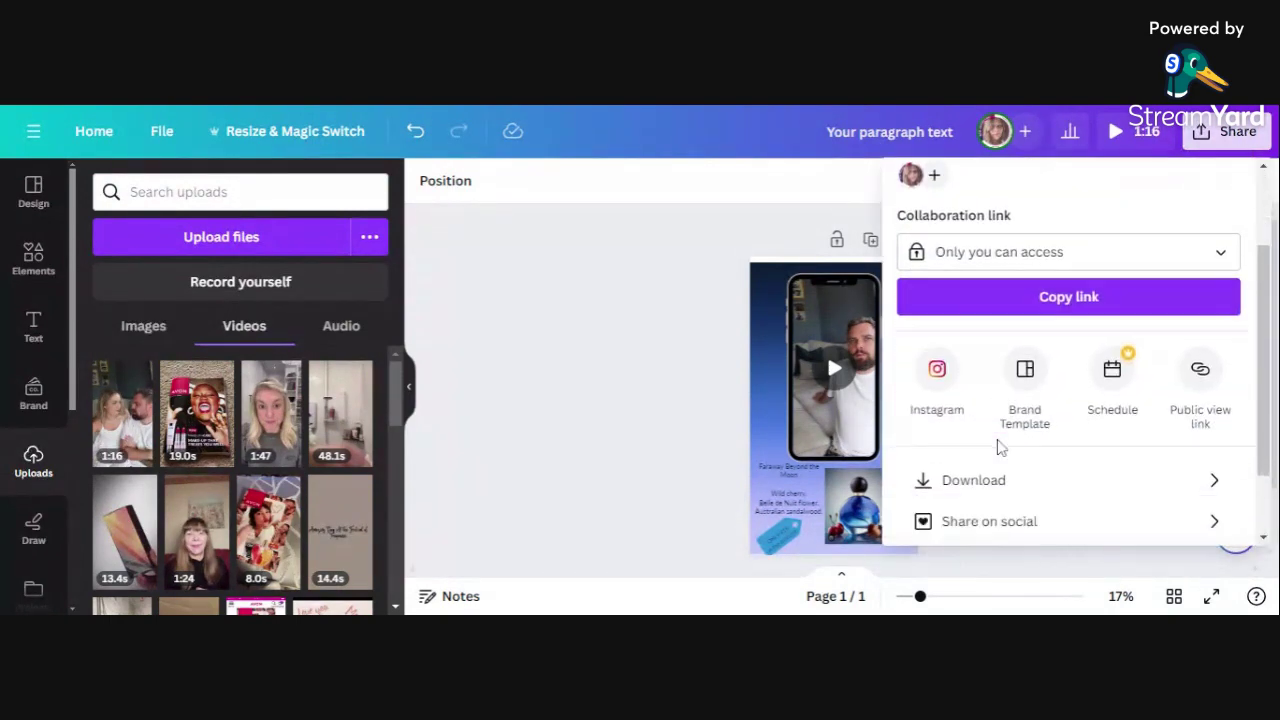
left_click(975, 390)
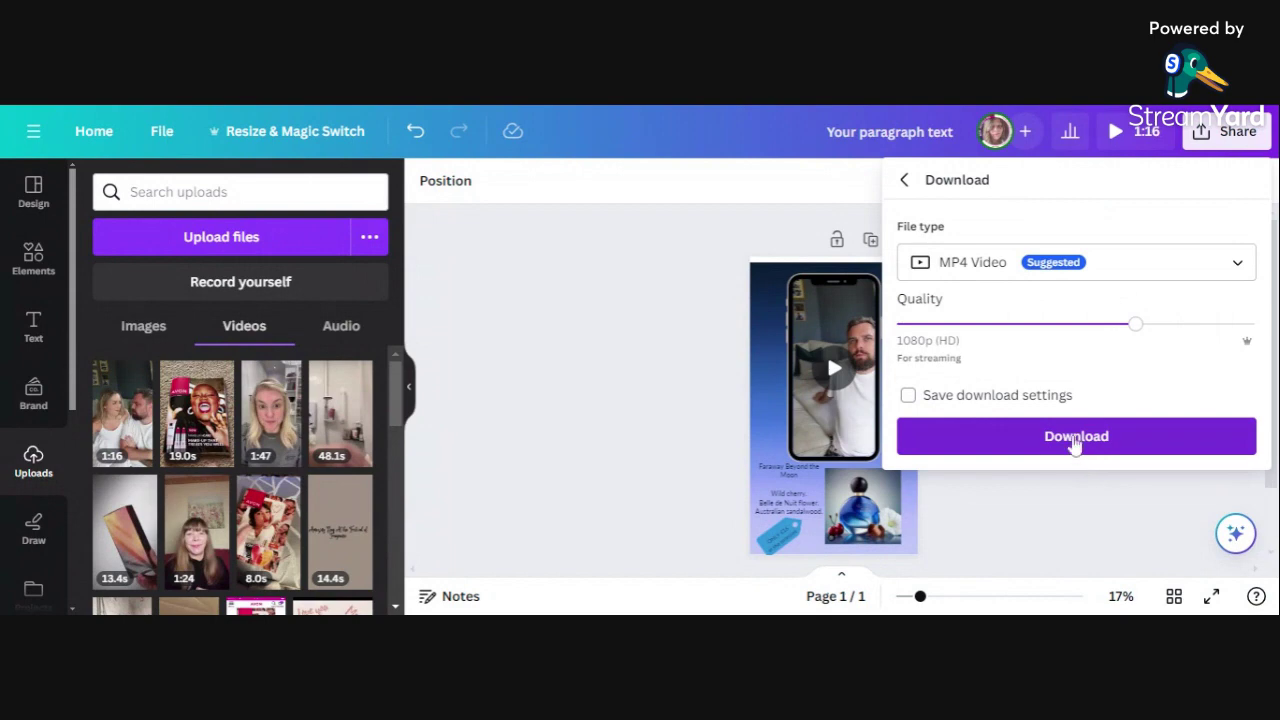
left_click(1074, 440)
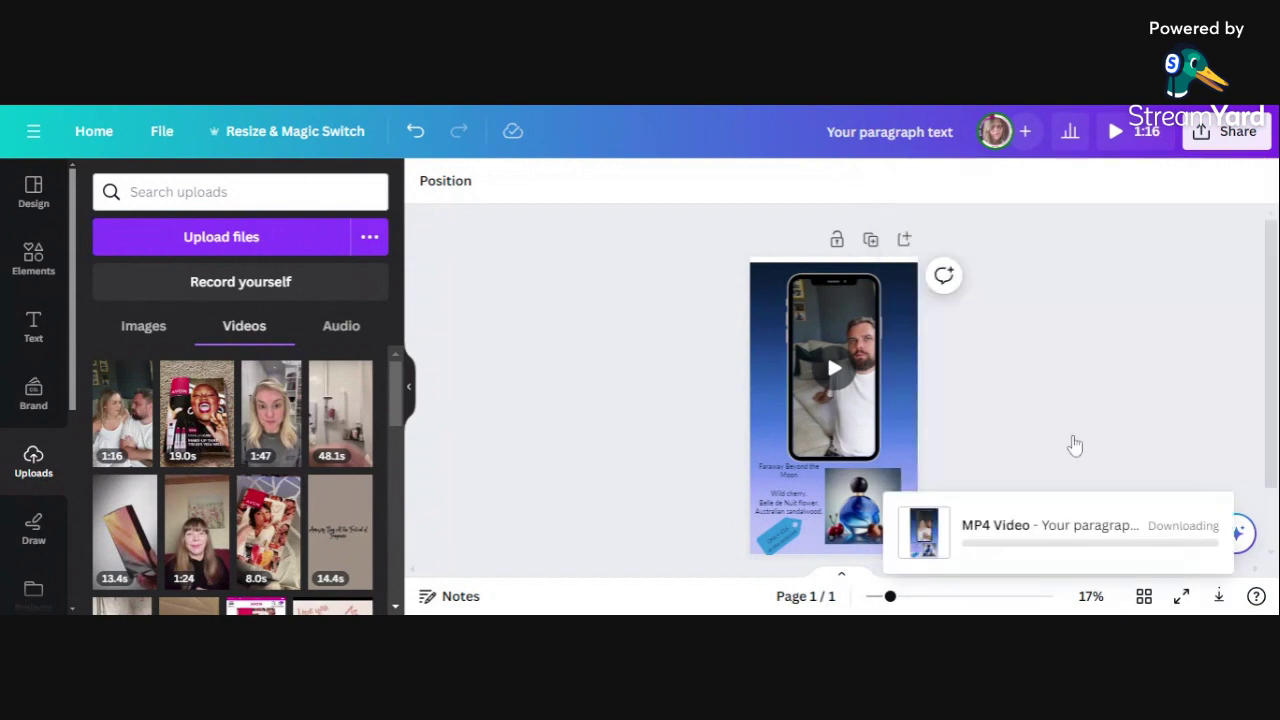